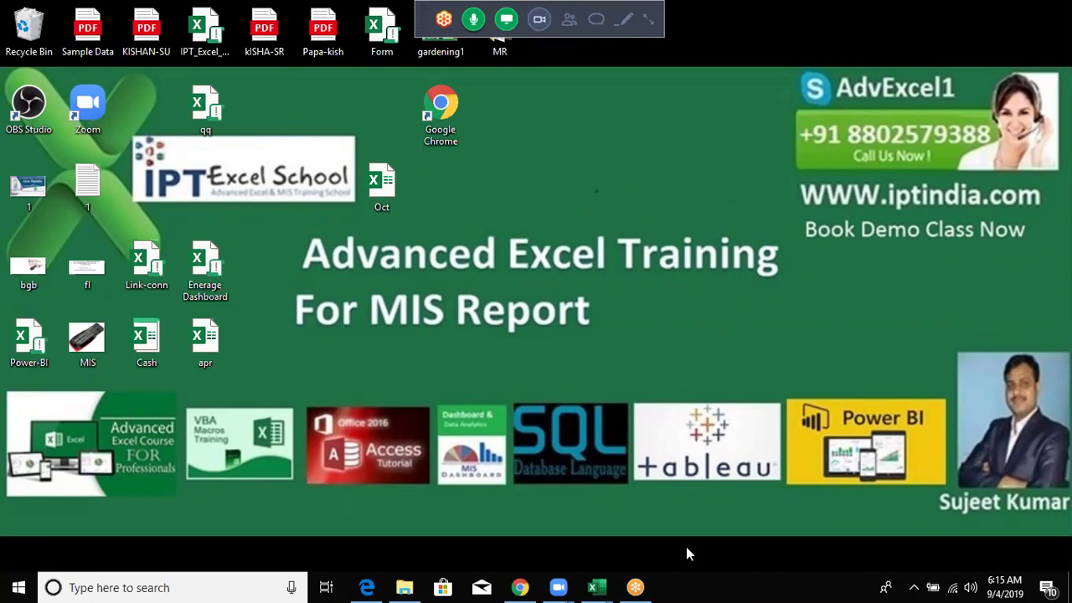
- Bring the Book1 Excel workbook to the front from its taskbar thumbnail
mouse_move(606, 581)
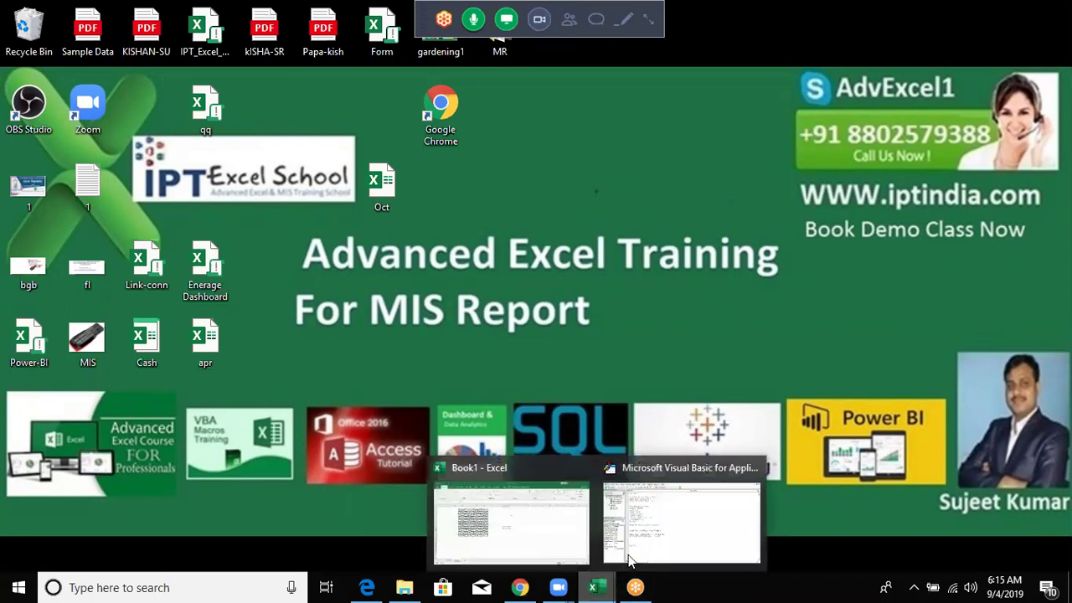
mouse_move(553, 527)
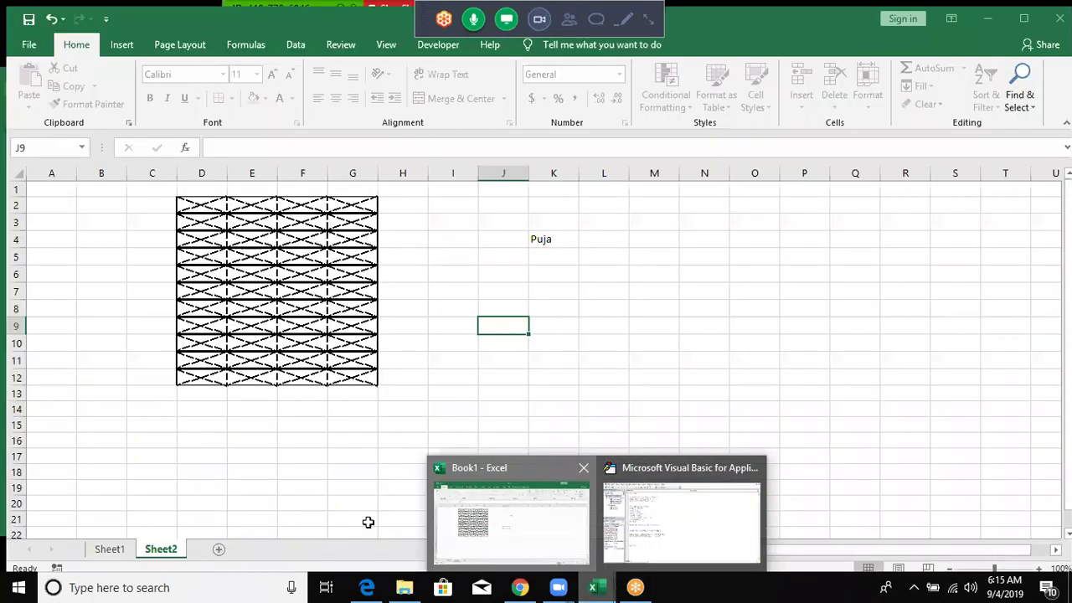
- Clear all contents of columns A to I on Sheet1
left_click(103, 542)
scroll(192, 382, "up", 5)
left_click_drag(47, 167, 448, 199)
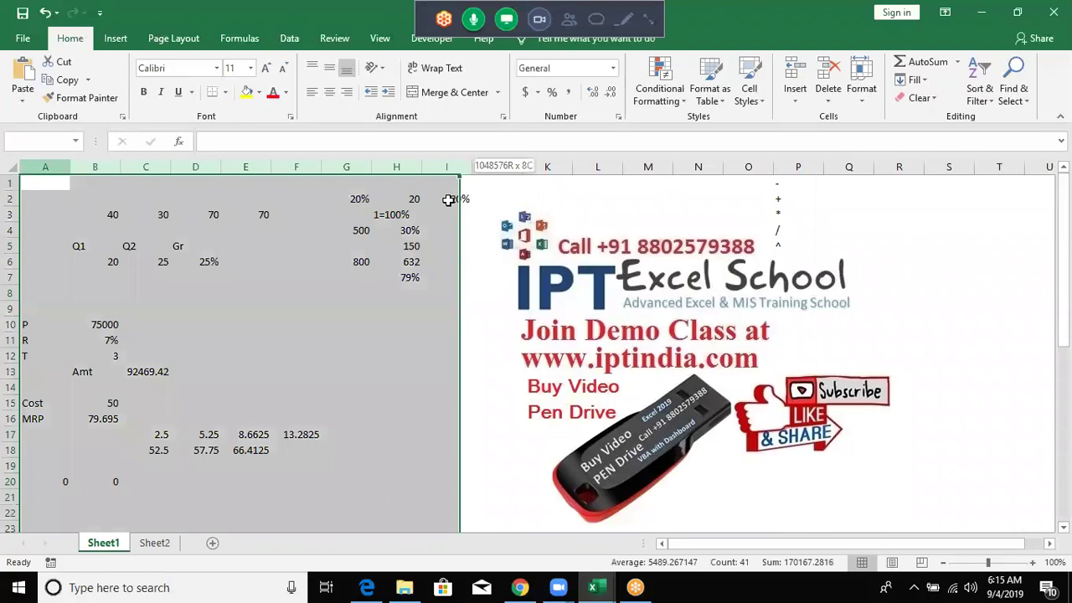
key("Delete")
key("Right")
key("Right")
key("Down")
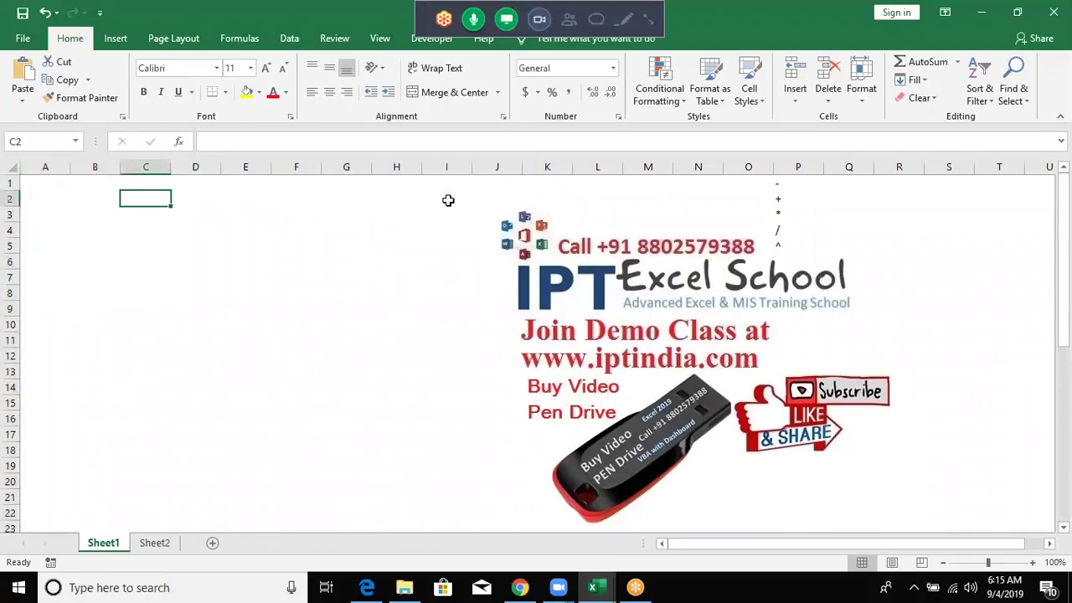
key("Right")
- Open the Visual Basic editor from the Developer ribbon to Module1's frmt code
left_click(428, 39)
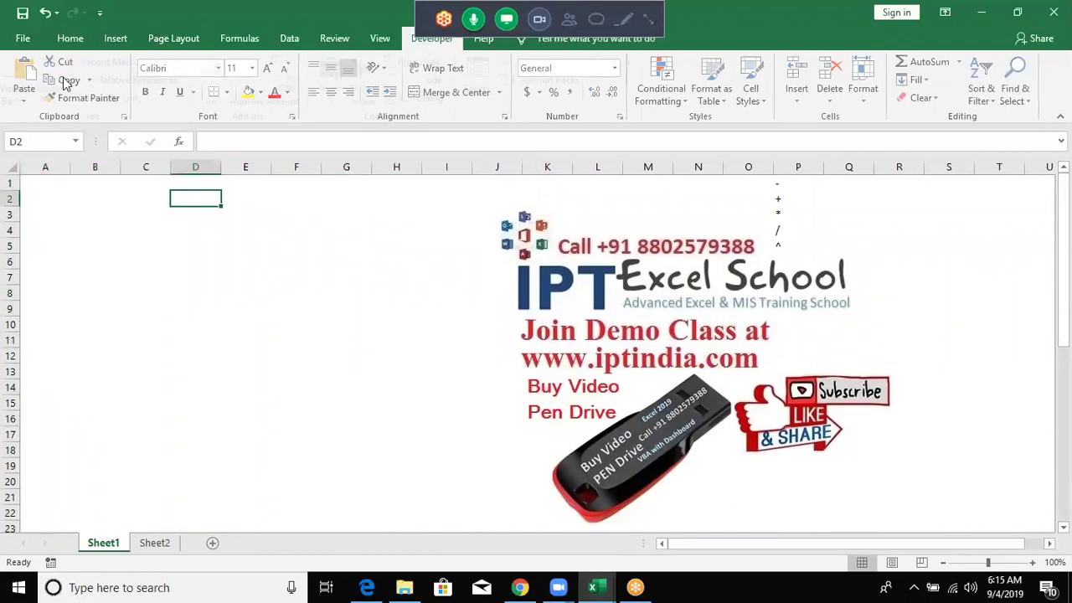
left_click(23, 79)
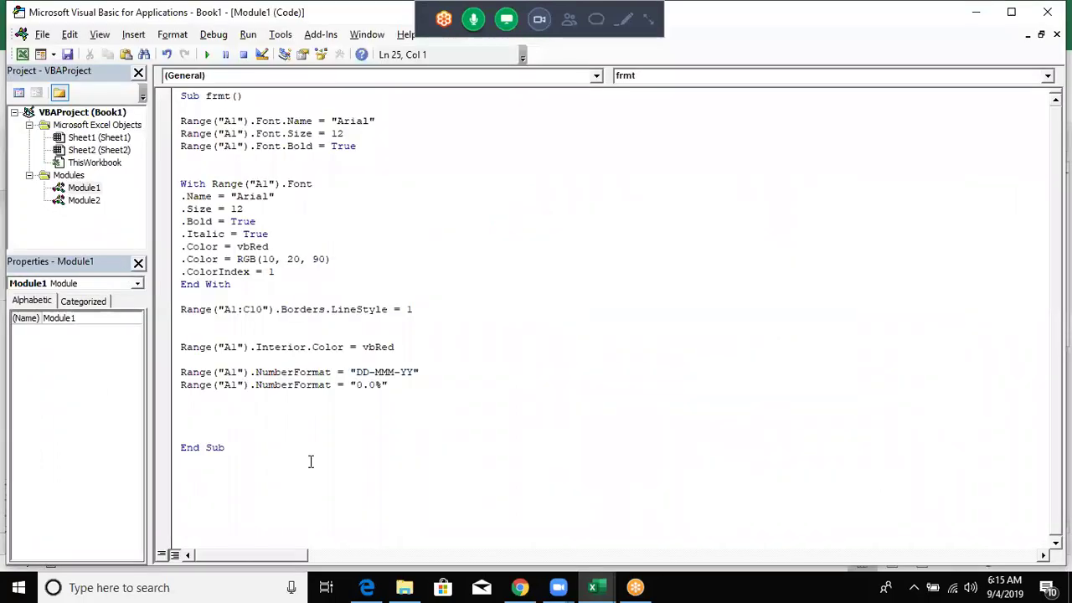
left_click(310, 471)
- Delete frmt's old formatting code, leaving an empty macro body
left_click(175, 142, "shift")
key("shift+Up")
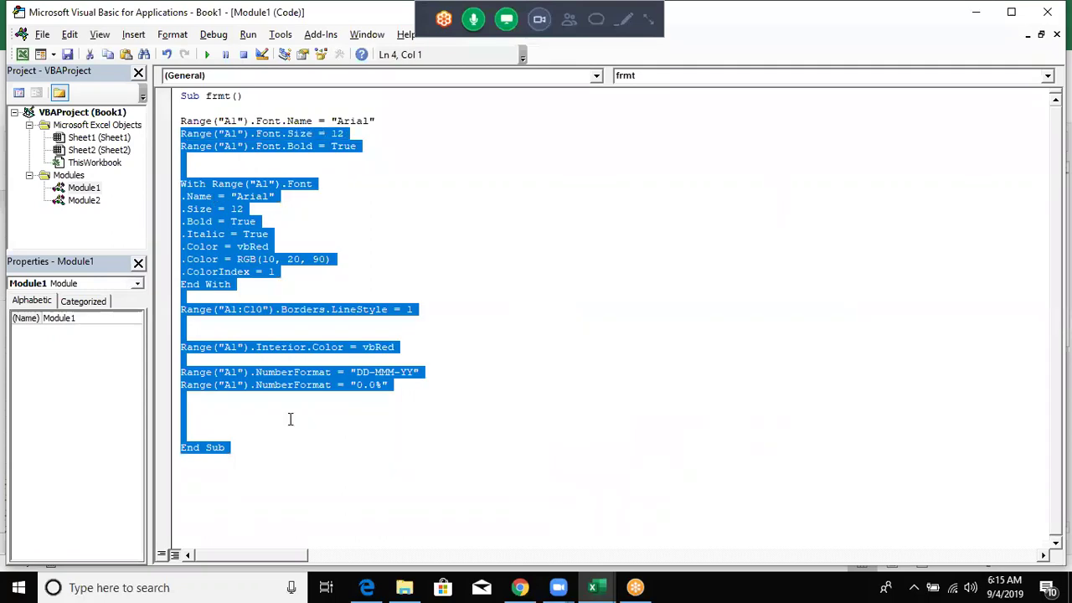
left_click(215, 411)
key("ctrl+shift+Home")
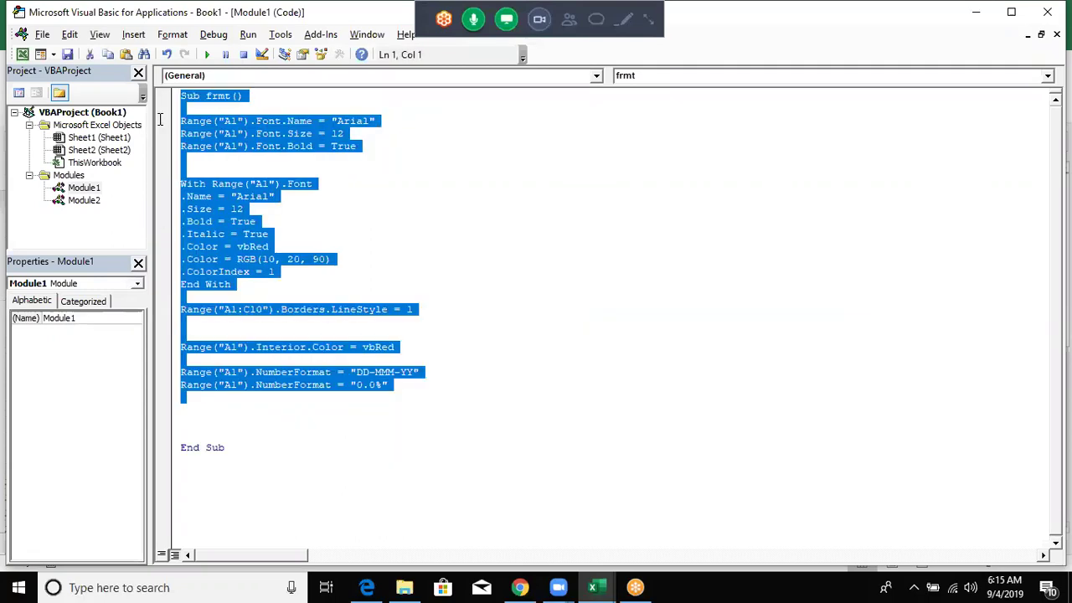
key("Delete")
key("Return")
key("Up")
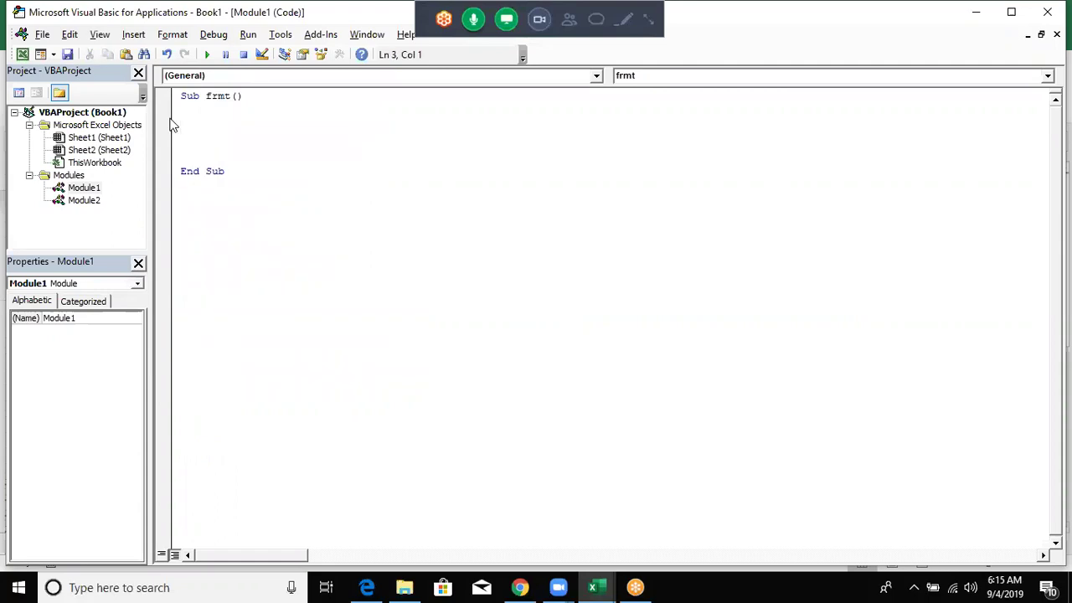
- Add the loop lines For i = 10 To 1 and Next i inside frmt
type("for i = ")
type("10 to 1")
key("Return")
key("Return")
key("Return")
type("next i")
key("Up")
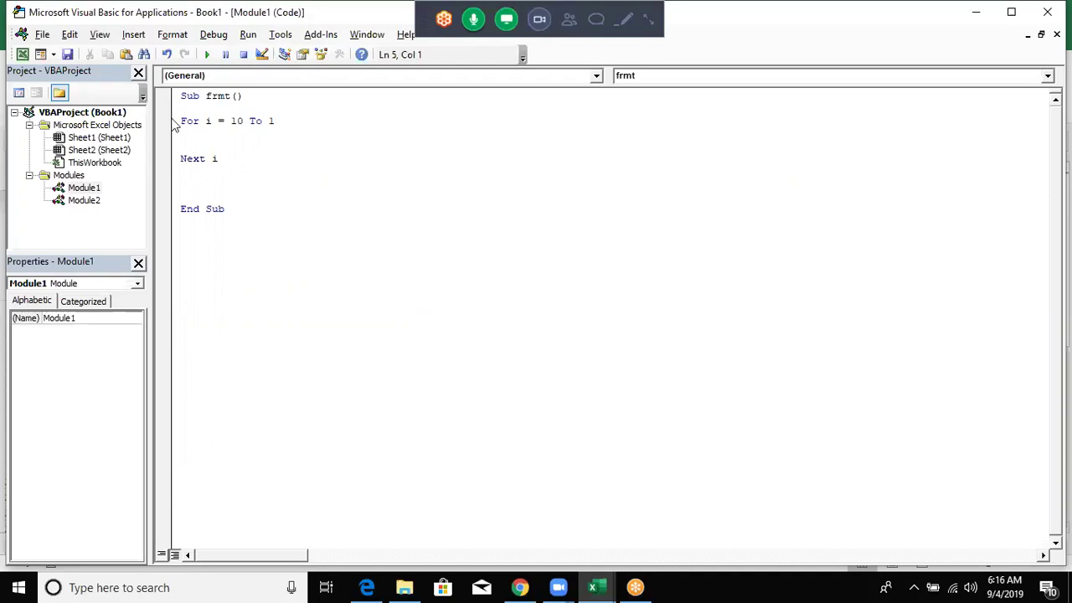
key("alt+F11")
key("ctrl+Home")
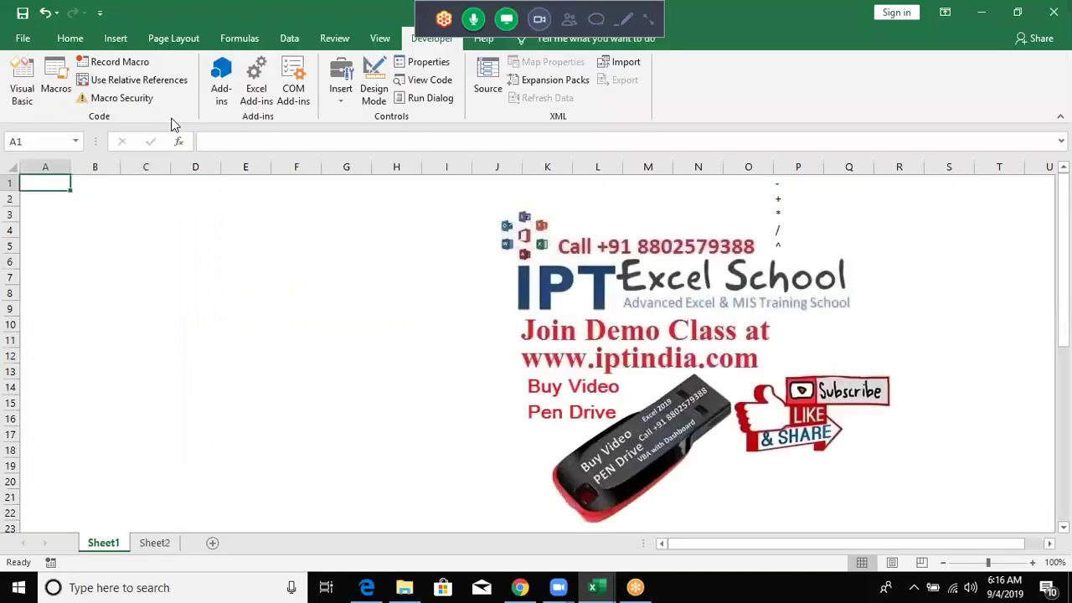
key("alt+F11")
- Write Range("A65000").End(xlUp).Offset(1, 0).Value = i inside the loop
type("range")
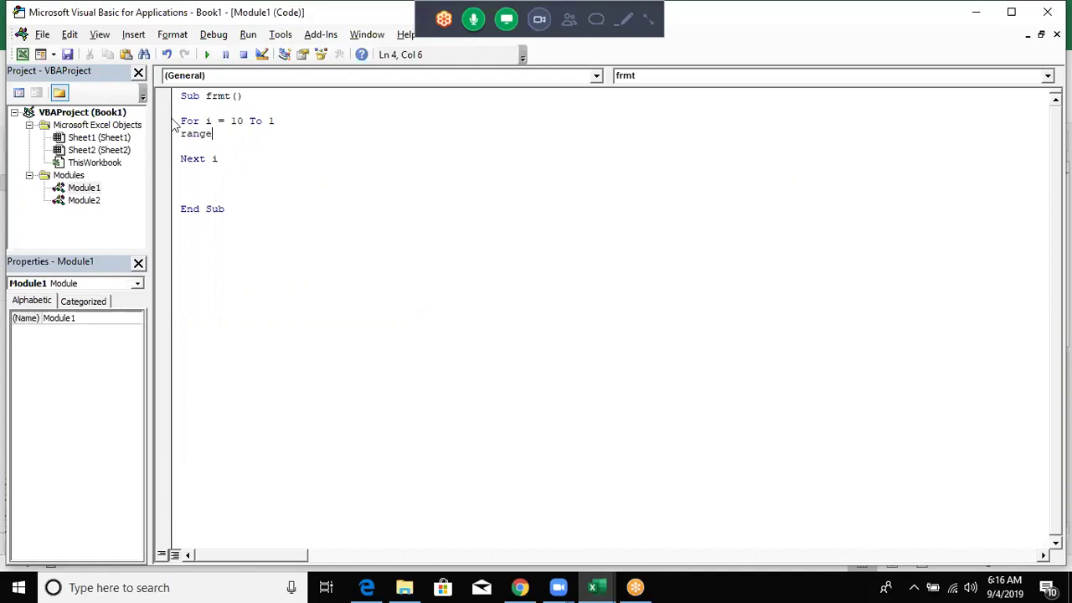
type("(\"A1\").")
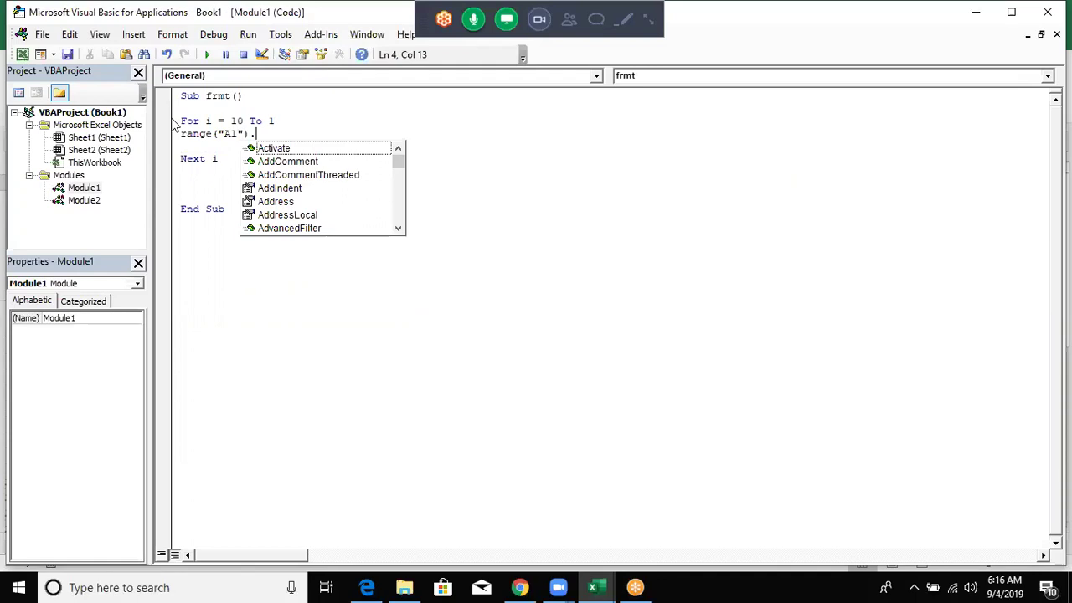
type("v")
key("Down")
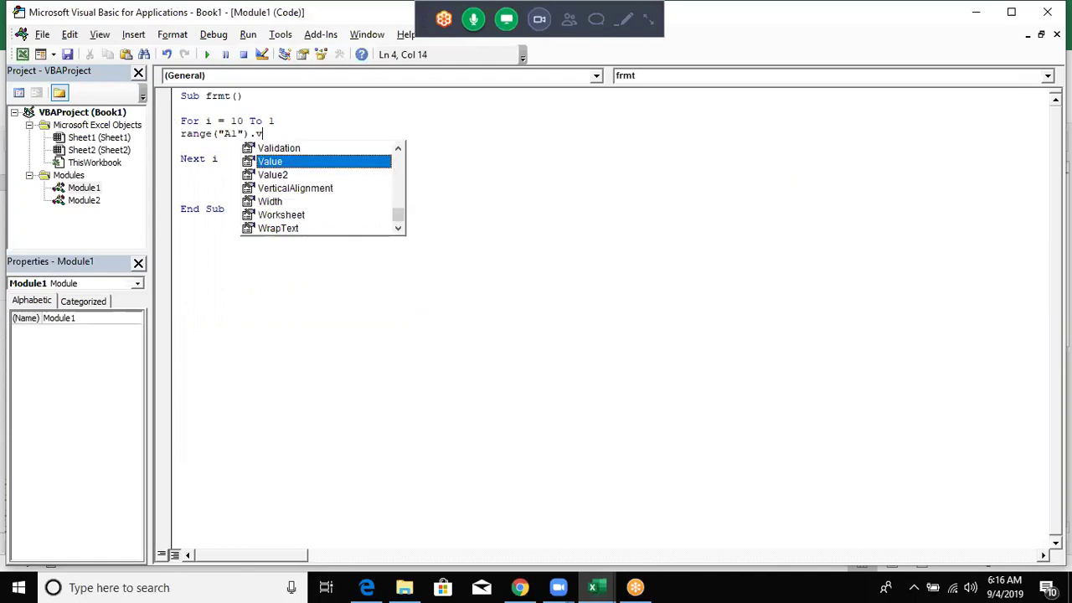
key("BackSpace")
key("BackSpace")
key("BackSpace")
key("BackSpace")
key("BackSpace")
type("65000\").")
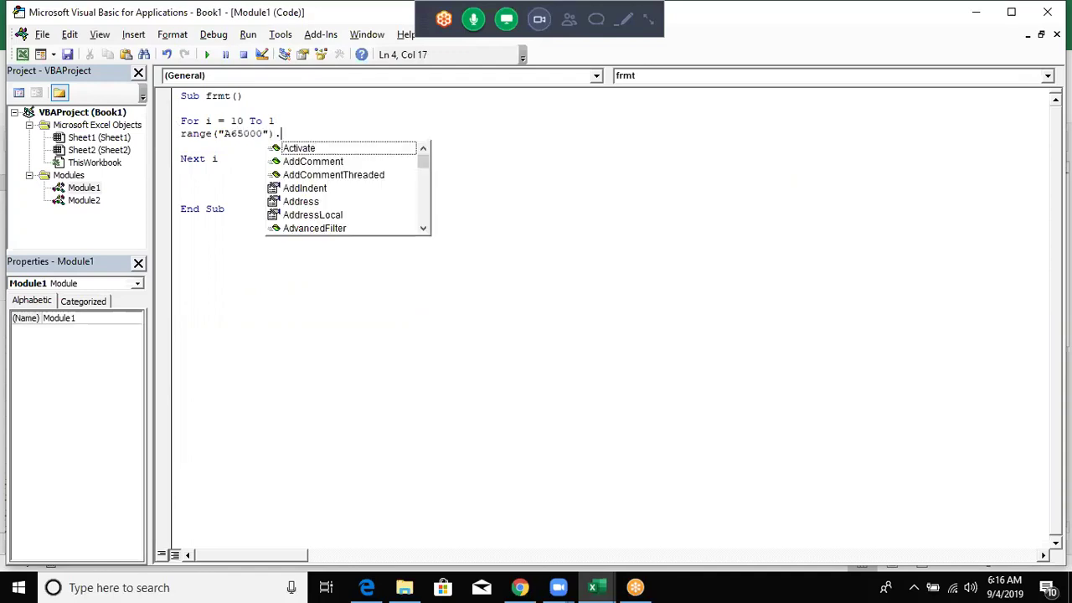
type("end(")
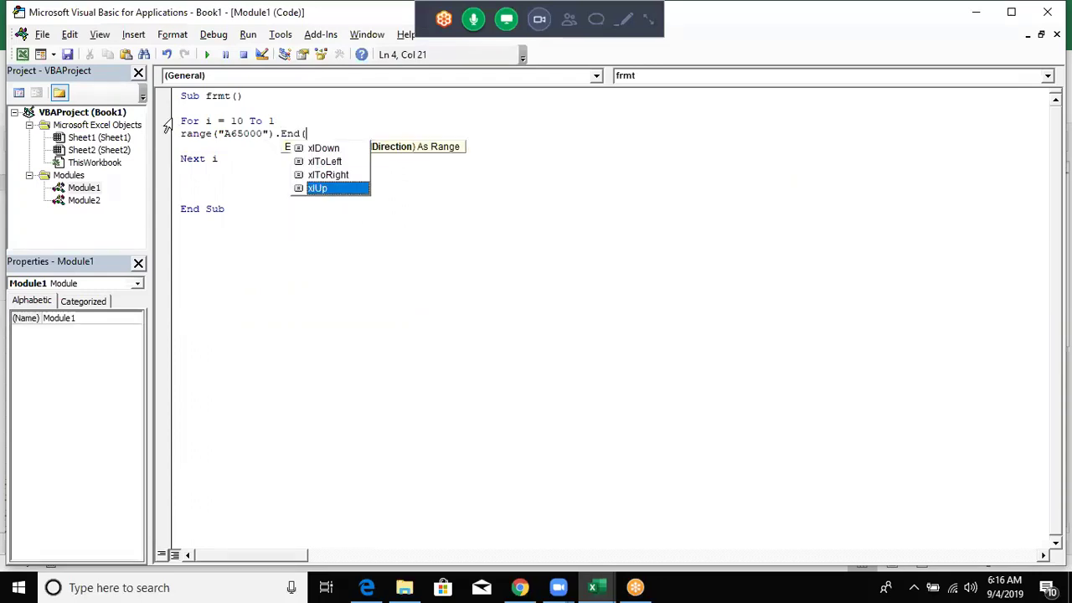
type(").of")
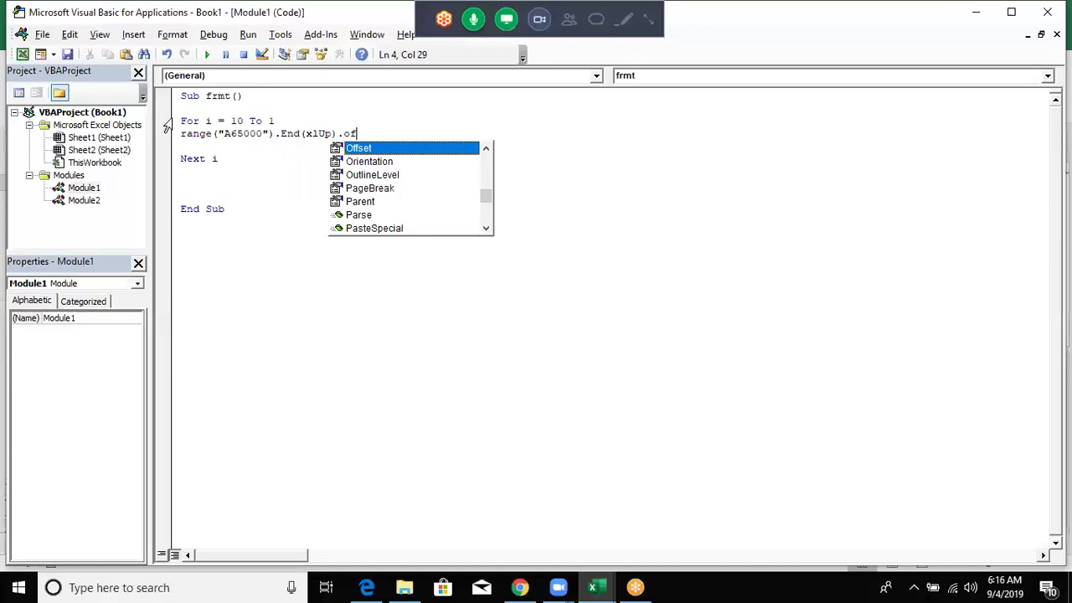
key("Tab")
type("(1,0).v")
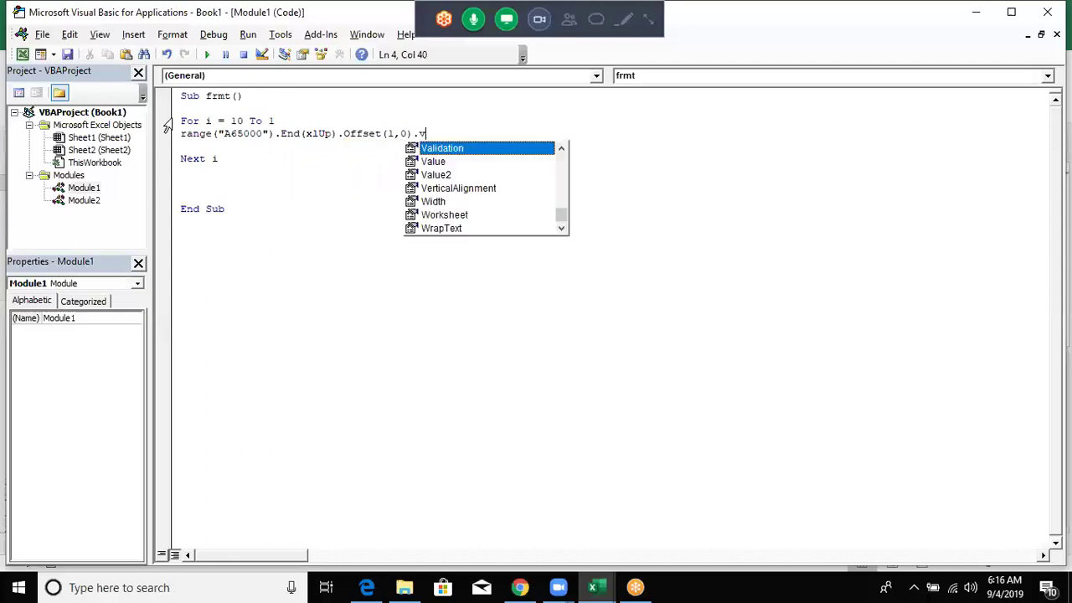
type("alue=")
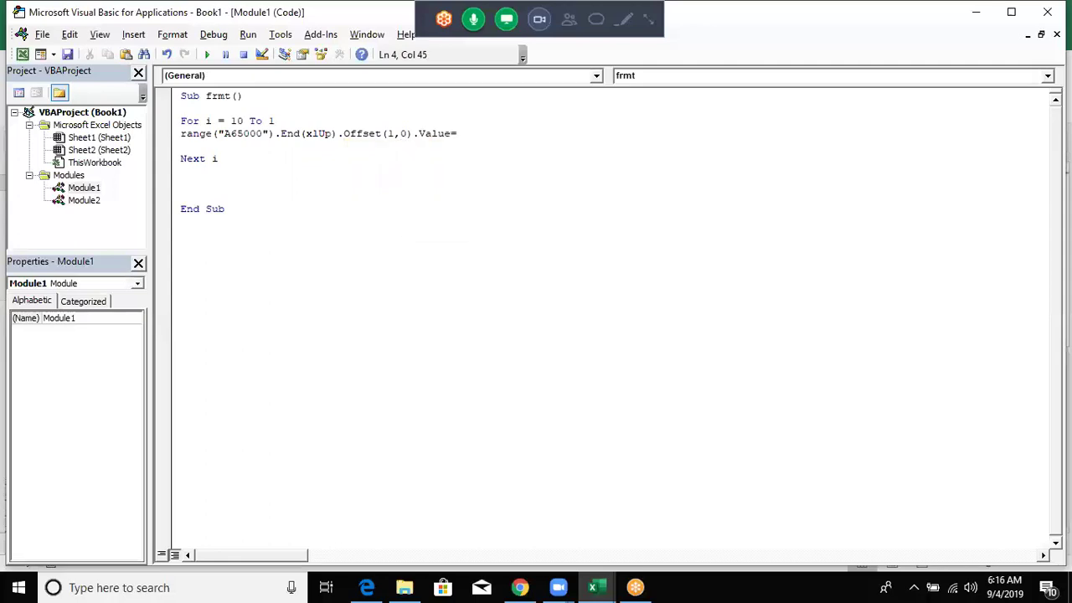
type("2")
key("BackSpace")
type("i")
key("Down")
key("Down")
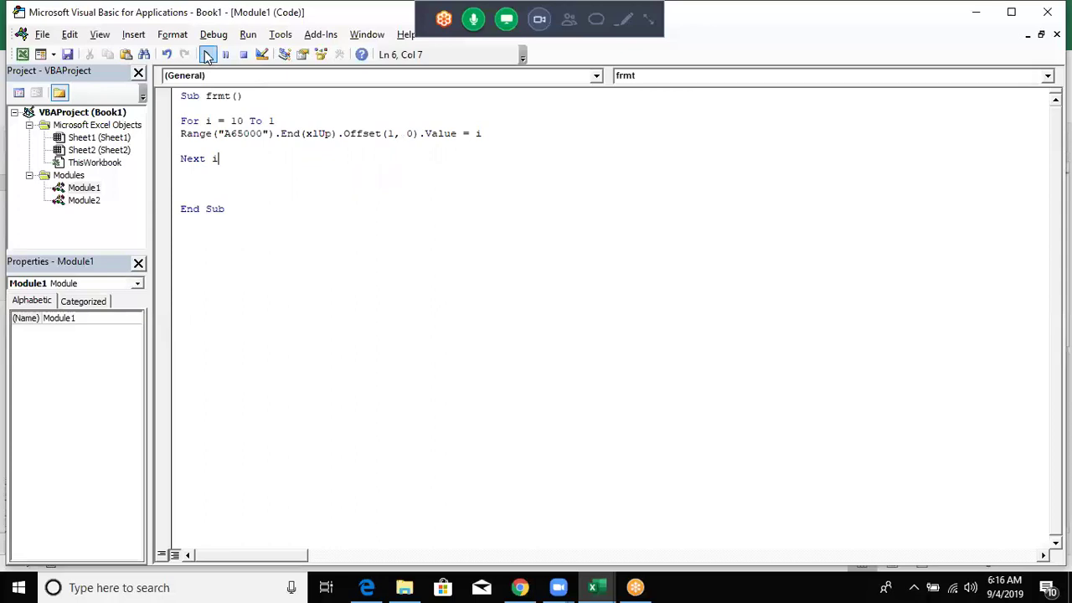
- Append Step -1 to the For i = 10 To 1 line
left_click(225, 122)
key("alt+F11")
key("alt+F11")
left_click(310, 120)
type("step -1")
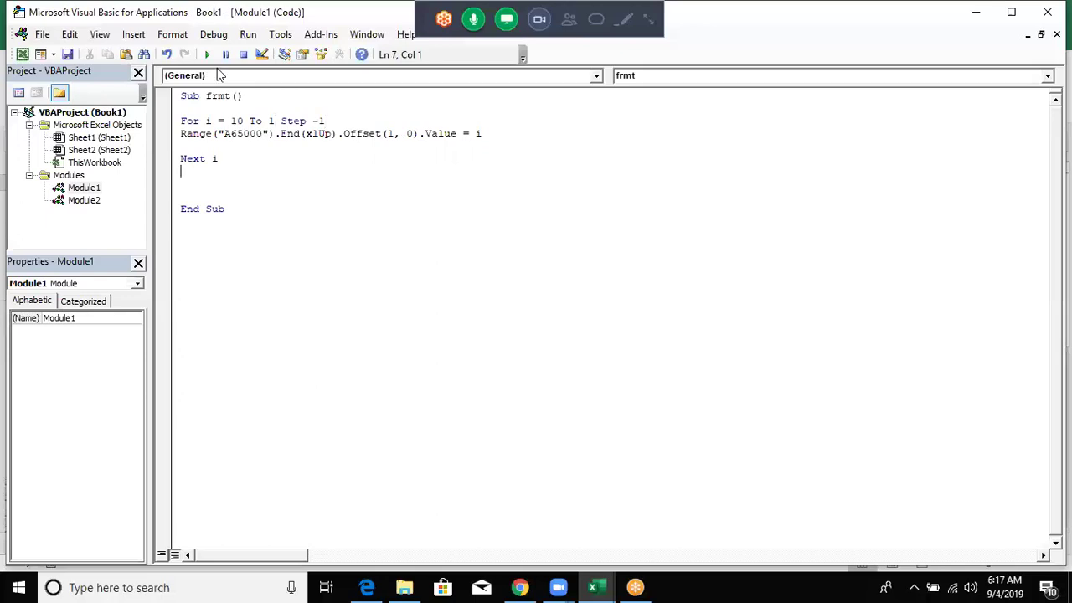
- Run frmt and verify A2:A11 holds 10 down to 1 on the sheet
left_click(208, 55)
key("alt+F11")
left_click(55, 200)
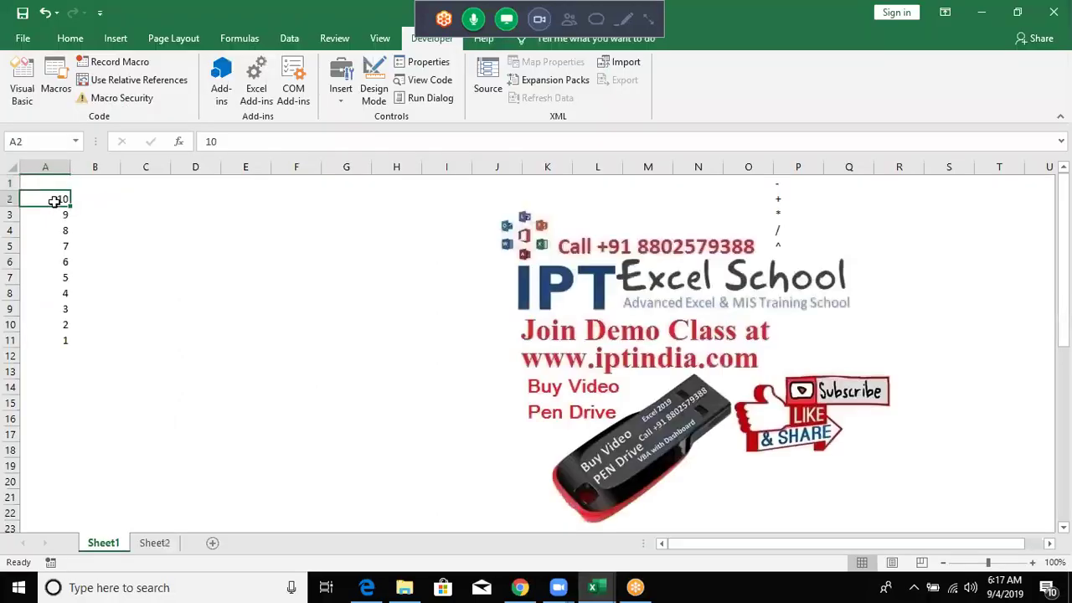
left_click(43, 341, "shift")
left_click_drag(42, 341, 41, 338)
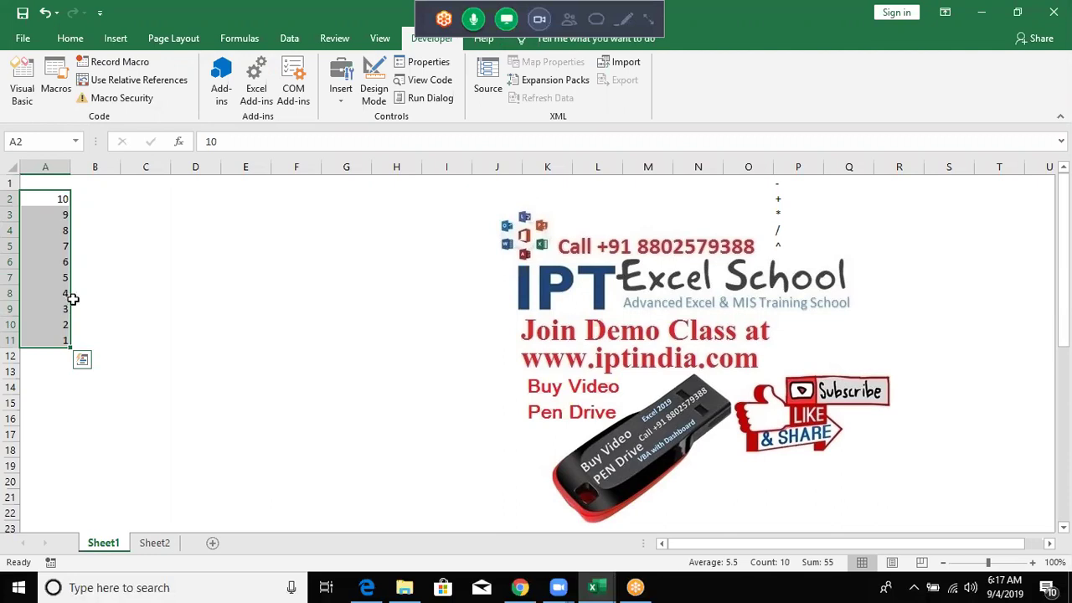
key("Up")
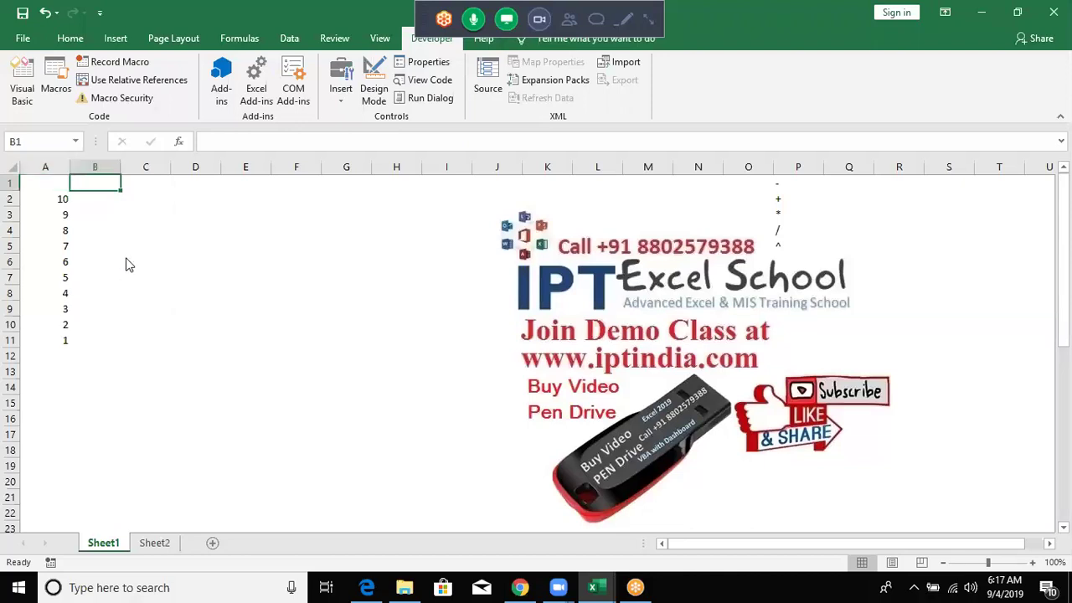
key("alt+F11")
left_click(217, 237)
- Start a new rr macro with the outer loop For i = 1 To 5
type("sub rr")
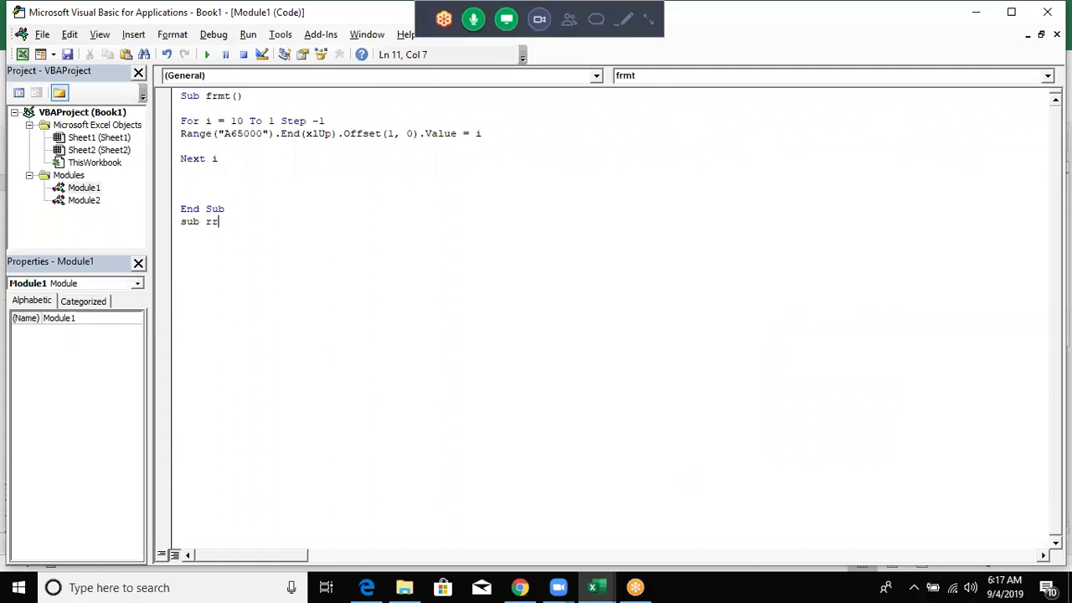
type("(")
key("Return")
key("Return")
key("Return")
key("Up")
type("for ")
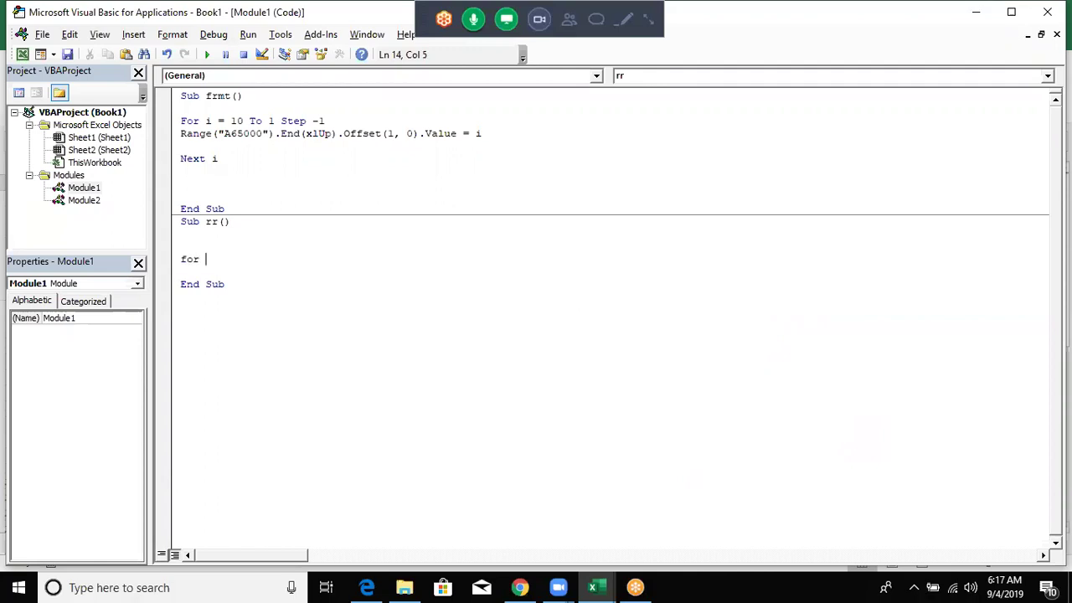
type("i = 1 to 5")
key("Return")
key("Return")
key("Return")
- Add the inner loop For j = 1 To i, correcting the typing mistakes
left_click(180, 284)
type("for jk =")
key("BackSpace")
key("BackSpace")
key("BackSpace")
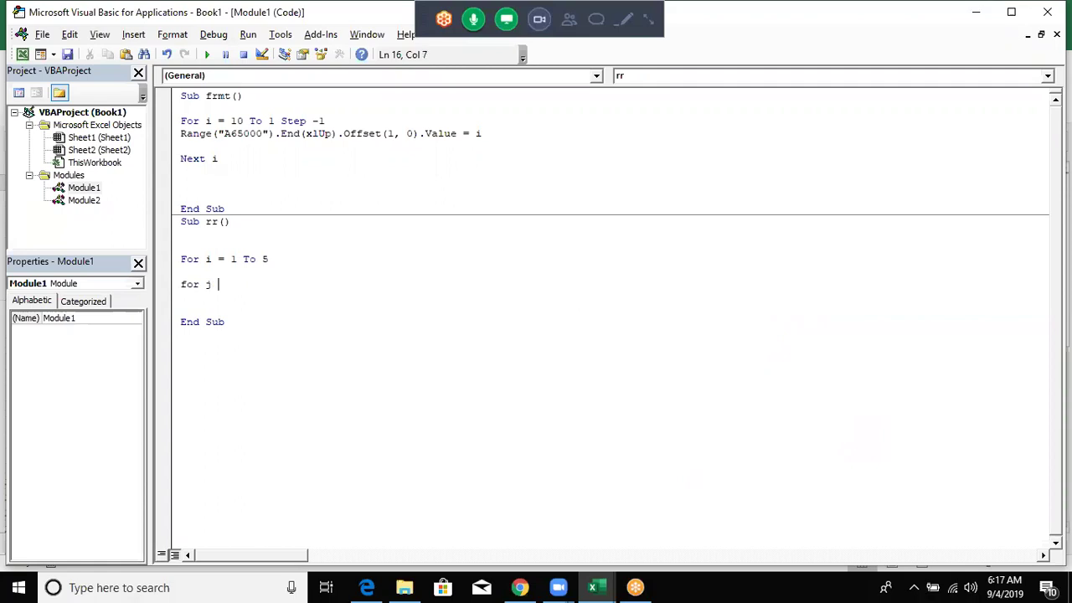
type("= t")
key("BackSpace")
type("1 ti")
key("BackSpace")
key("BackSpace")
type("to ")
type("i")
key("Return")
key("Right")
left_click(242, 284)
key("Delete")
- Close the nested loops with Next j and Next i
left_click(181, 309)
type("next j")
key("Return")
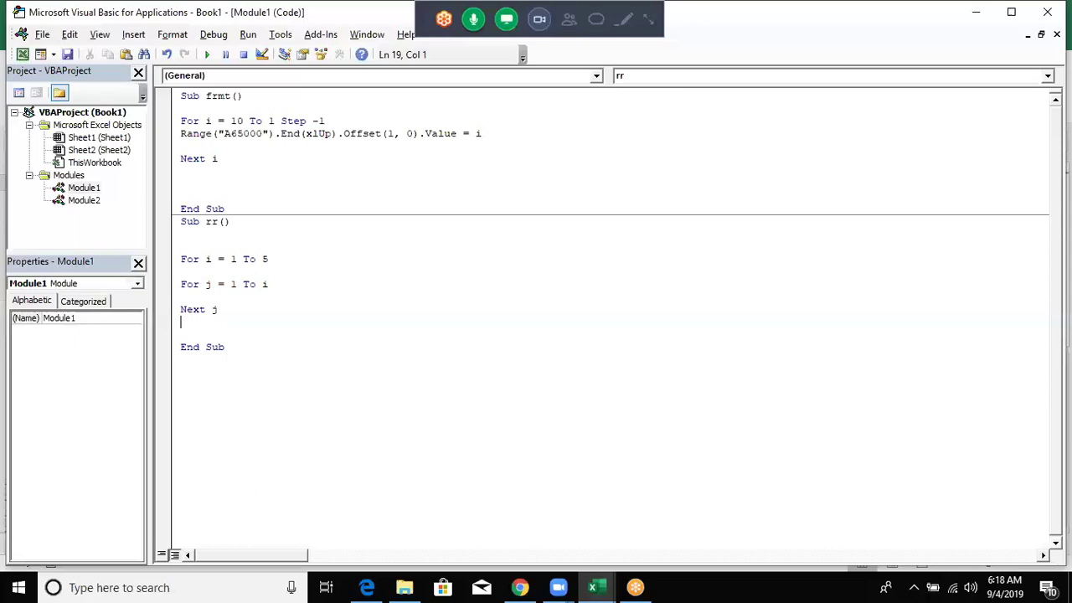
key("Return")
type("next j")
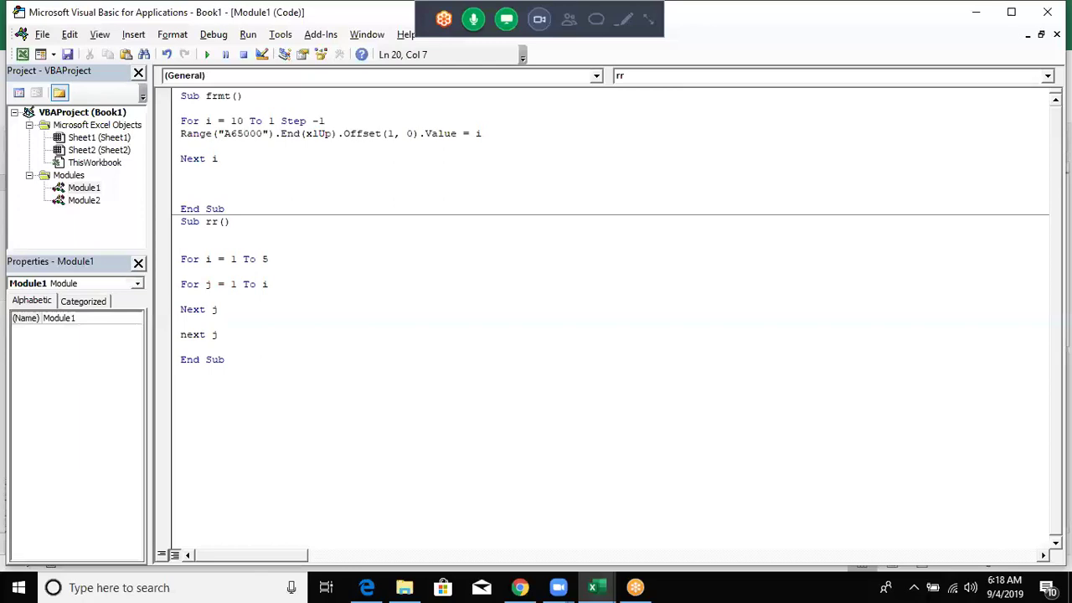
type(" i")
- Insert Cells(i, j).Value = "*" inside the inner loop
left_click(218, 309)
key("Up")
key("Return")
key("Up")
type("cell")
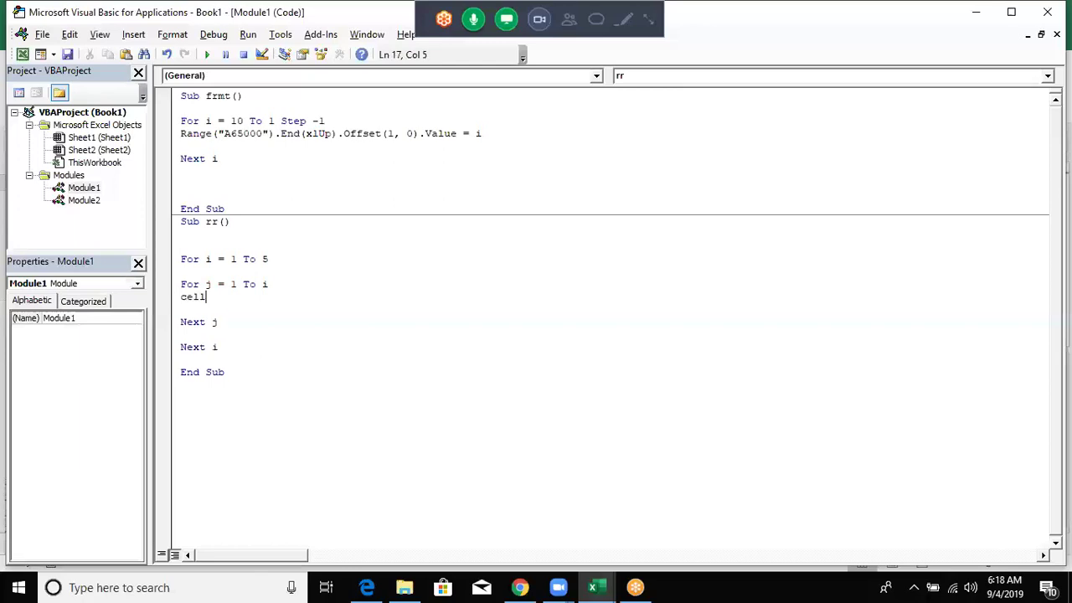
type("s(i,j")
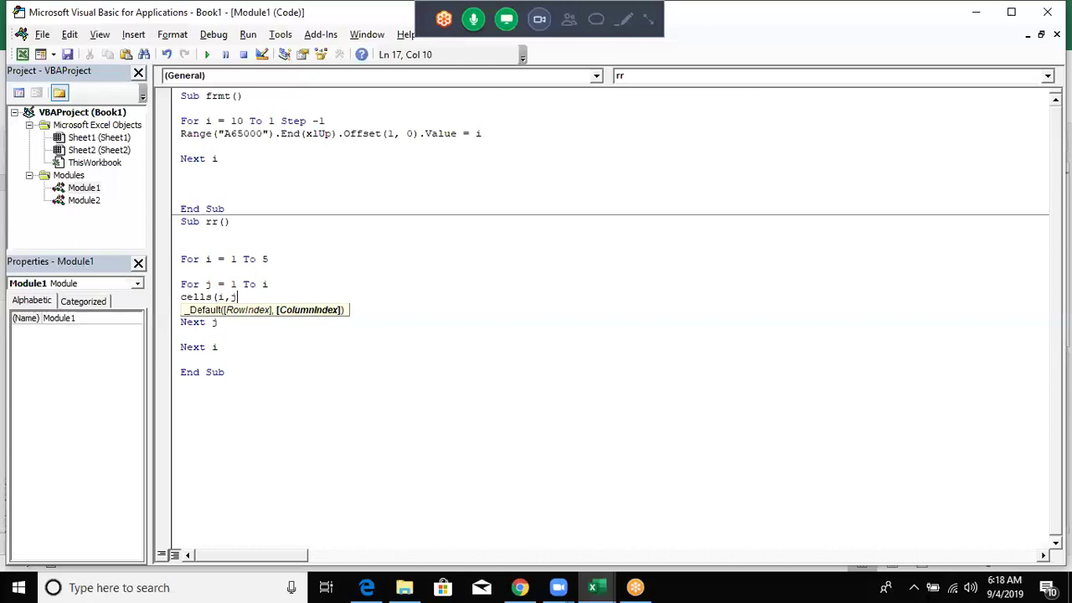
type(").va")
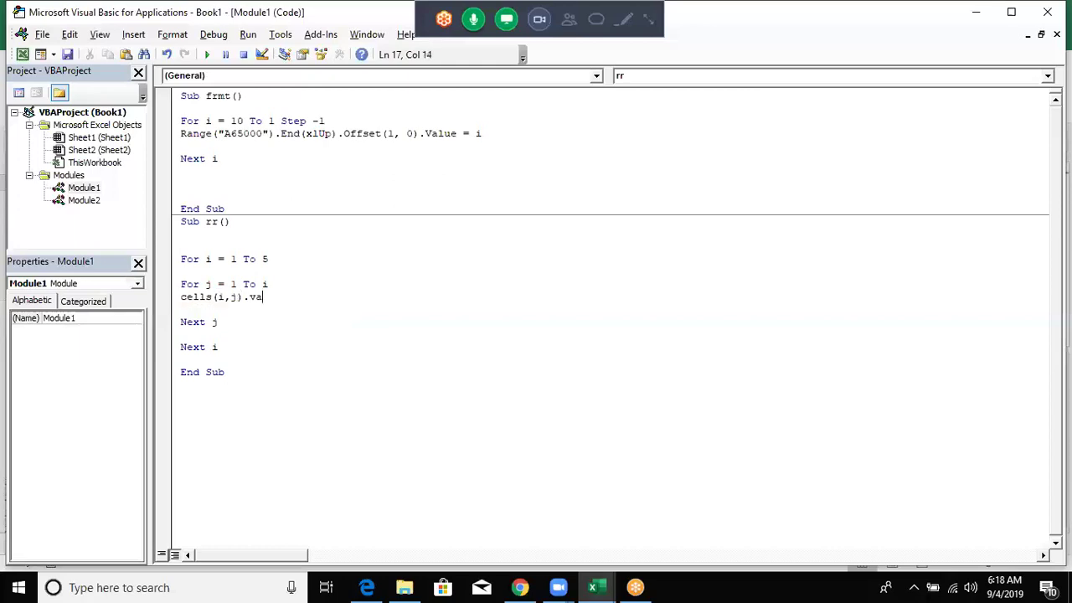
type("lue = \"*")
left_click(181, 309)
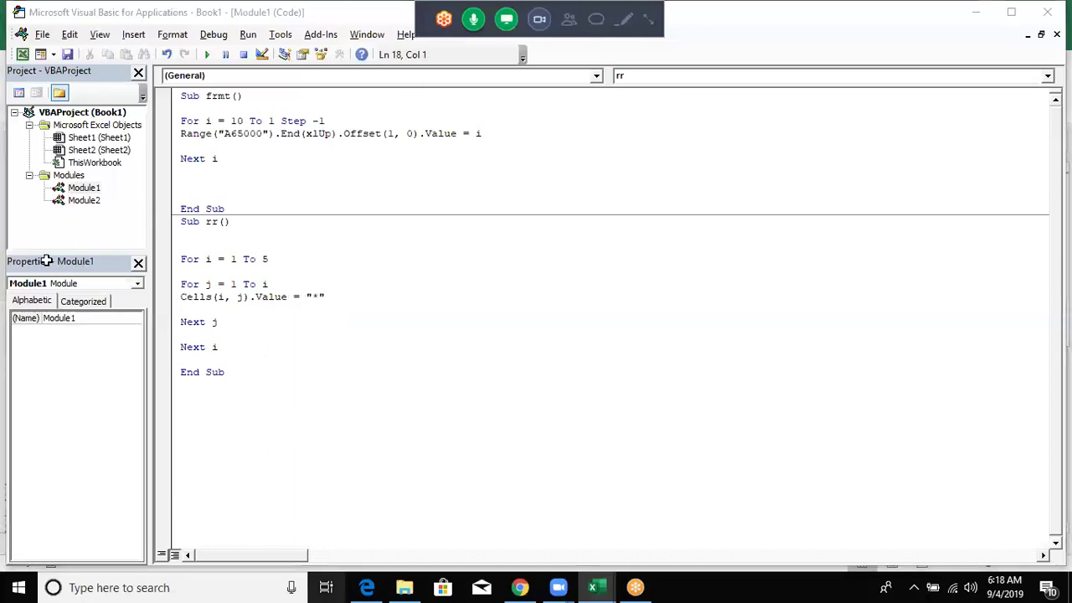
key("alt+F11")
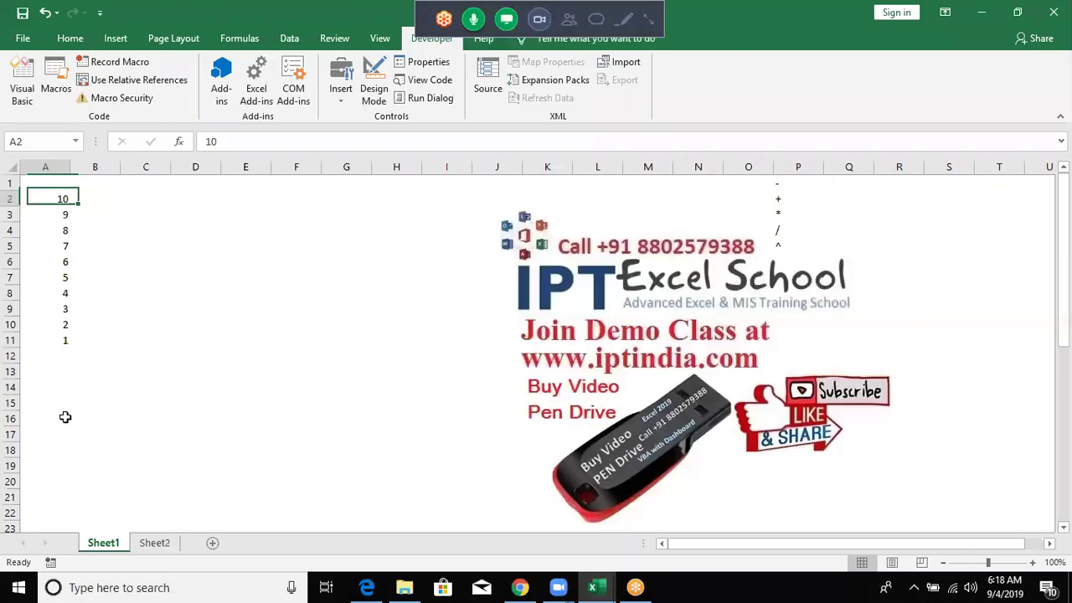
- Delete the old numbers 10 to 1 from column A
left_click(64, 417, "shift")
key("Delete")
key("alt+F11")
- Run rr to draw the star triangle in A1:E5 and autofit the columns
left_click(220, 287)
key("F5")
key("alt+F11")
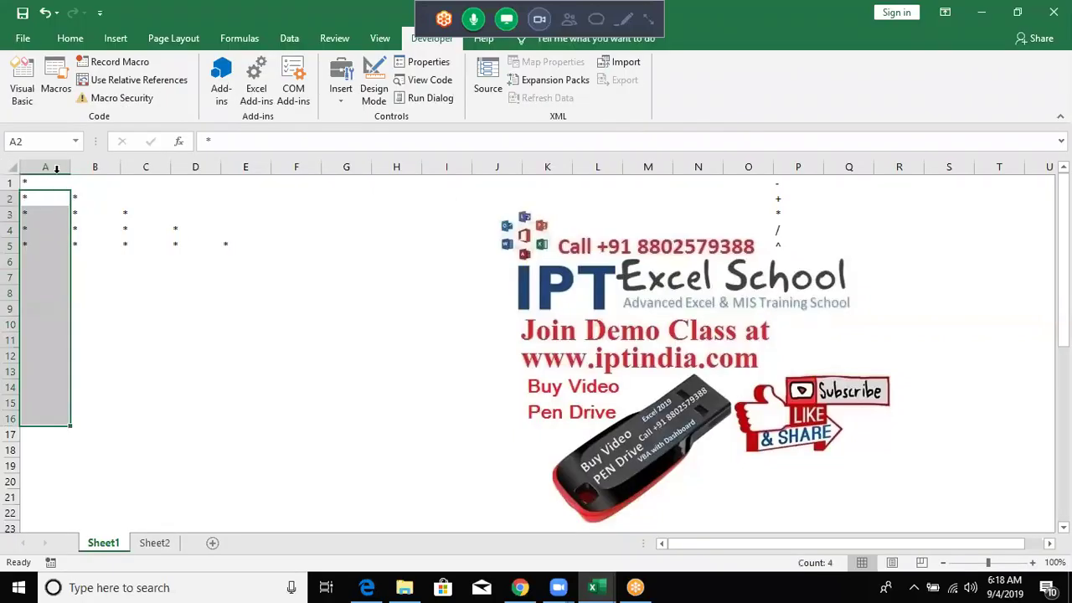
left_click(12, 165)
double_click(72, 167)
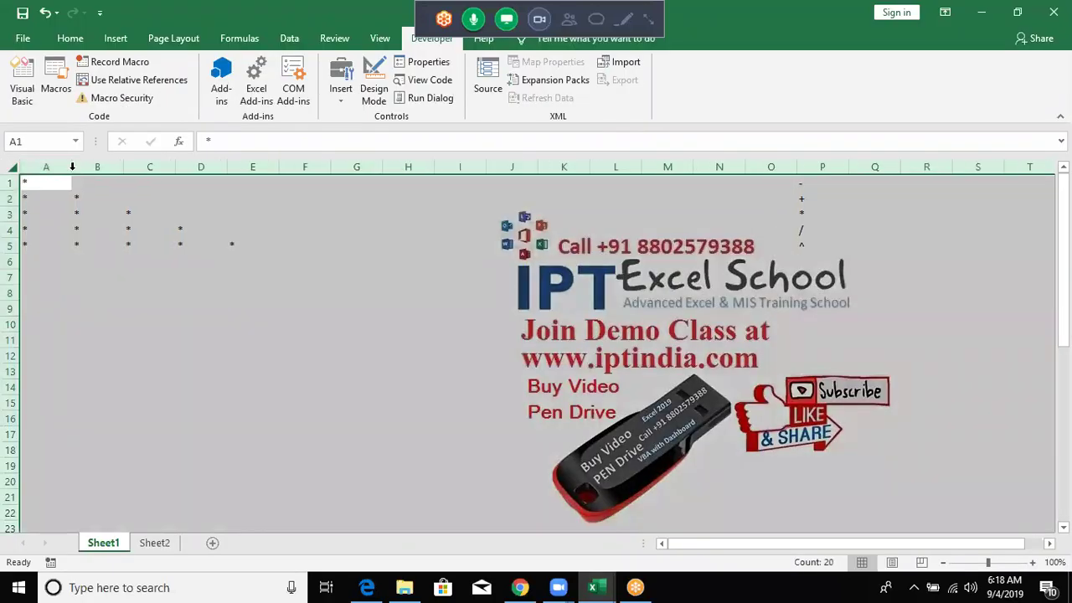
left_click(26, 260)
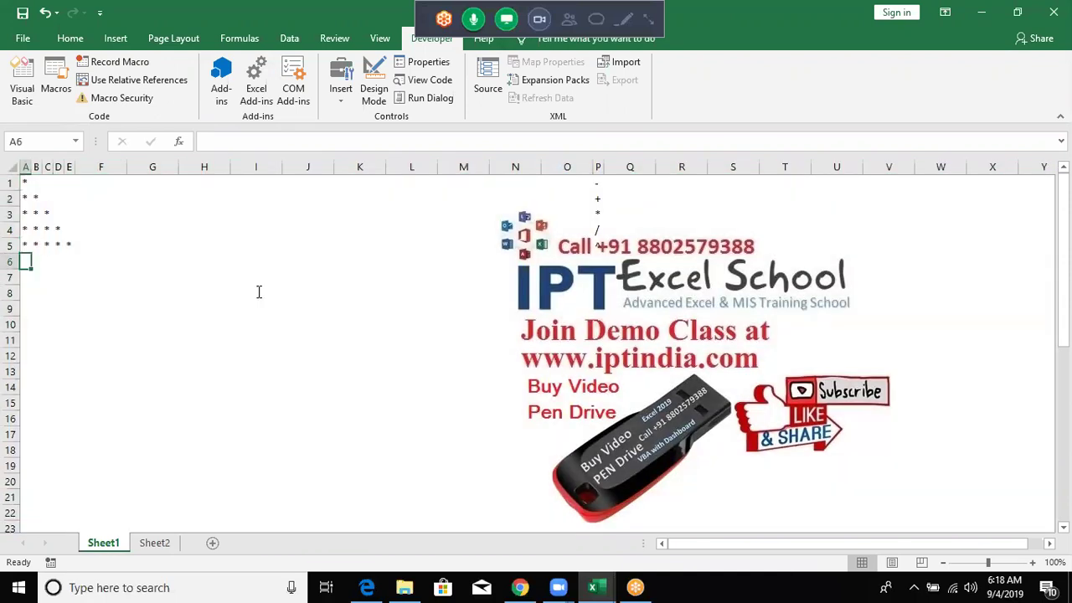
key("alt+F11")
double_click(234, 284)
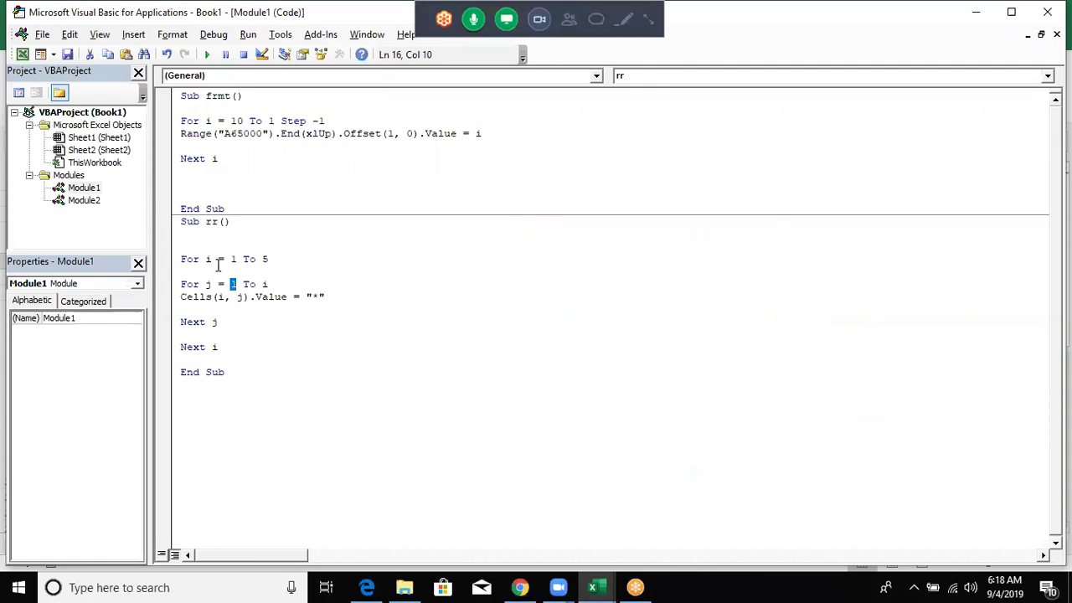
- Change rr's outer loop to For i = 5 To 1 Step -1
left_click(236, 259)
double_click(237, 259)
type("5")
left_click(266, 254)
double_click(276, 252)
type("1")
type("step -1")
left_click(335, 335)
- Run the edited rr macro and inspect the stars on Sheet1
left_click(230, 297)
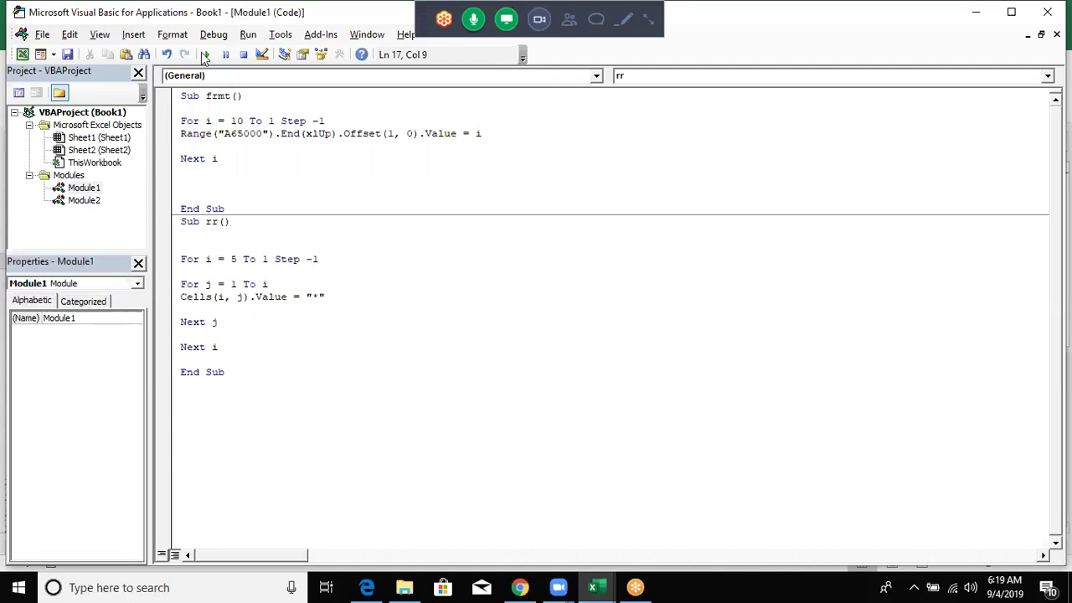
key("F5")
key("alt+F11")
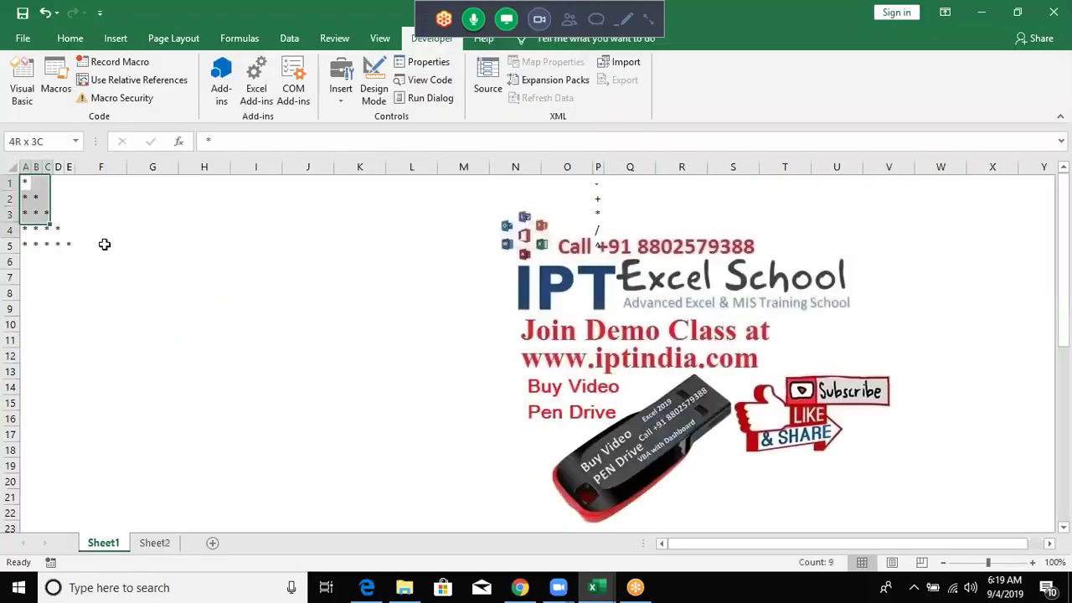
left_click_drag(104, 243, 104, 245)
key("alt+F11")
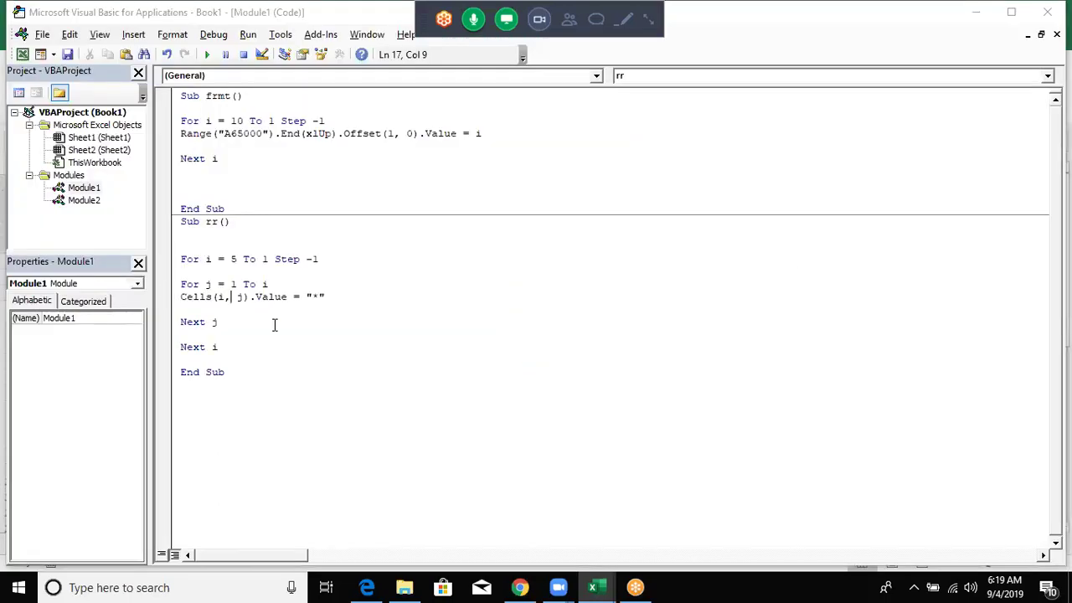
- Run rr again, then delete the stars from A1:E5
left_click(274, 325)
left_click(208, 270)
left_click(207, 55)
key("alt+F11")
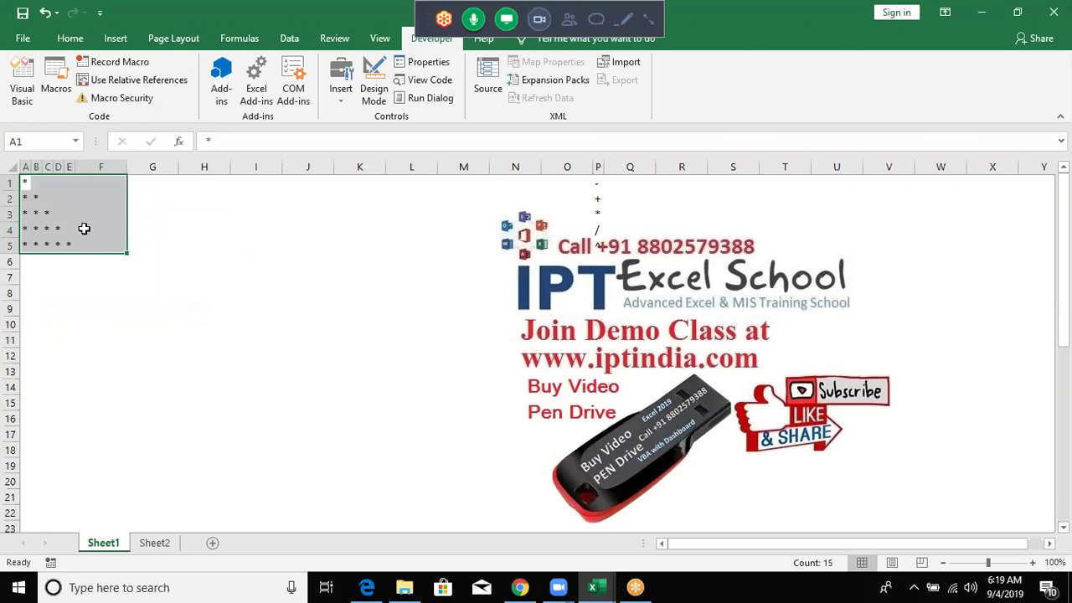
key("Delete")
key("alt+F11")
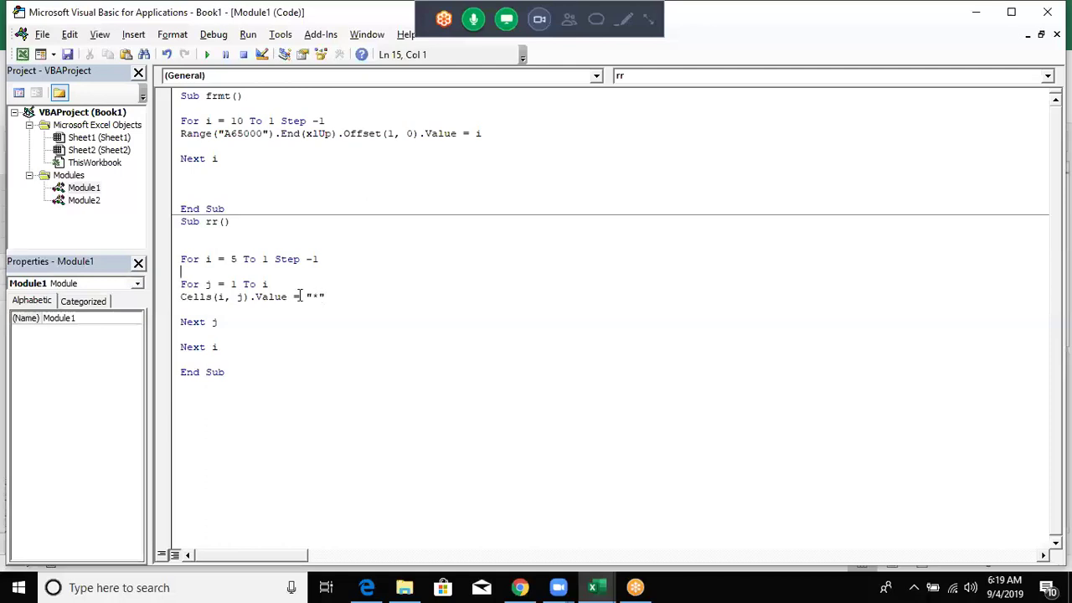
- Step rr from the Cells line to Next j with F8, view Sheet1, then finish with F5
left_click(237, 293)
double_click(234, 284)
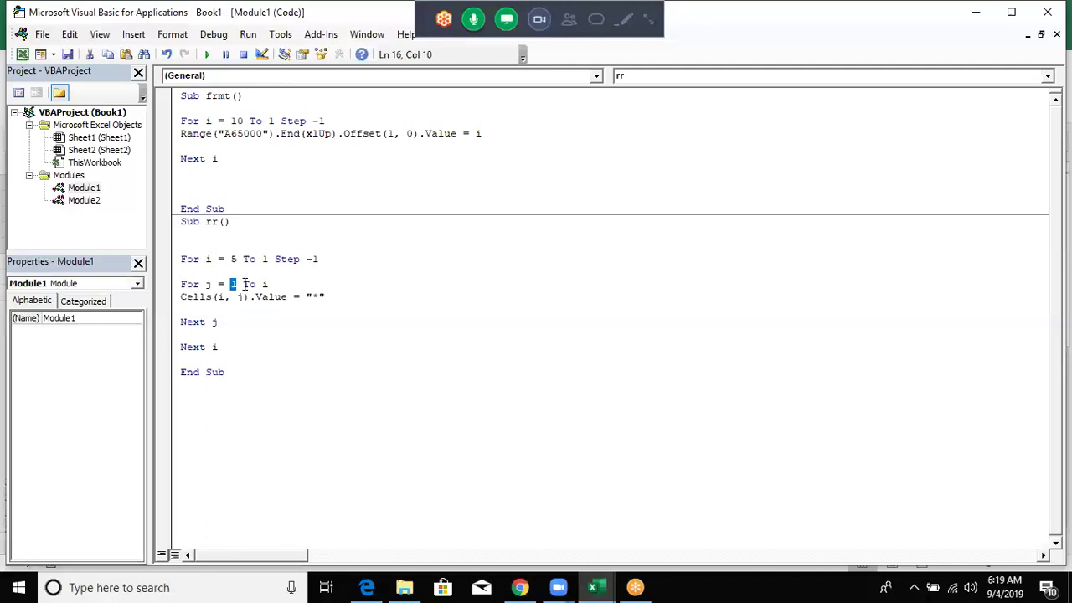
left_click(226, 320)
left_click(223, 272)
key("F8")
key("F8")
key("F8")
key("F8")
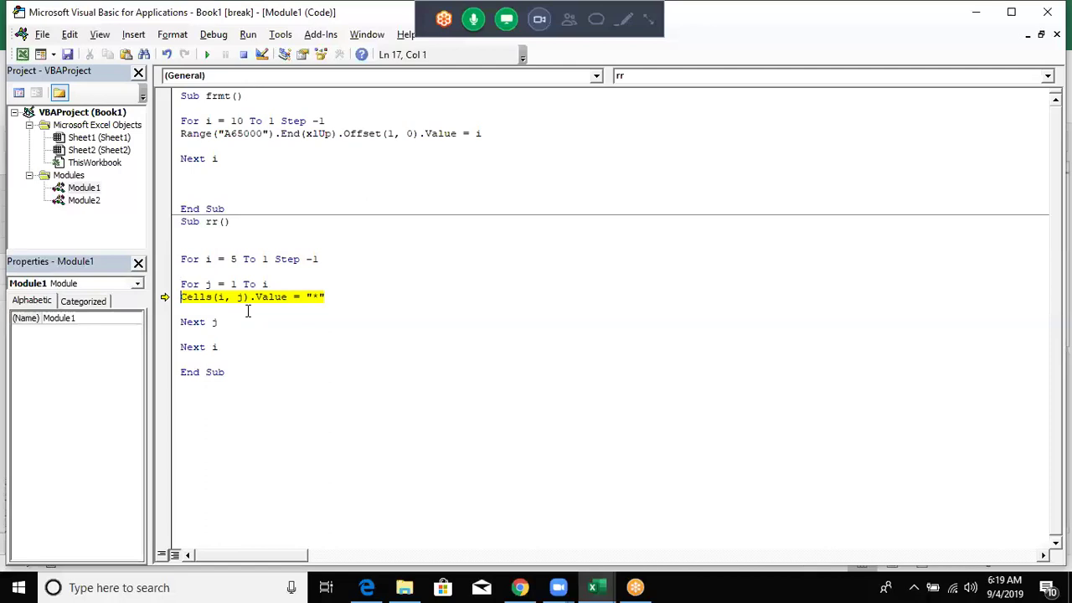
key("F8")
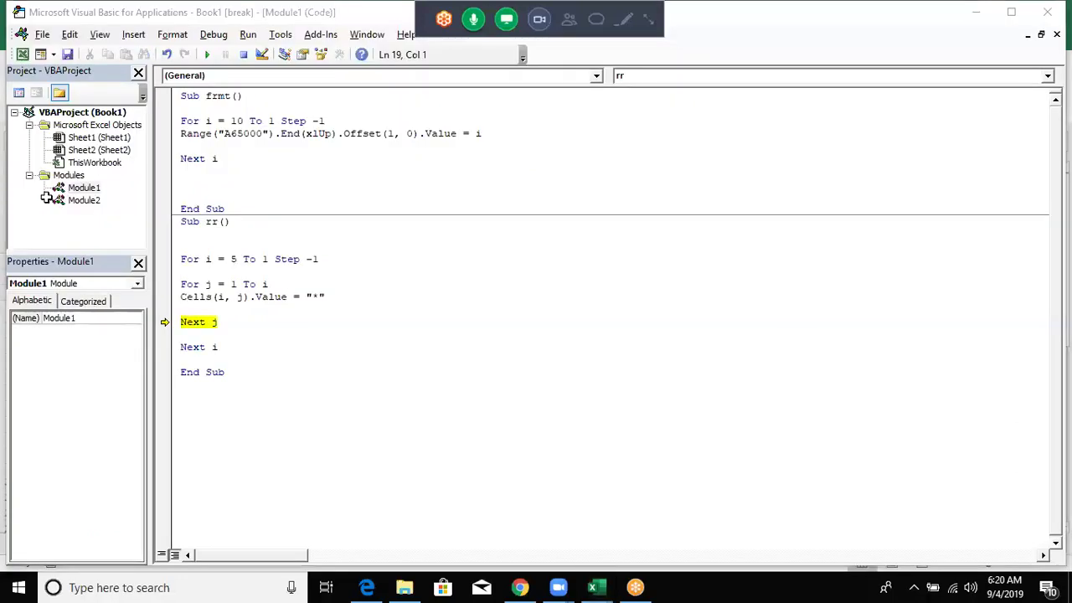
key("alt+F11")
key("alt+F11")
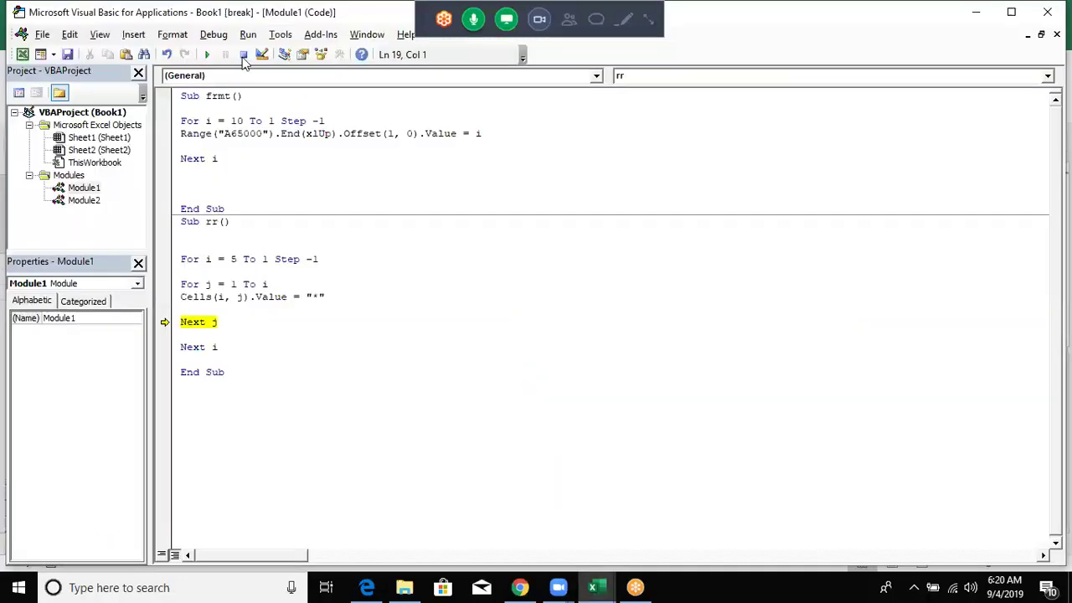
key("F5")
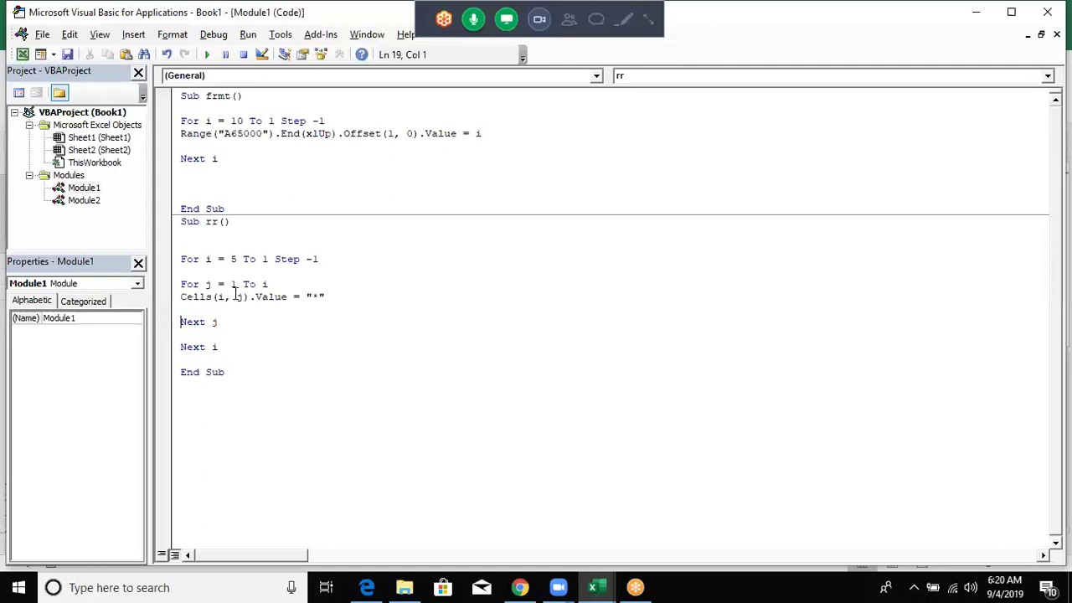
- Change the Cells line to Cells(6 - i, j).Value = "*" and run rr
left_click(263, 287)
left_click(219, 298)
type("6 -")
left_click(232, 310)
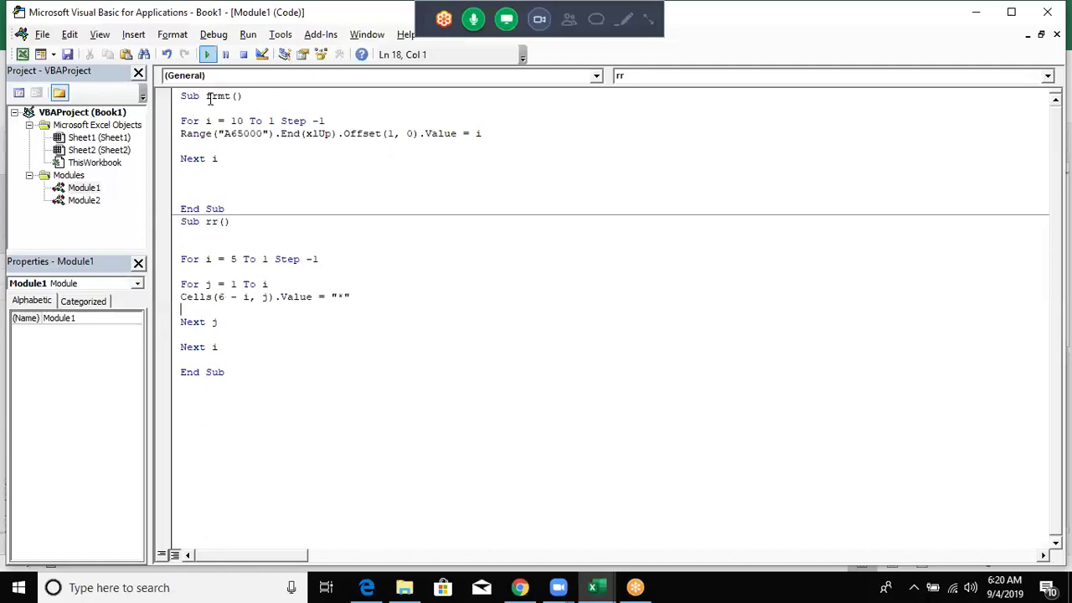
key("F5")
key("alt+F11")
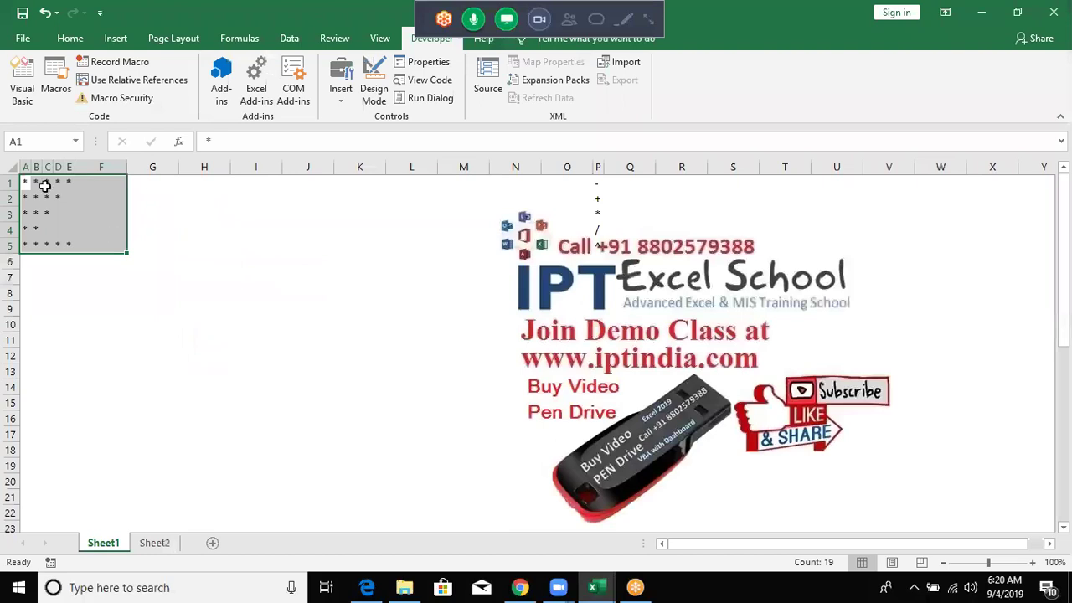
- Clear the star pattern from rows 1 to 4 and rerun rr to redraw it
left_click(28, 180)
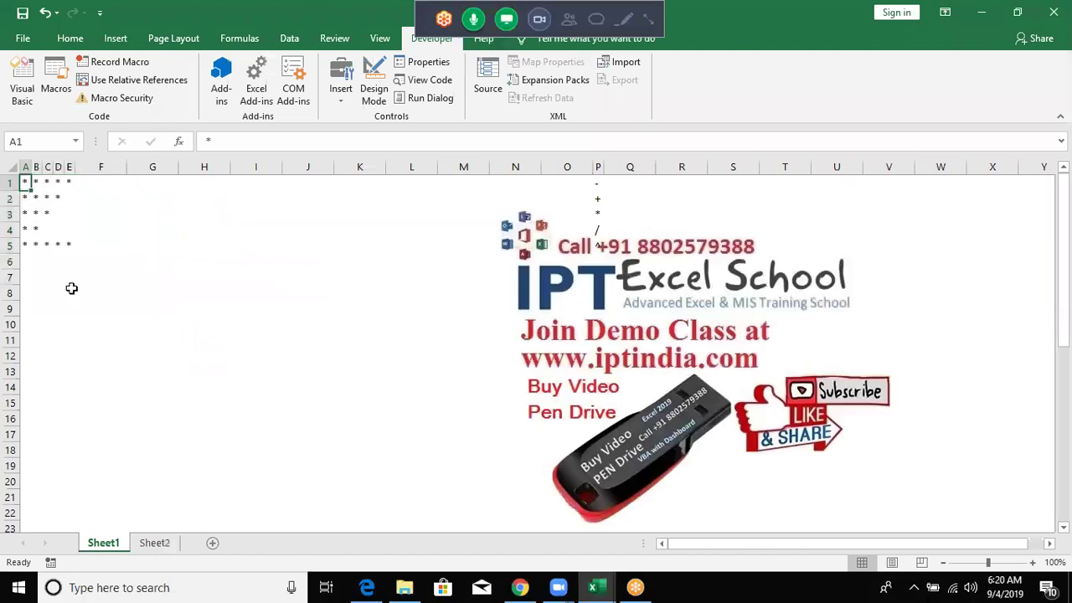
left_click_drag(28, 180, 71, 296)
key("Delete")
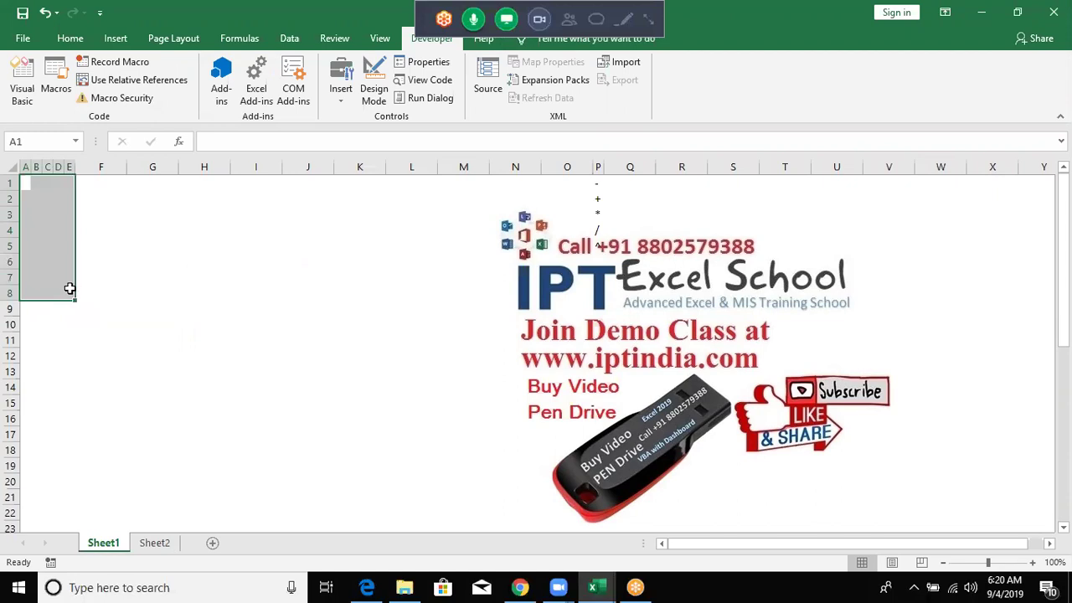
key("alt+F11")
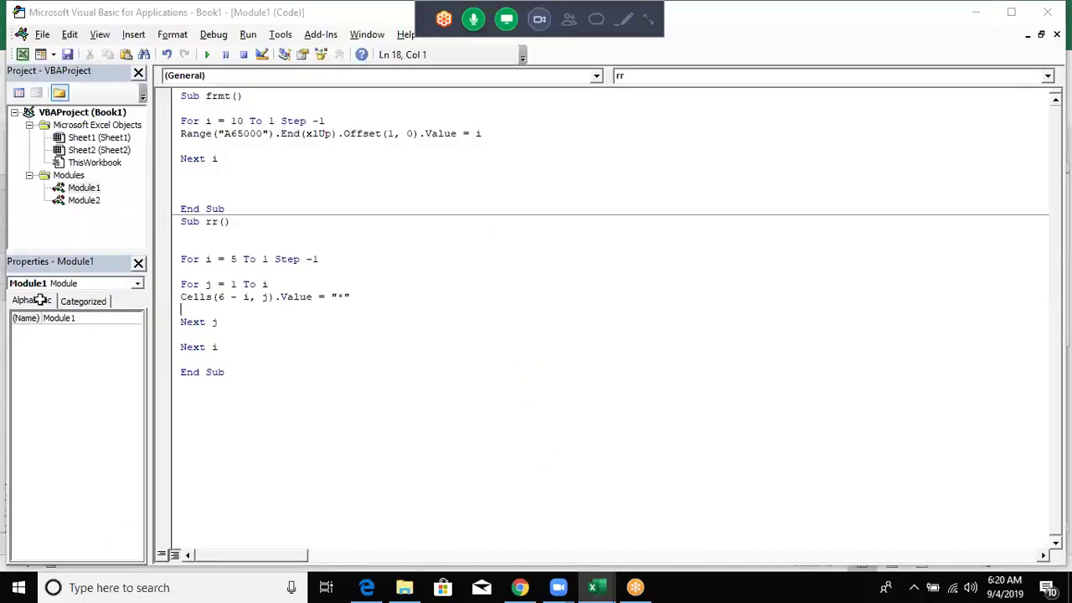
key("F5")
key("alt+F11")
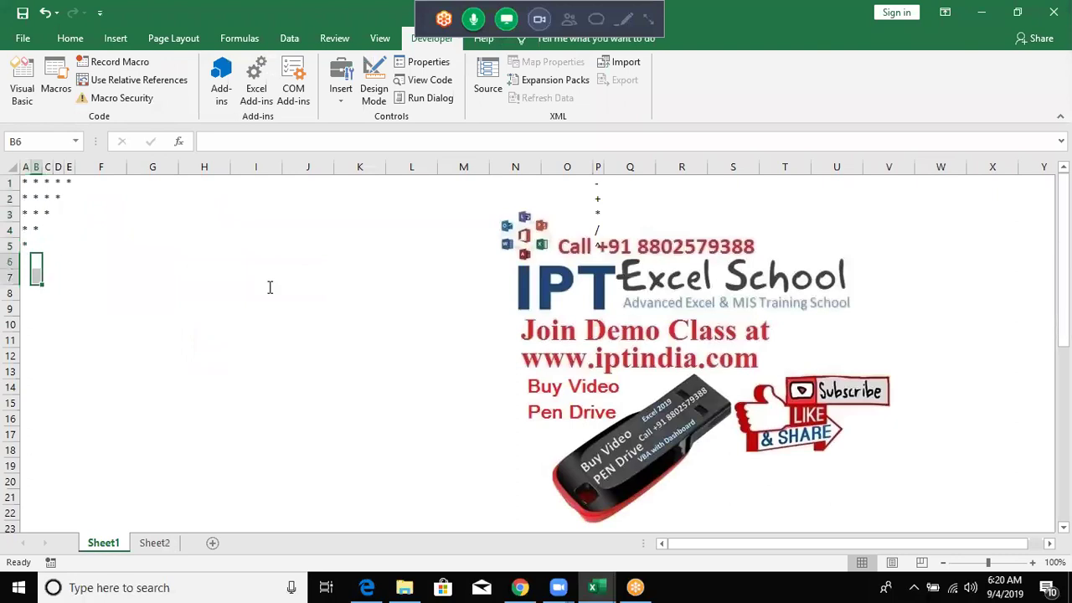
key("alt+F11")
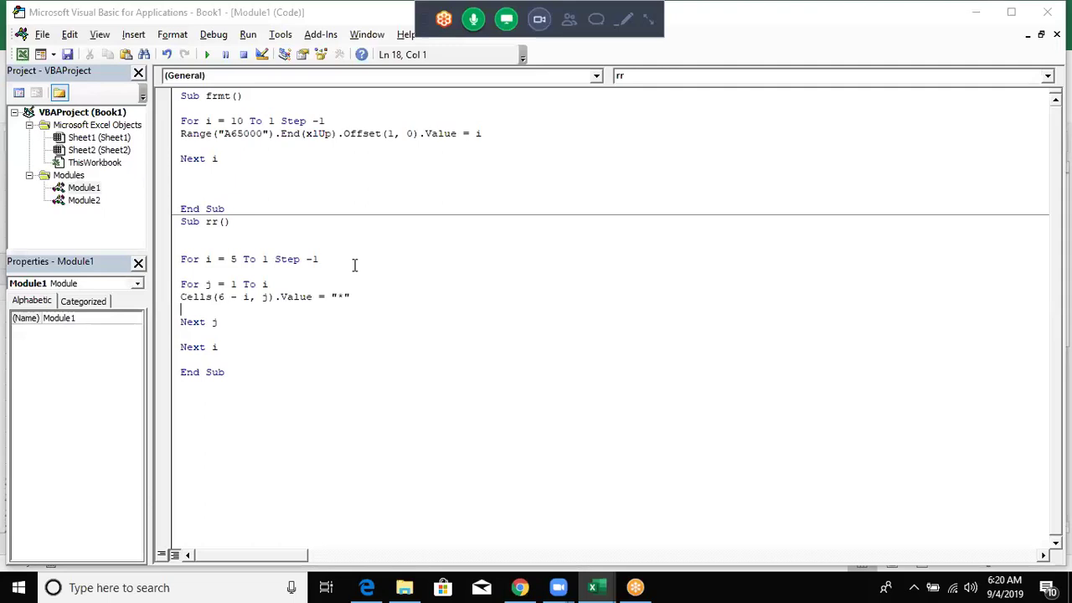
- Compare the 5 To 1 Step -1 loop with the sheet, then select '6 -' in Cells(6 - i, j)
left_click_drag(222, 258, 353, 260)
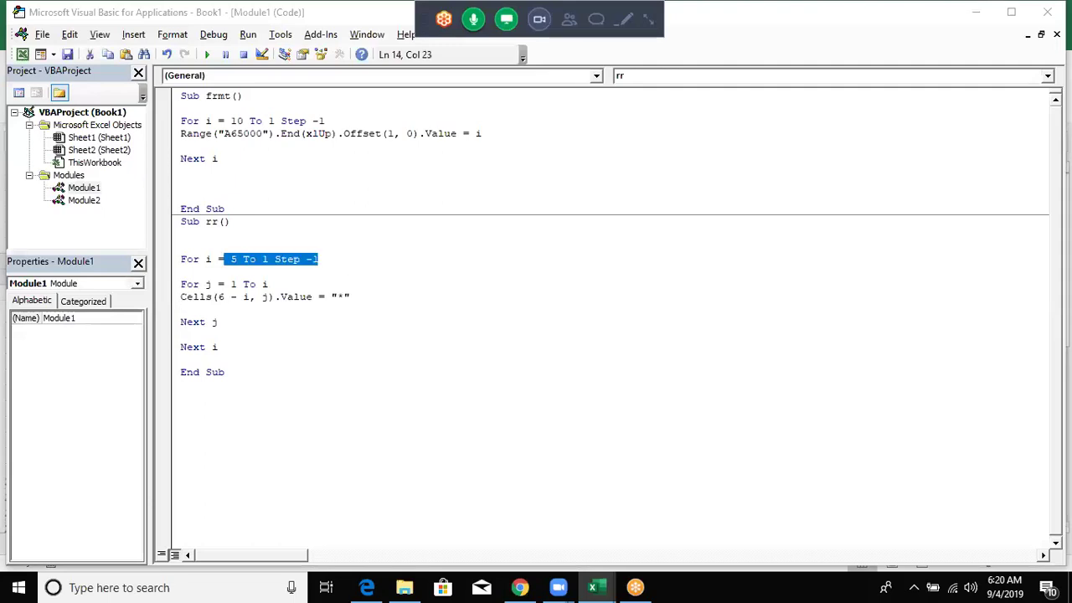
left_click(181, 385)
key("Return")
key("Return")
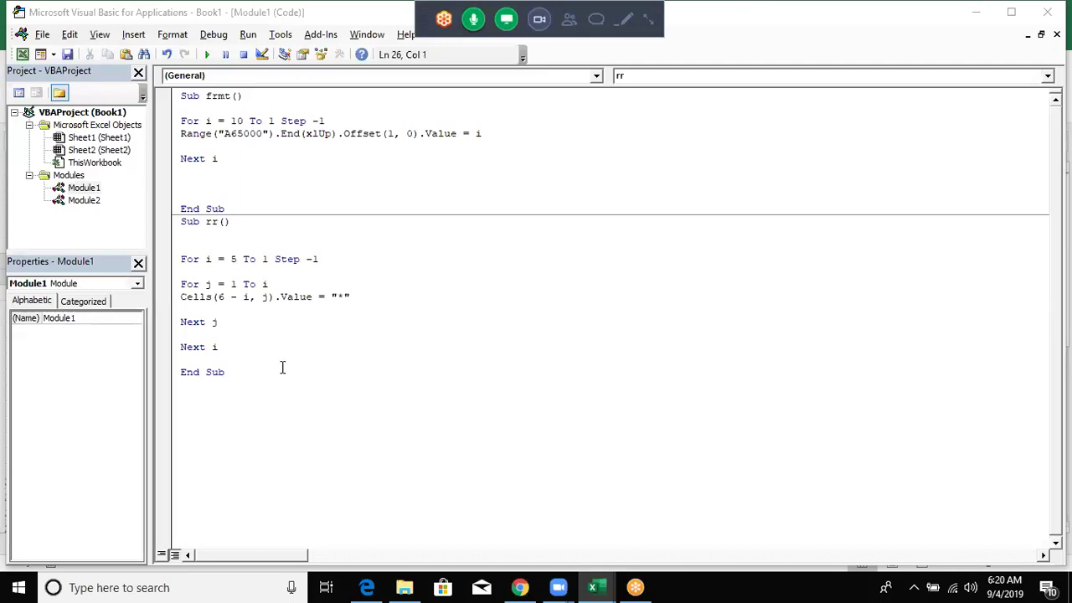
key("alt+F11")
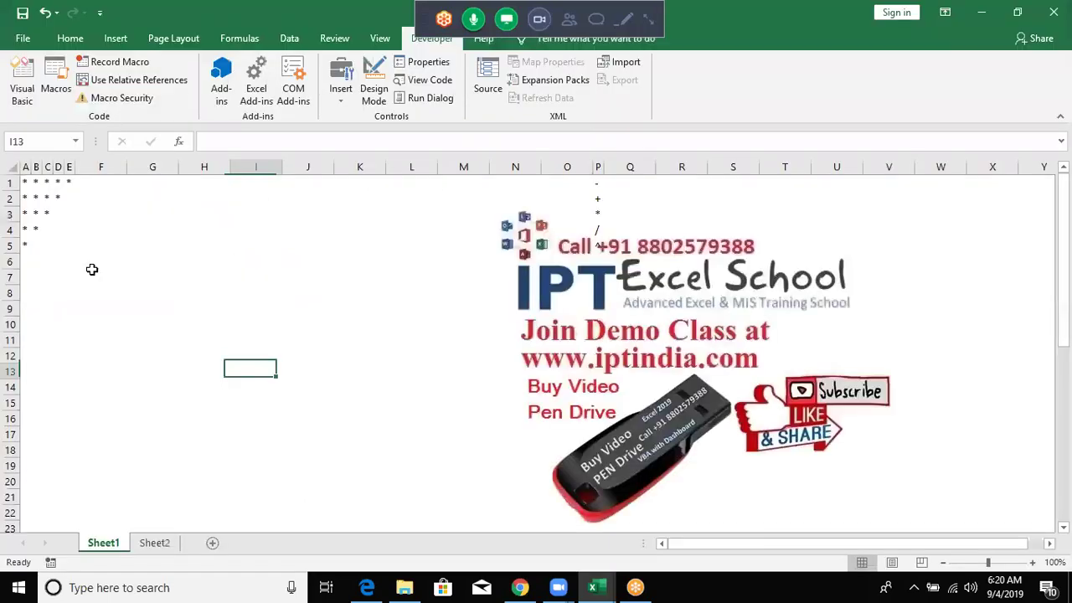
key("alt+F11")
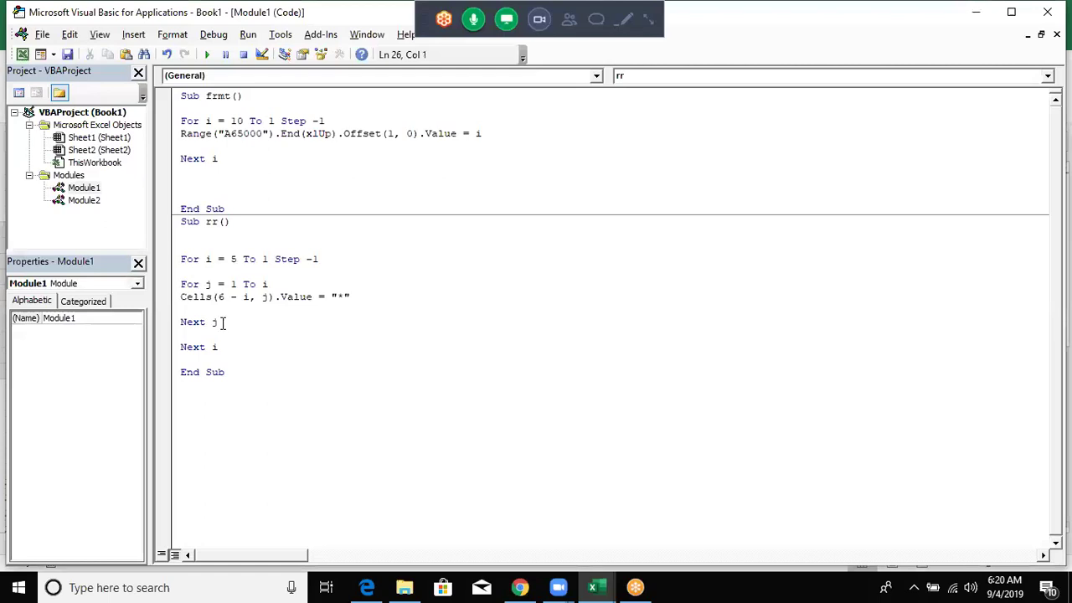
key("alt+F11")
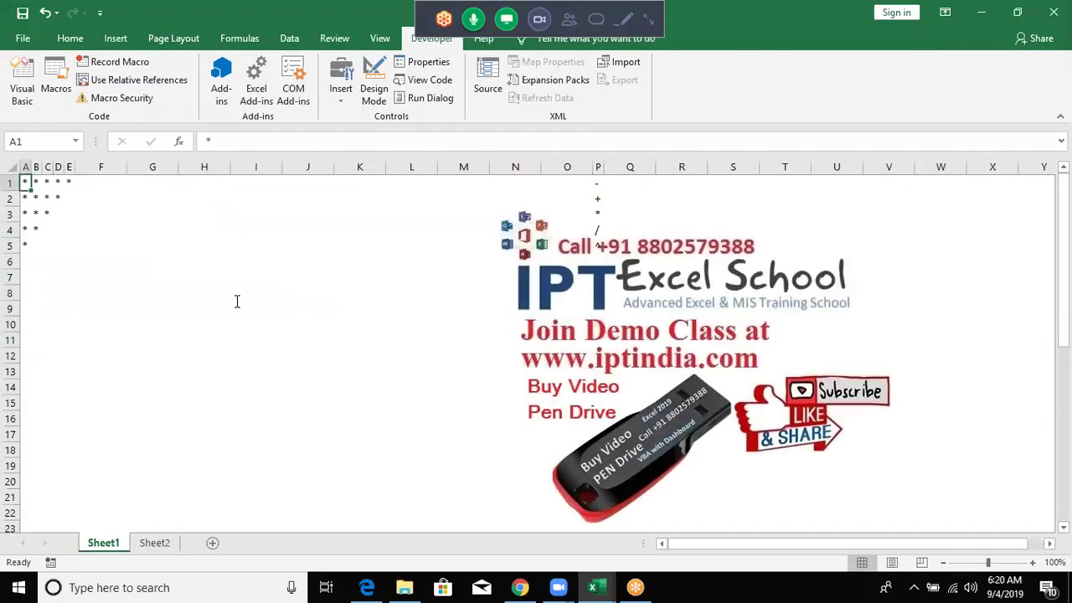
key("alt+F11")
left_click_drag(236, 296, 216, 296)
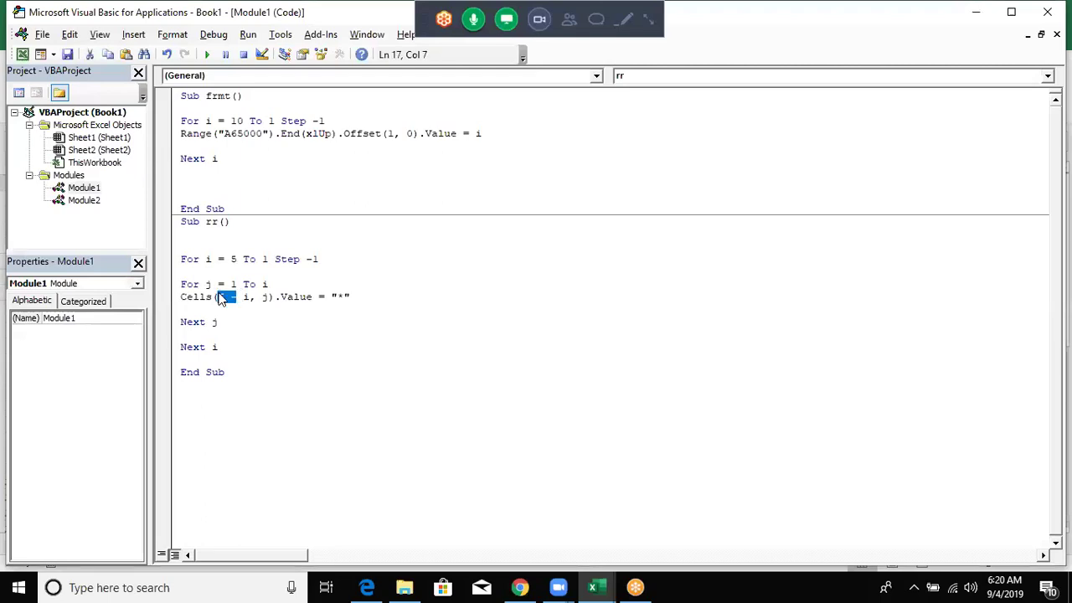
- Remove the '6 - ' offset from rr's row expression and clear the old stars in A1:E5
key("Delete")
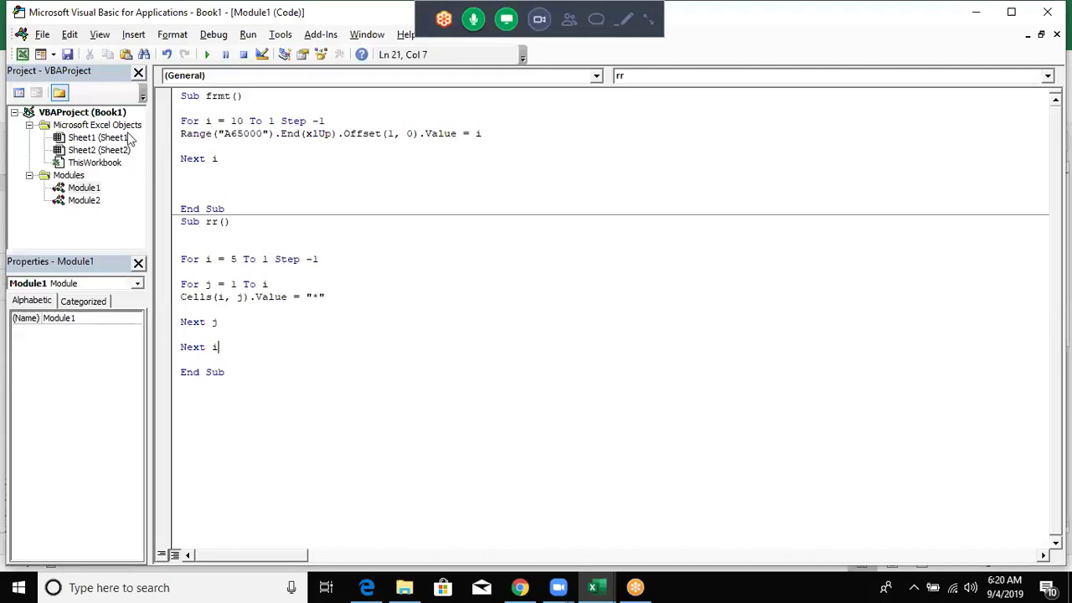
key("alt+F11")
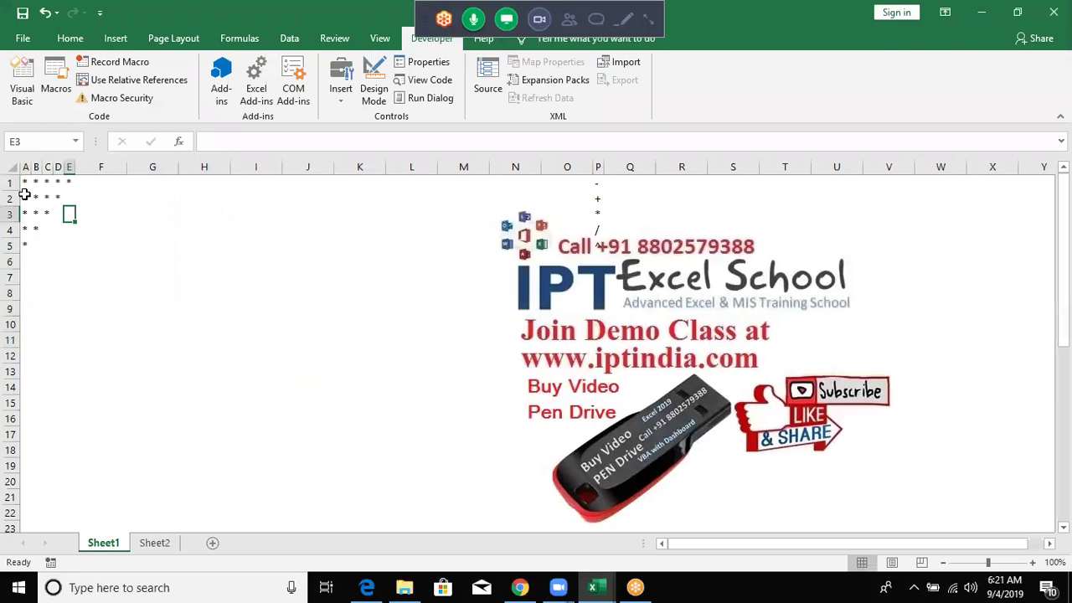
left_click(25, 183)
left_click(77, 249, "shift")
key("Delete")
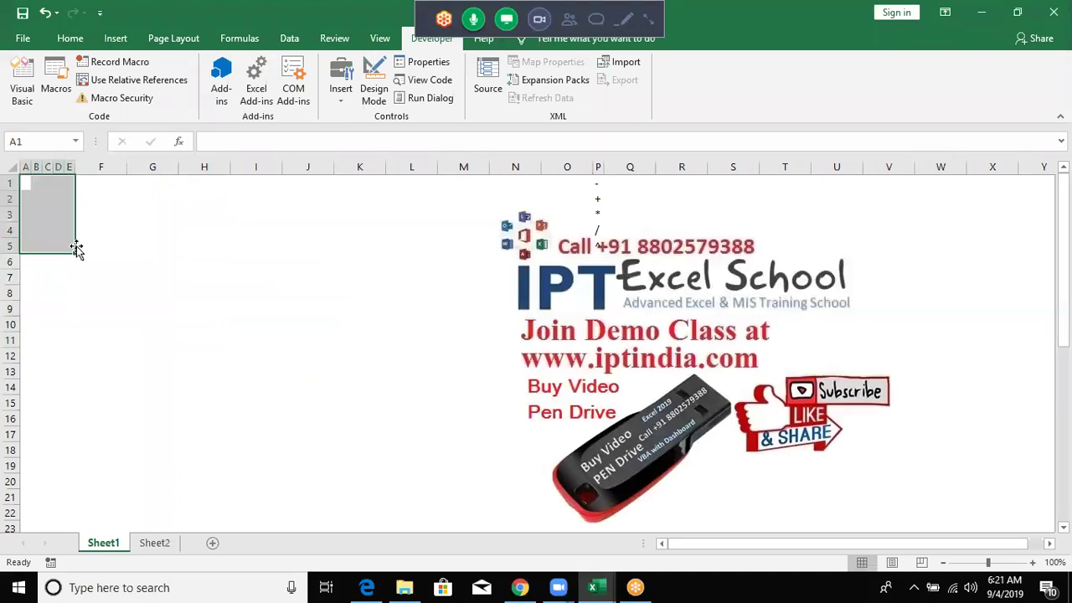
- Rerun rr so the stars widen downward, and copy the new triangle in A1:E5
key("alt+F11")
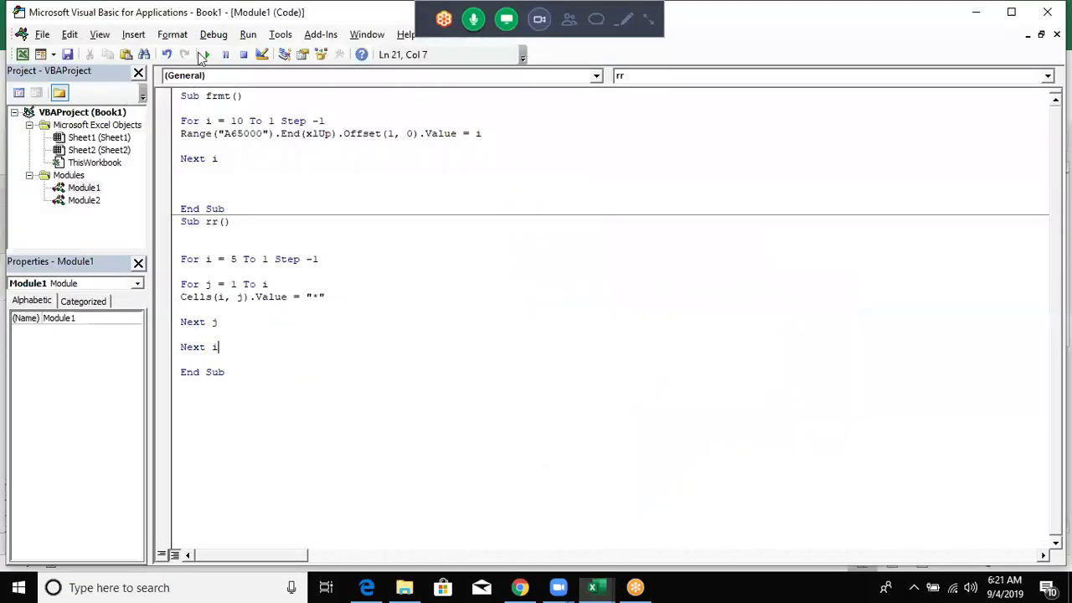
left_click(206, 54)
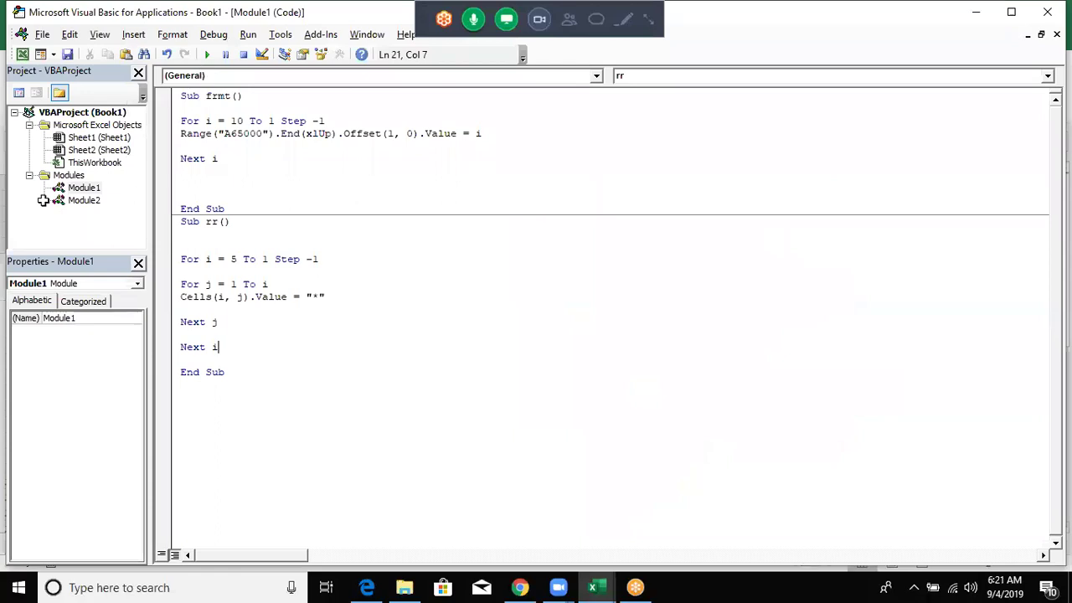
key("alt+F11")
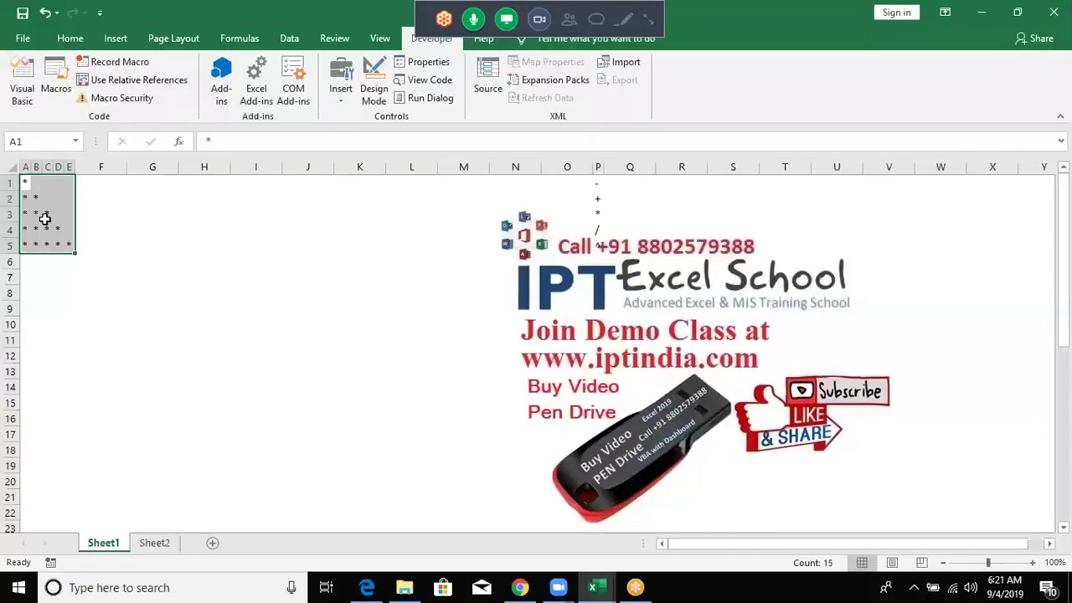
key("ctrl+c")
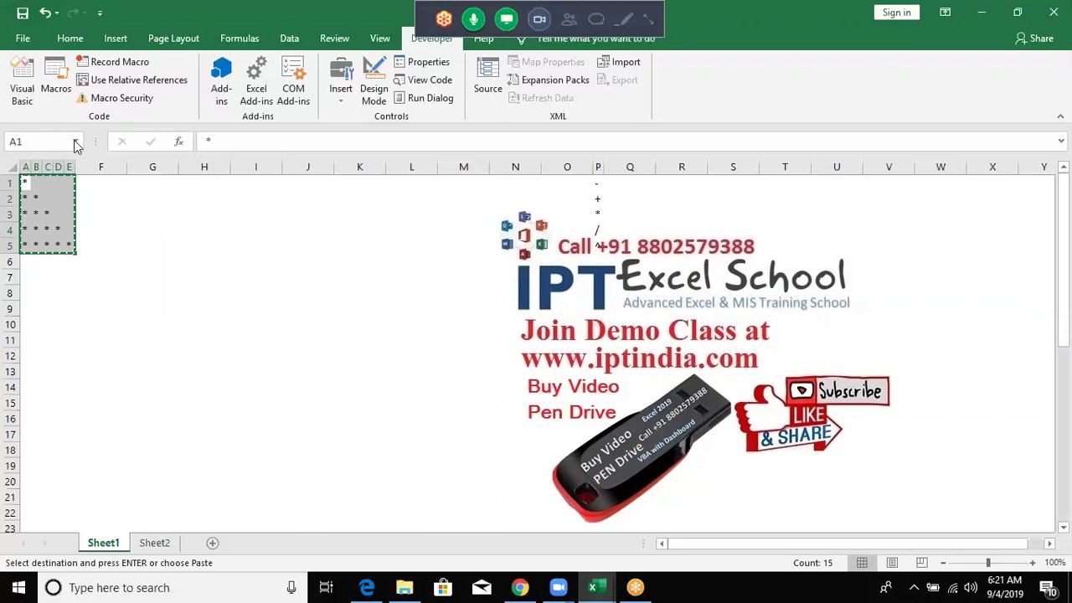
- Paste the star triangle as a picture at G4, flip it upside down over G9, and clear A1:E5
left_click(73, 44)
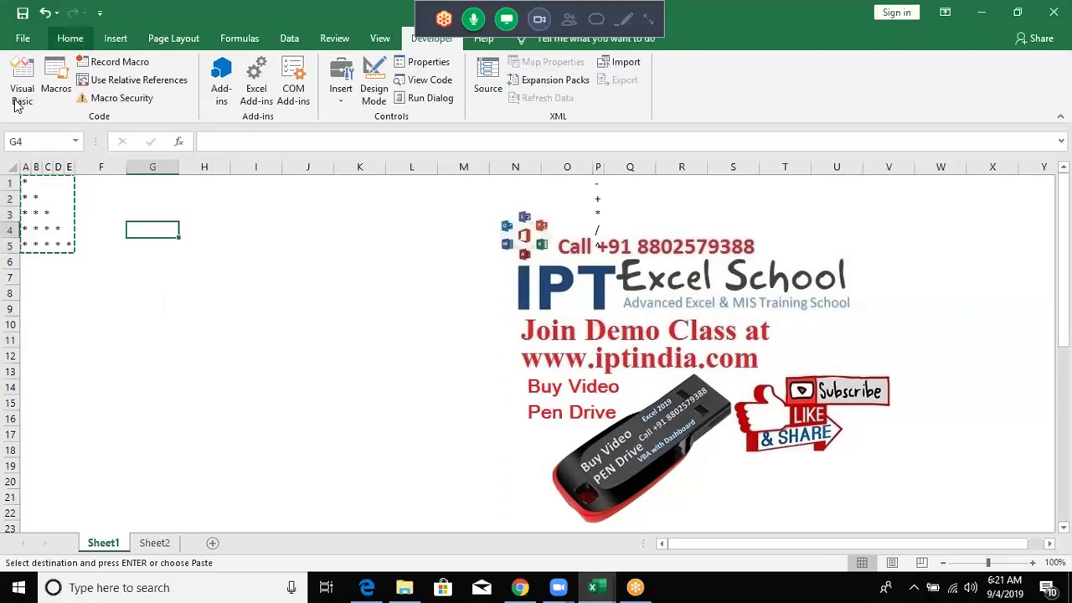
left_click(22, 100)
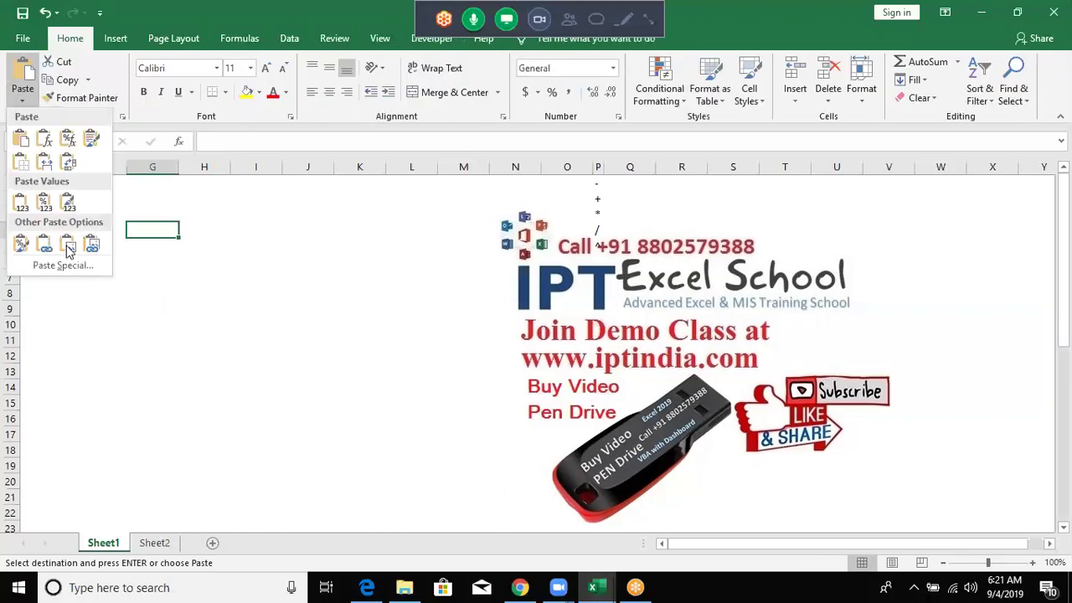
key("Return")
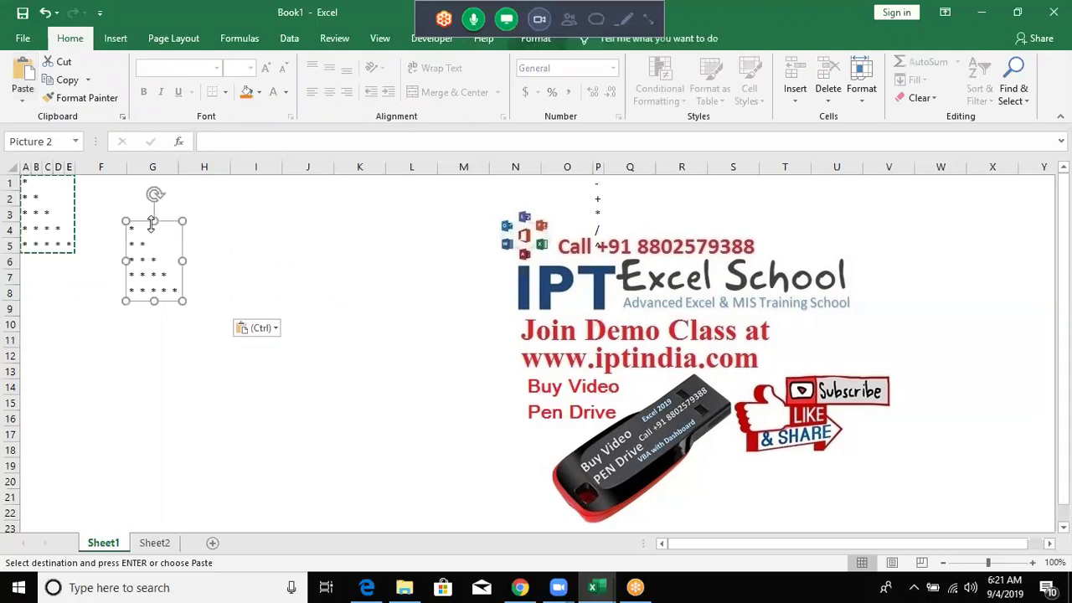
left_click_drag(154, 221, 143, 395)
left_click_drag(69, 245, 24, 167)
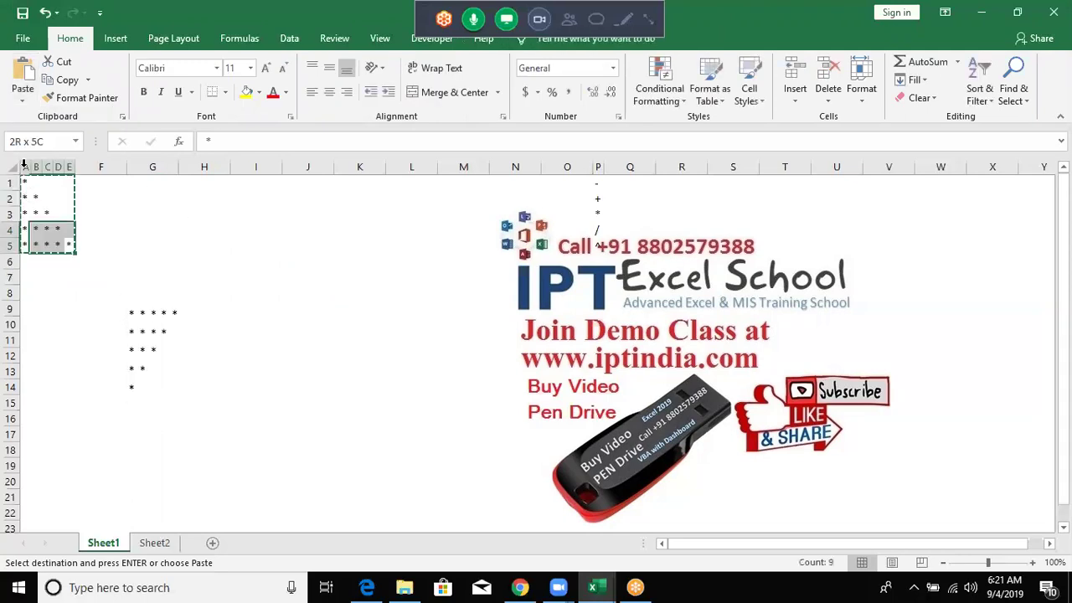
key("Delete")
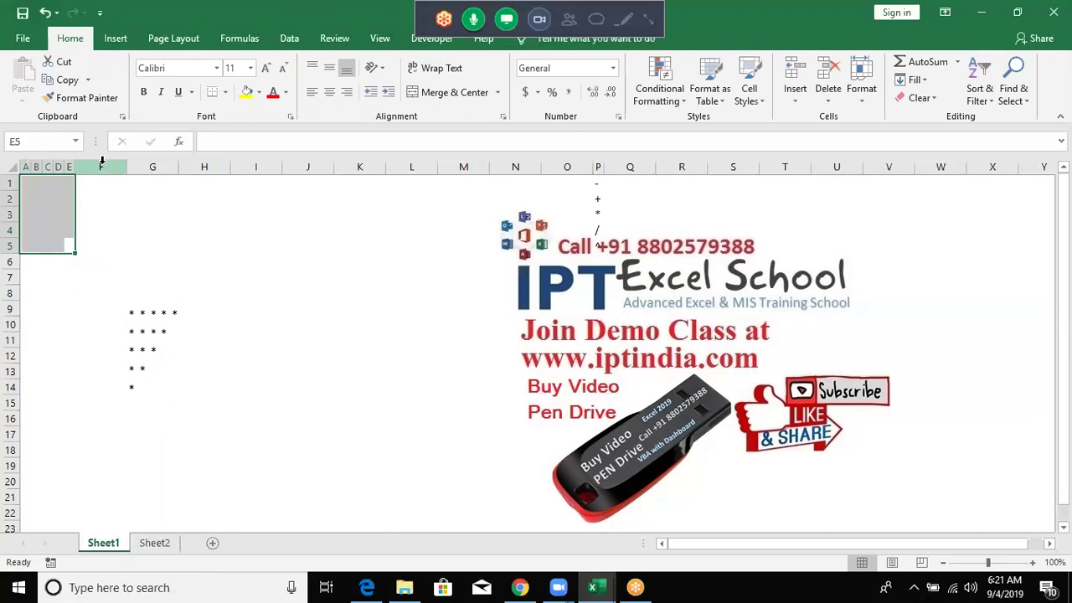
- Return to A1 and type an asterisk into each cell along row 1, then go back to the code
key("Up")
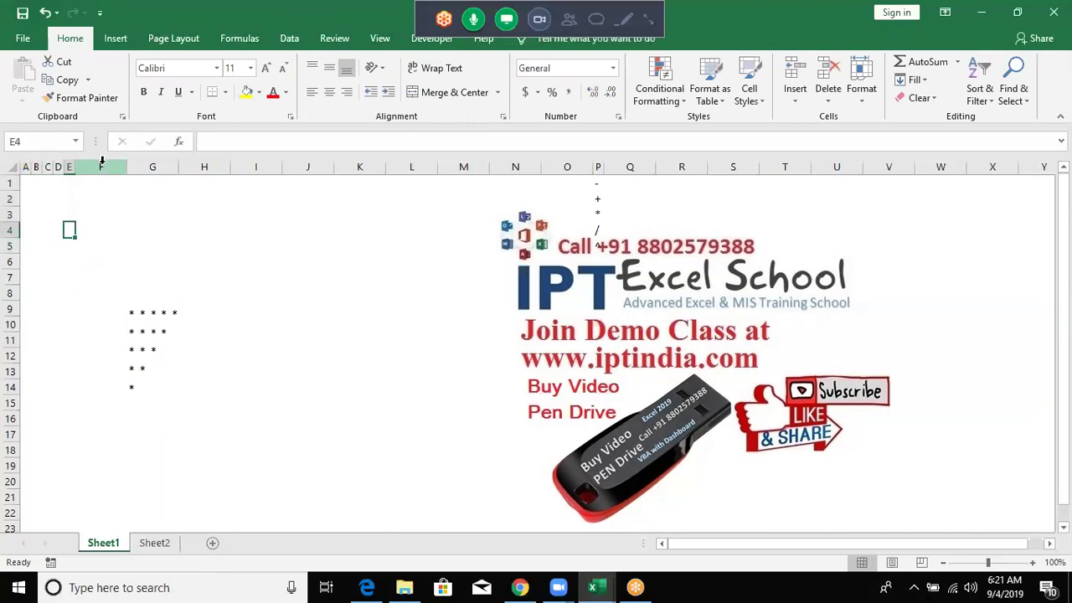
key("Up")
key("Up")
key("Up")
key("Left")
key("Left")
key("Left")
key("Left")
type("*")
key("Tab")
type("*")
key("Tab")
type("*")
key("Tab")
type("*")
key("Tab")
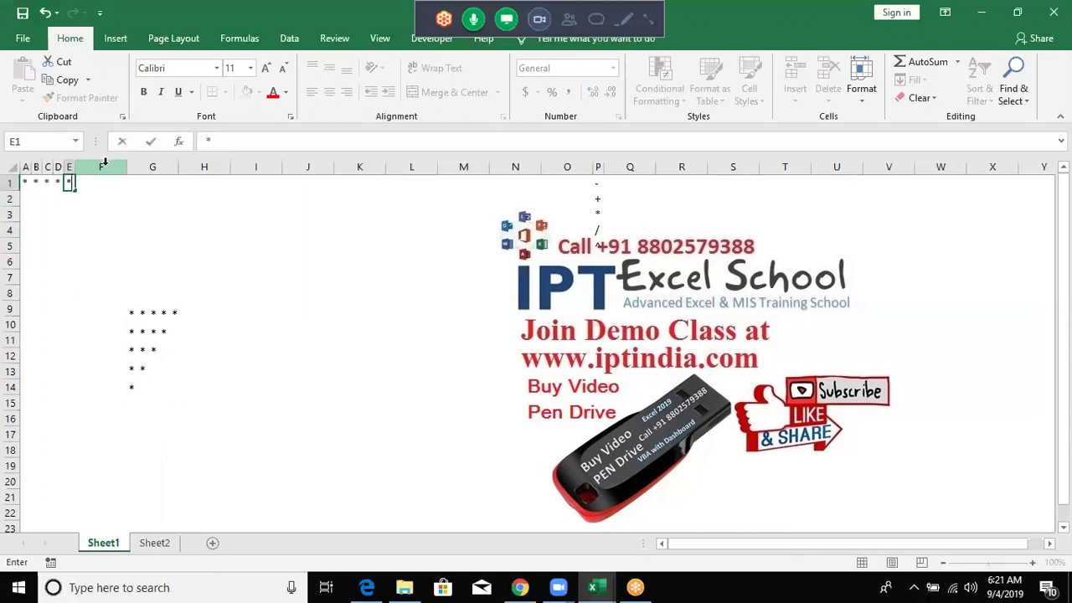
key("alt+F11")
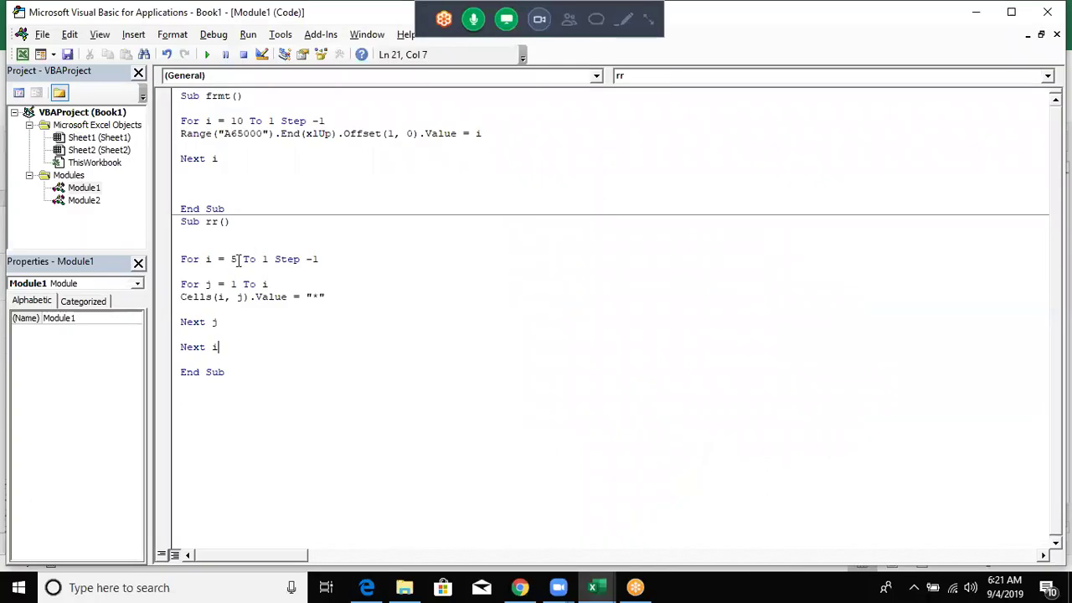
- Highlight the loop bounds 5 To 1 and the inner limit i to explain them
double_click(234, 260)
double_click(264, 259)
left_click(238, 297)
key("Up")
key("End")
key("shift+Left")
left_click_drag(231, 259, 274, 265)
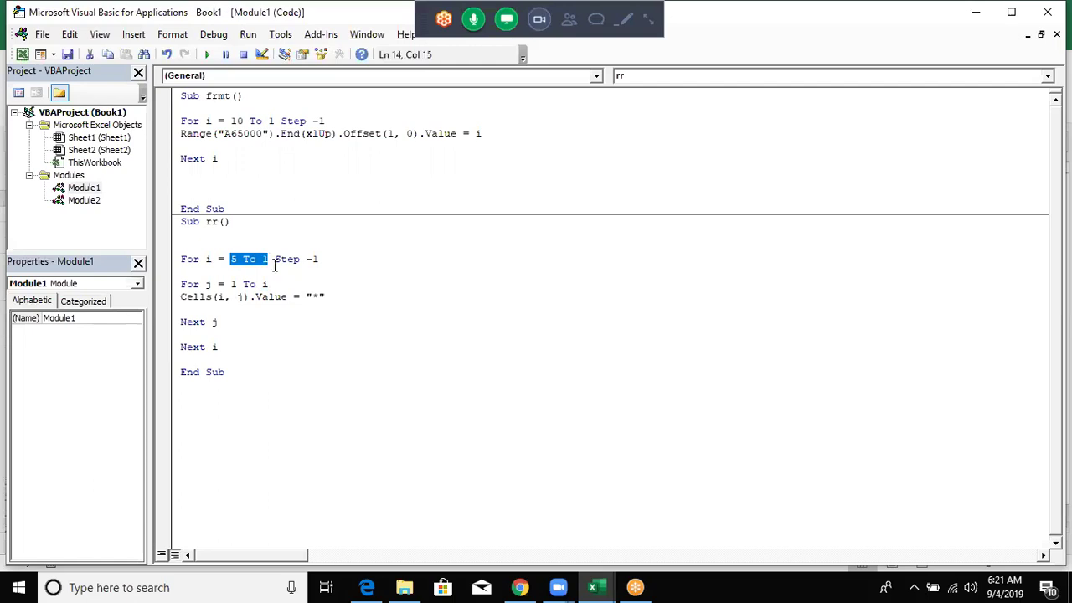
double_click(277, 285)
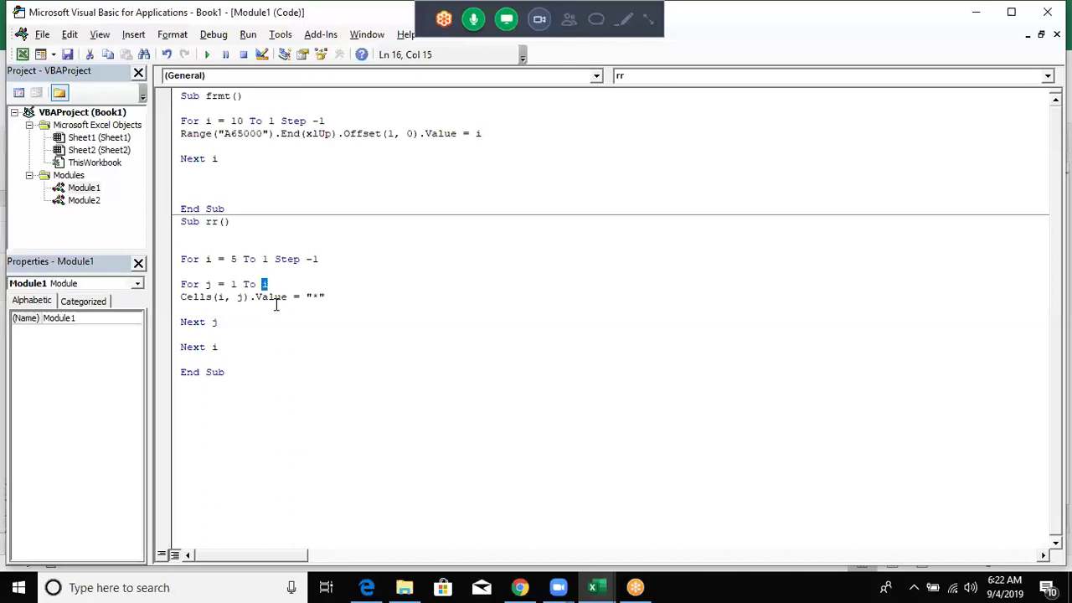
- Delete the minus sign so the frmt loop counts with Step 1
left_click(313, 121)
key("Delete")
left_click(310, 152)
- Look over the star cells on the worksheet, then move between the worksheet and the frmt code
key("alt+F11")
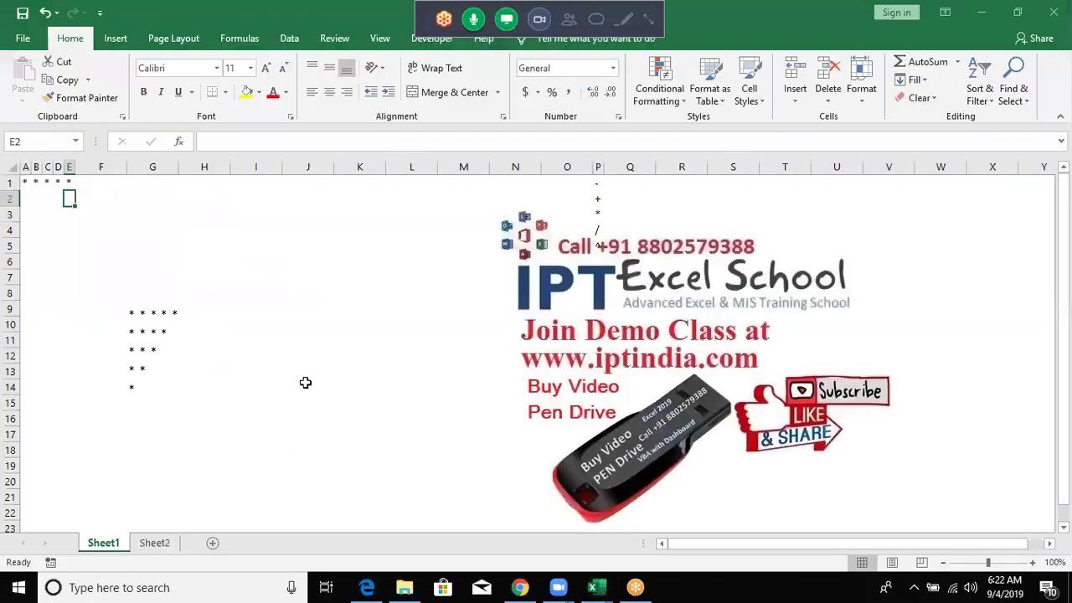
left_click_drag(308, 418, 5, 94)
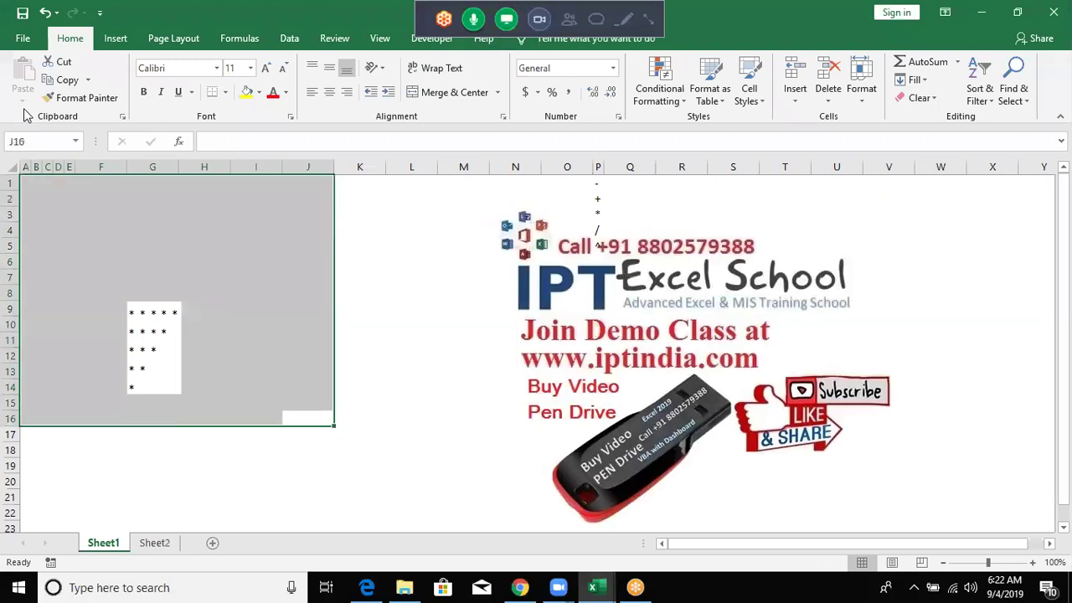
left_click(163, 199)
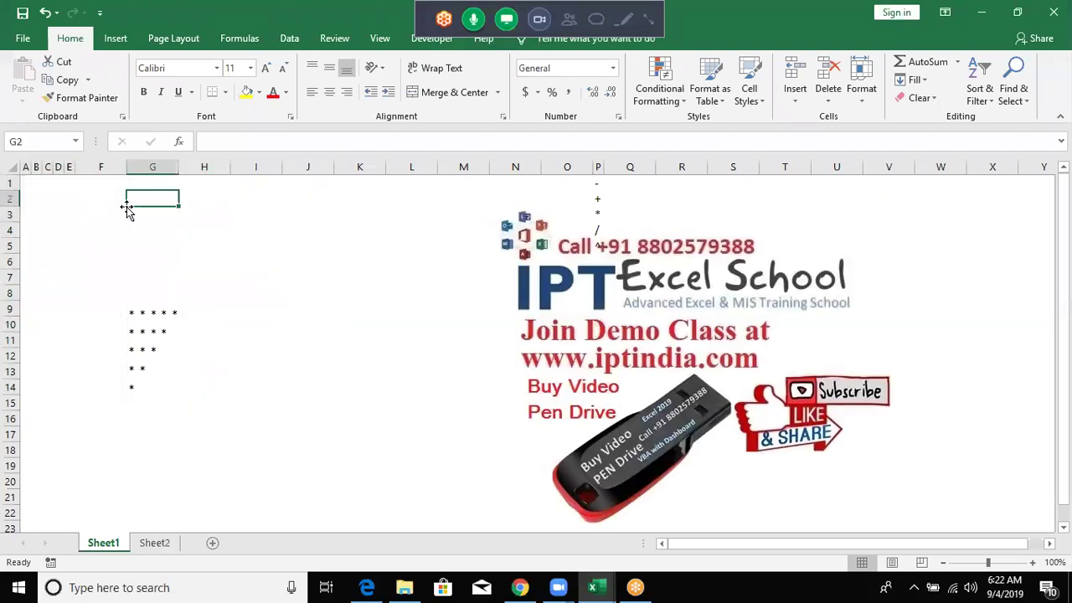
key("alt+F11")
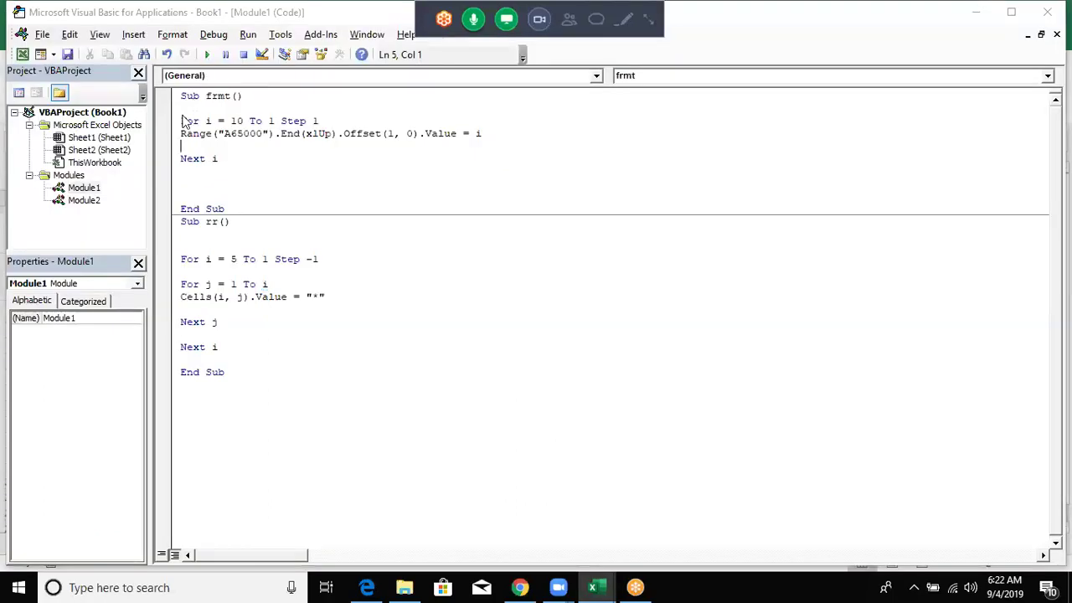
key("alt+F11")
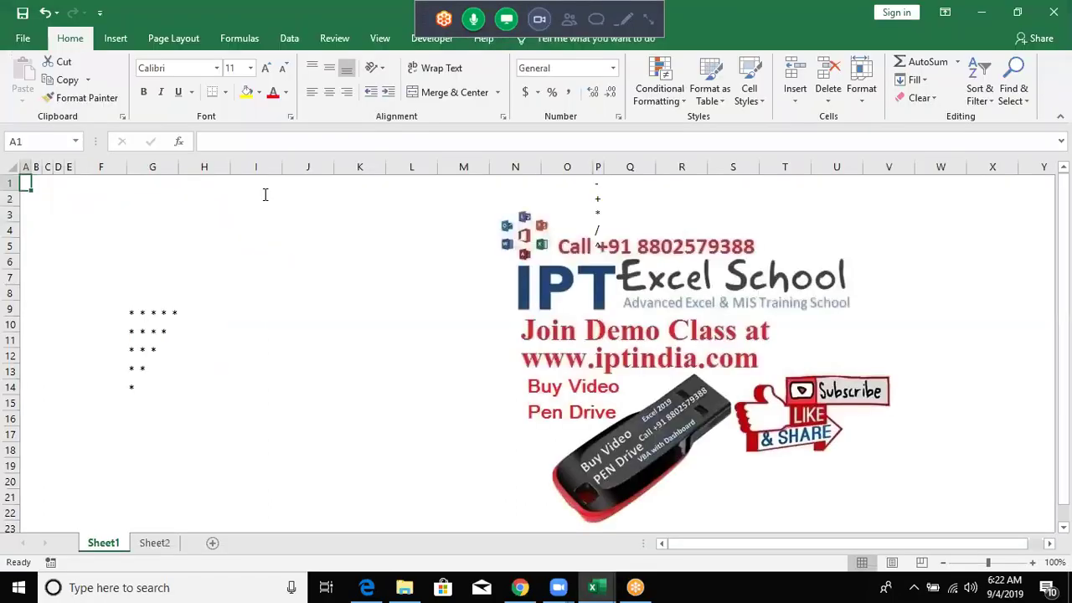
key("alt+F11")
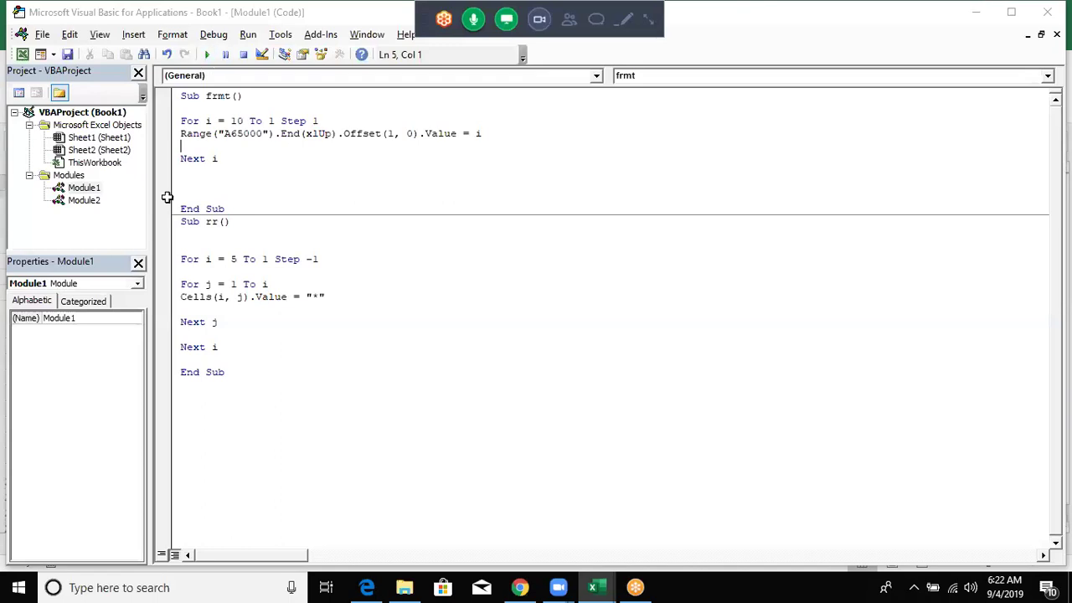
- Change the frmt loop to For i = 1 To 10 and return to the worksheet
double_click(242, 121)
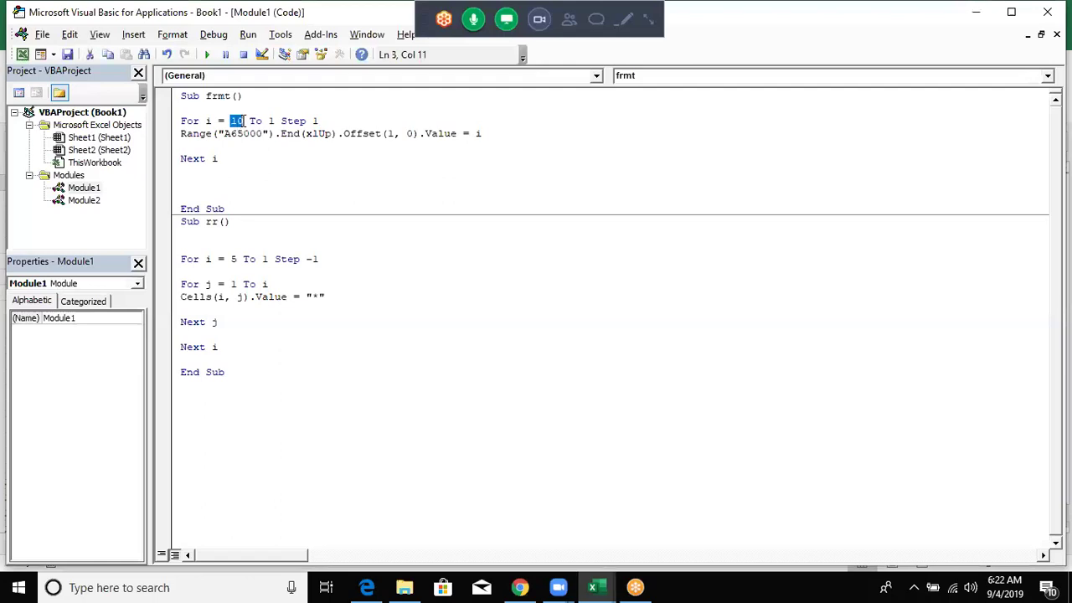
type("1")
double_click(268, 122)
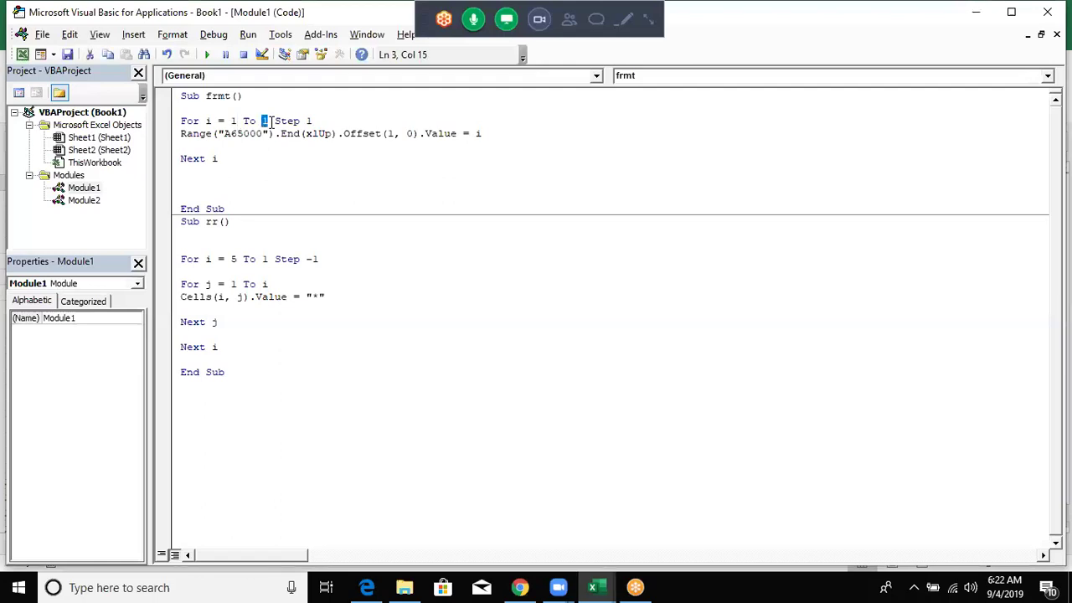
type("10")
left_click(268, 191)
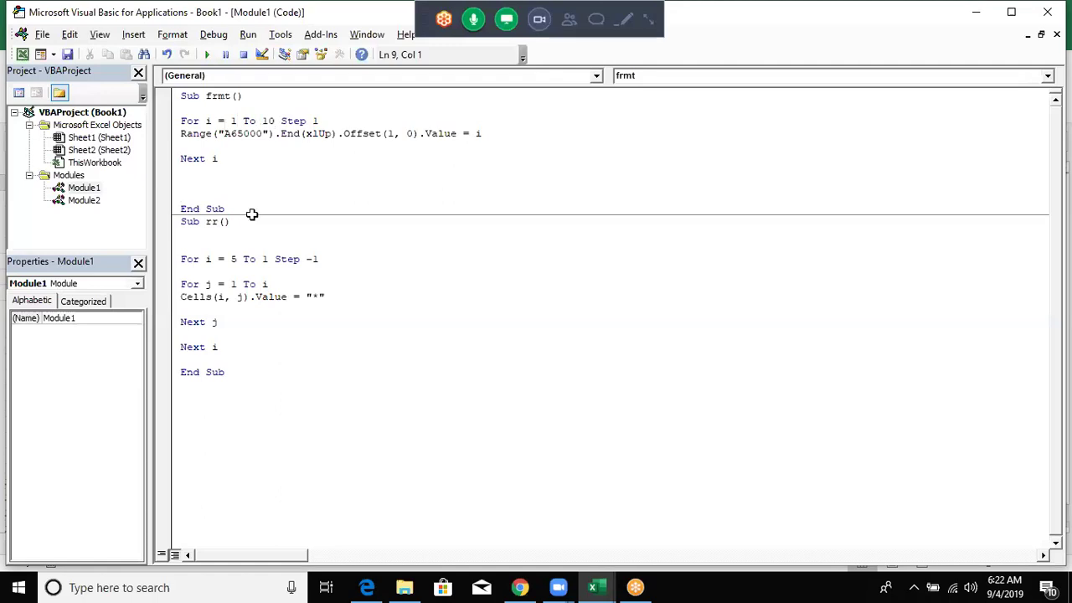
key("alt+F11")
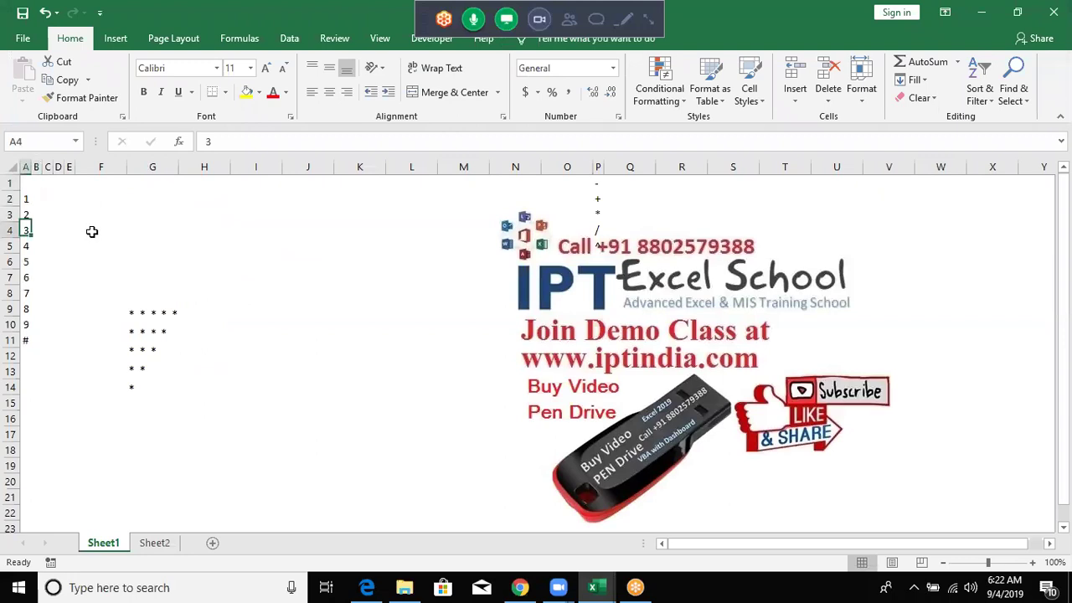
- Change the frmt loop's step from 1 to 2 and run the macro
left_click(36, 166)
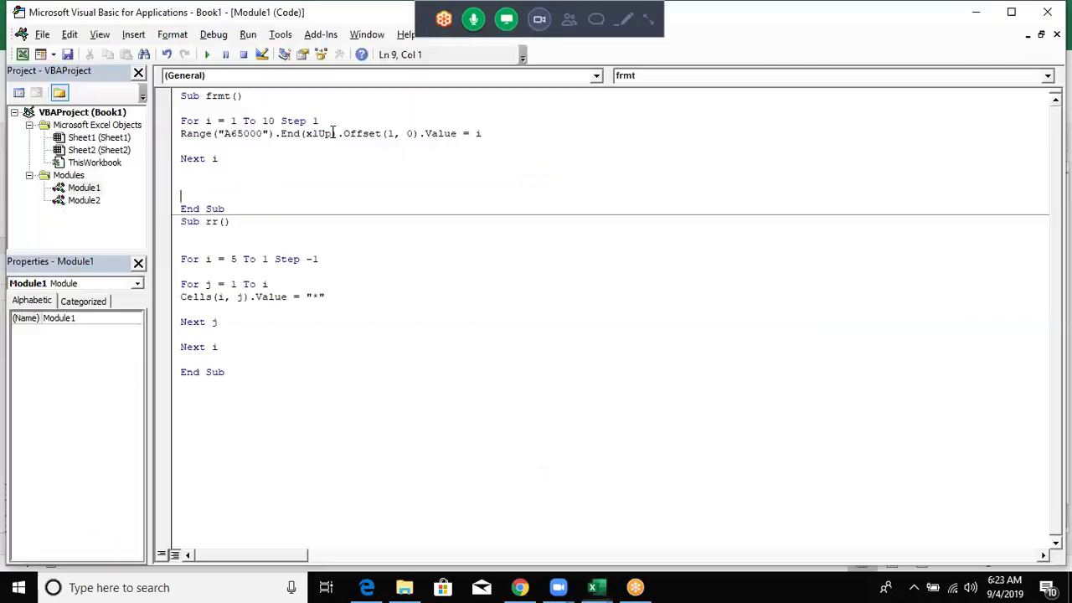
key("alt+F11")
left_click(319, 118)
key("BackSpace")
type("2")
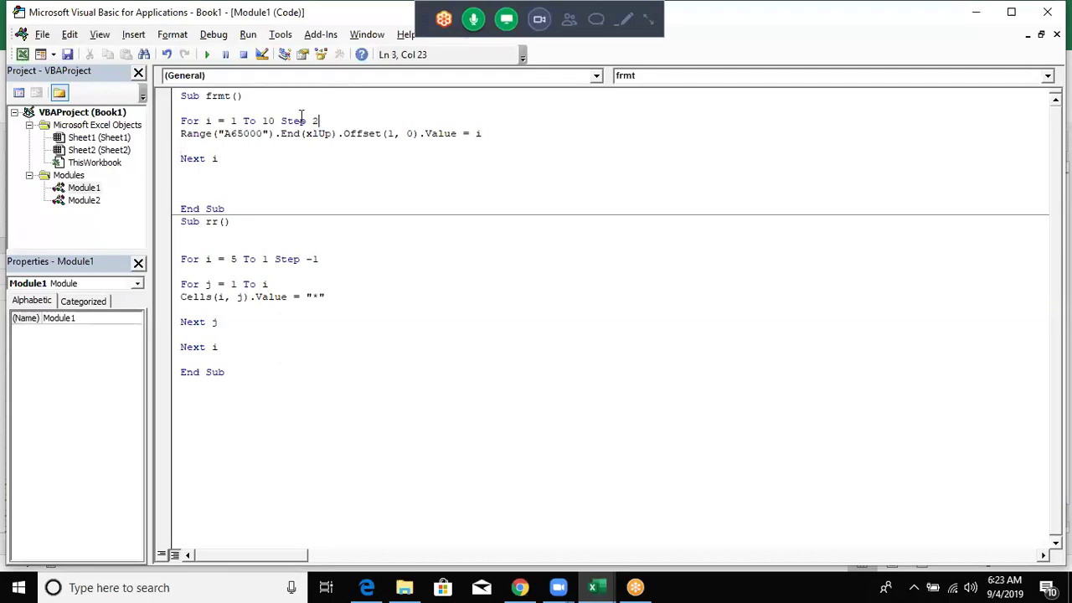
left_click(324, 170)
key("F5")
key("alt+F11")
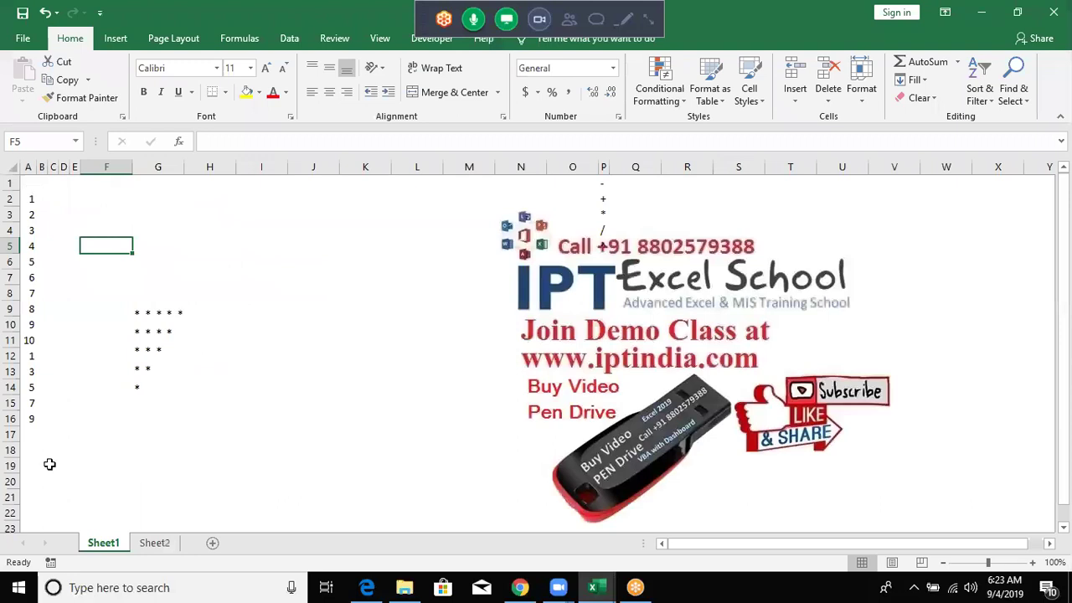
- Clear the old numbers from column A, rerun frmt, and check the 1, 3, 5, 7, 9 output
left_click_drag(49, 464, 33, 183)
key("Delete")
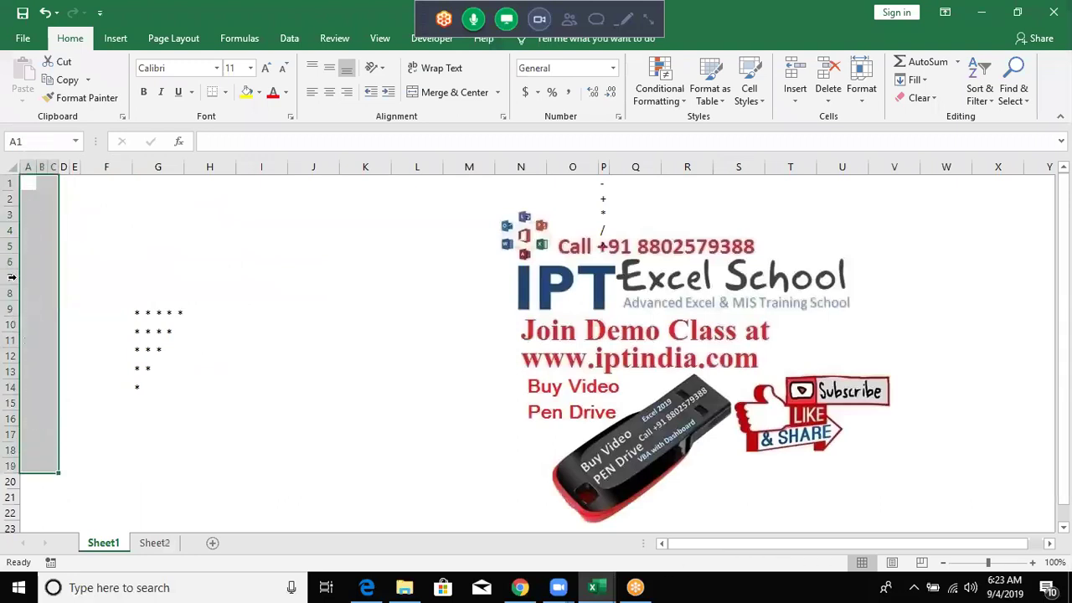
key("alt+F11")
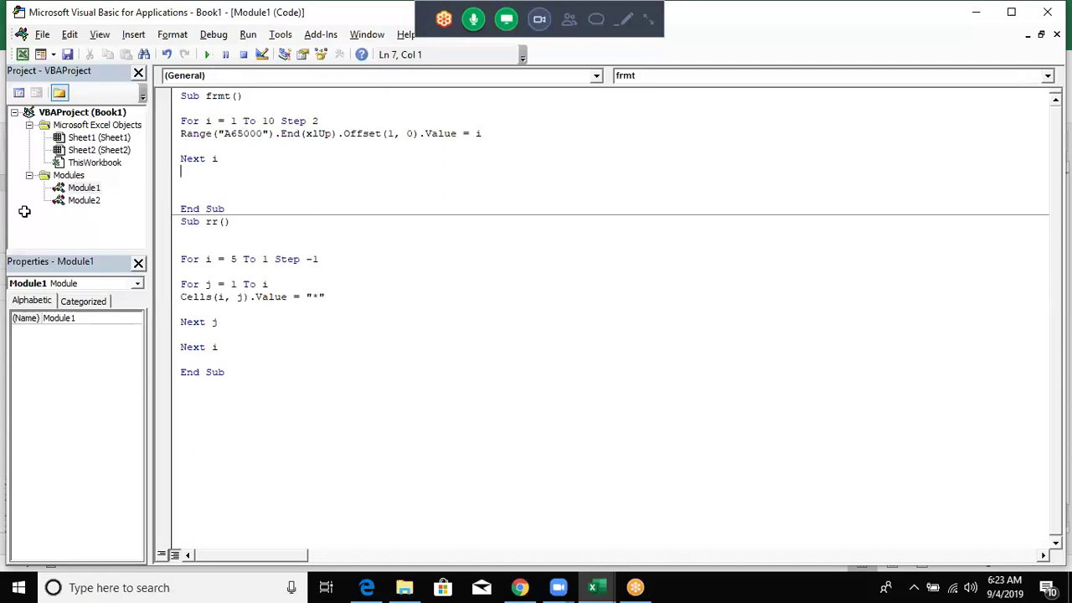
key("F5")
key("alt+F11")
key("Down")
key("Down")
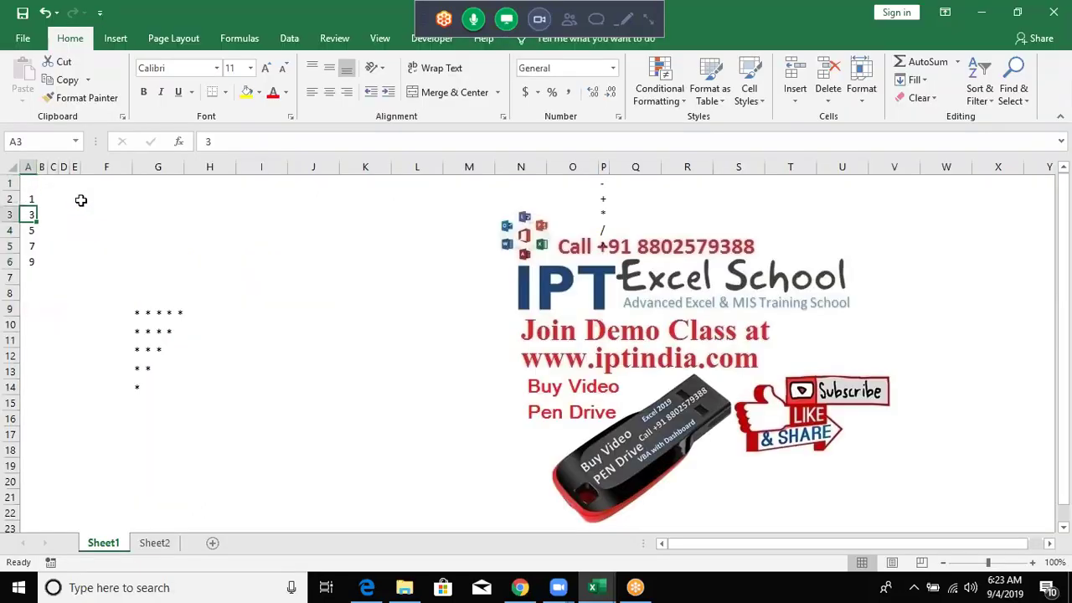
key("Down")
key("Down")
key("Down")
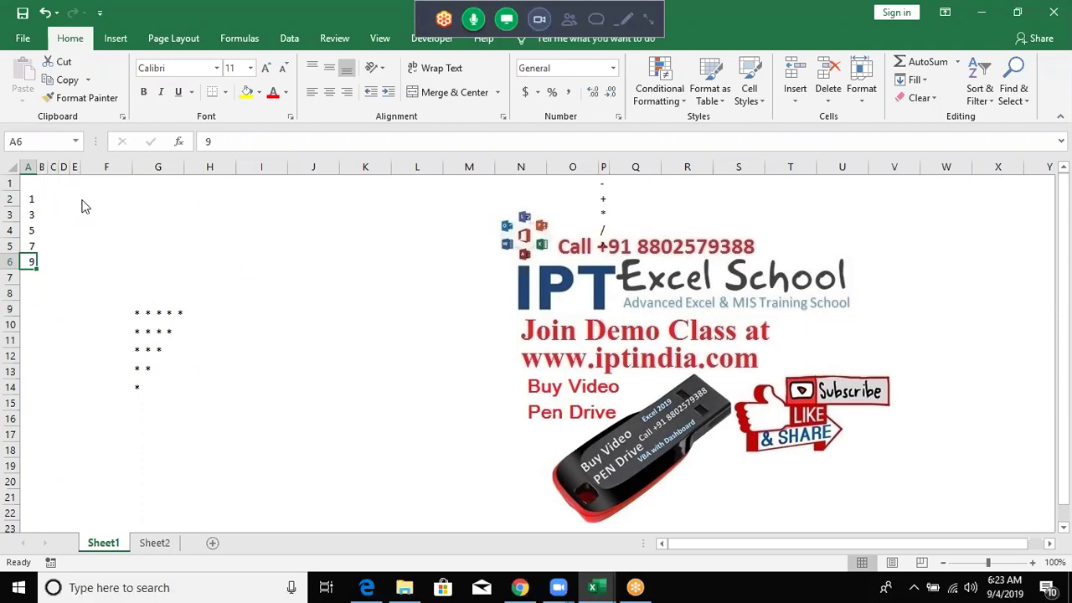
key("alt+F11")
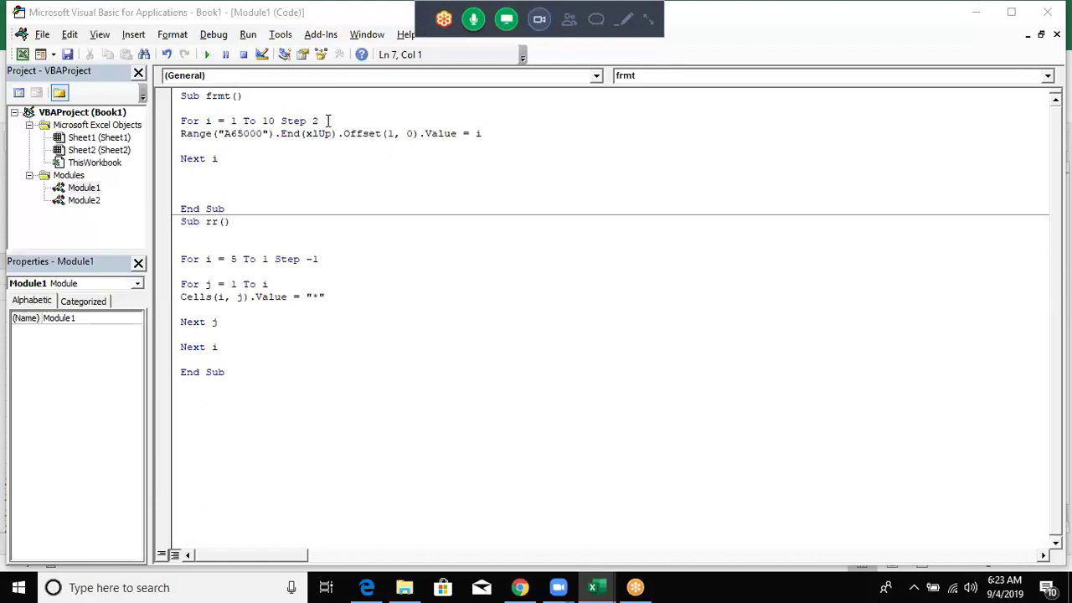
- Set the frmt loop to For i = 1 To 50 Step 3
left_click(320, 121)
double_click(316, 121)
double_click(266, 121)
type("50")
left_click(318, 132)
double_click(316, 121)
type("3")
key("Down")
key("Down")
key("Down")
- Run frmt and check the new values 1, 4 … 49 in column A
left_click(205, 56)
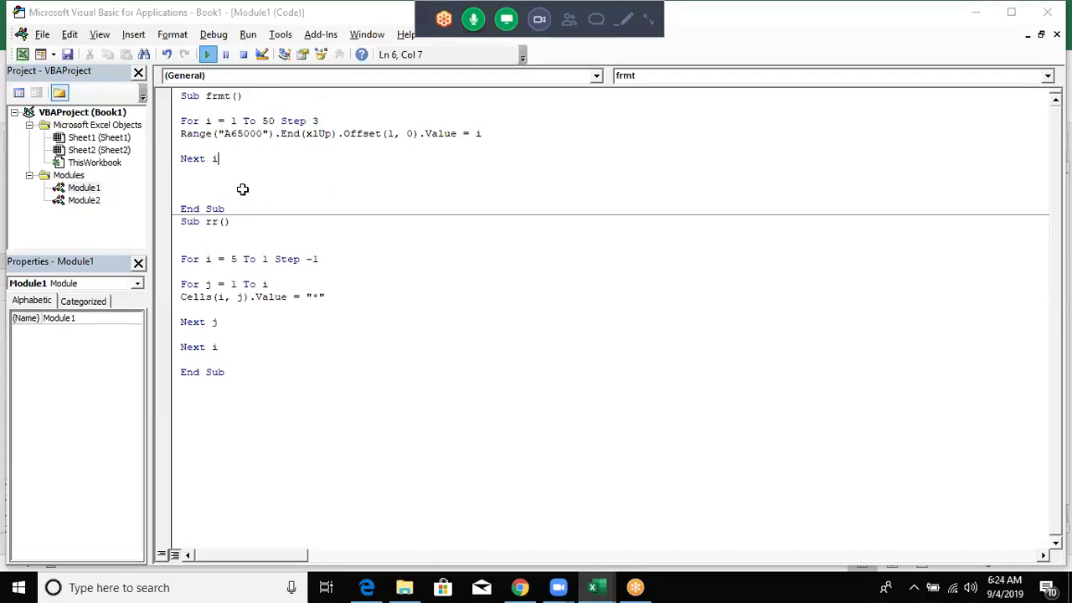
key("alt+F11")
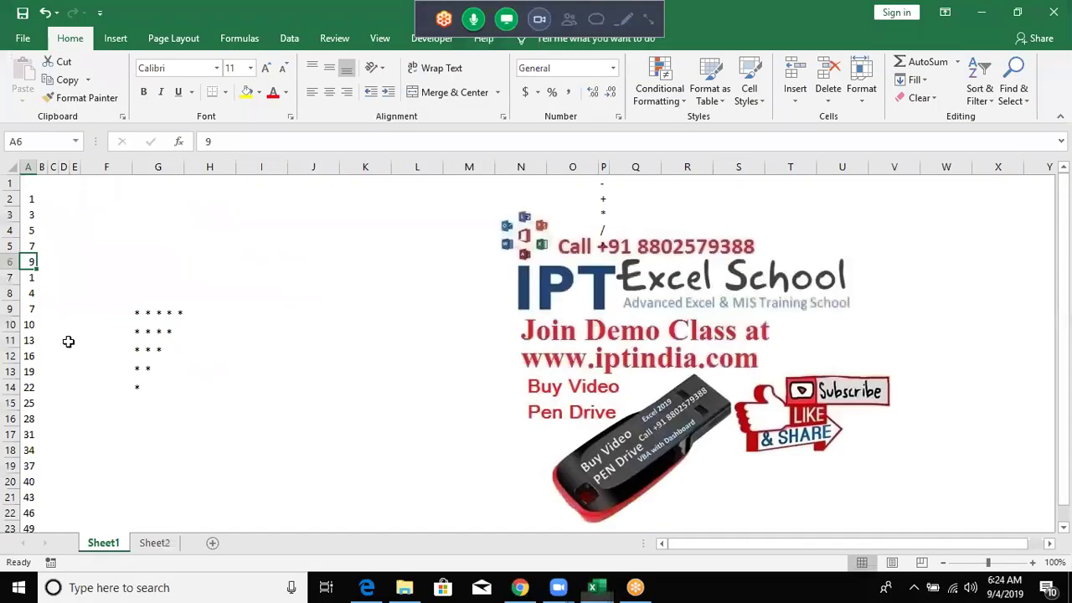
scroll(27, 243, "down", 2)
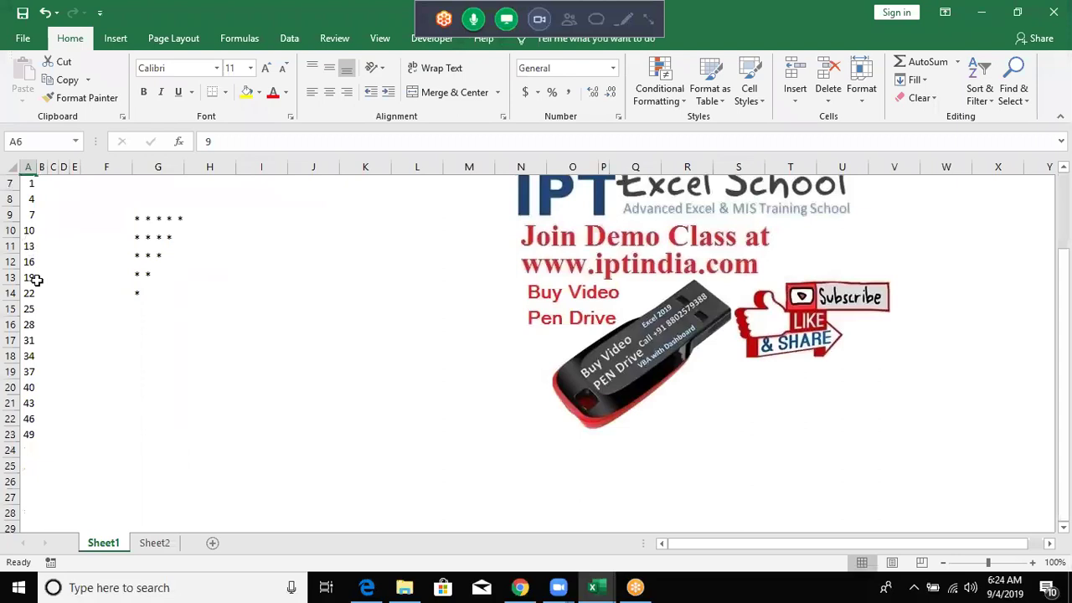
key("Down")
key("Down")
key("Down")
scroll(30, 223, "up", 2)
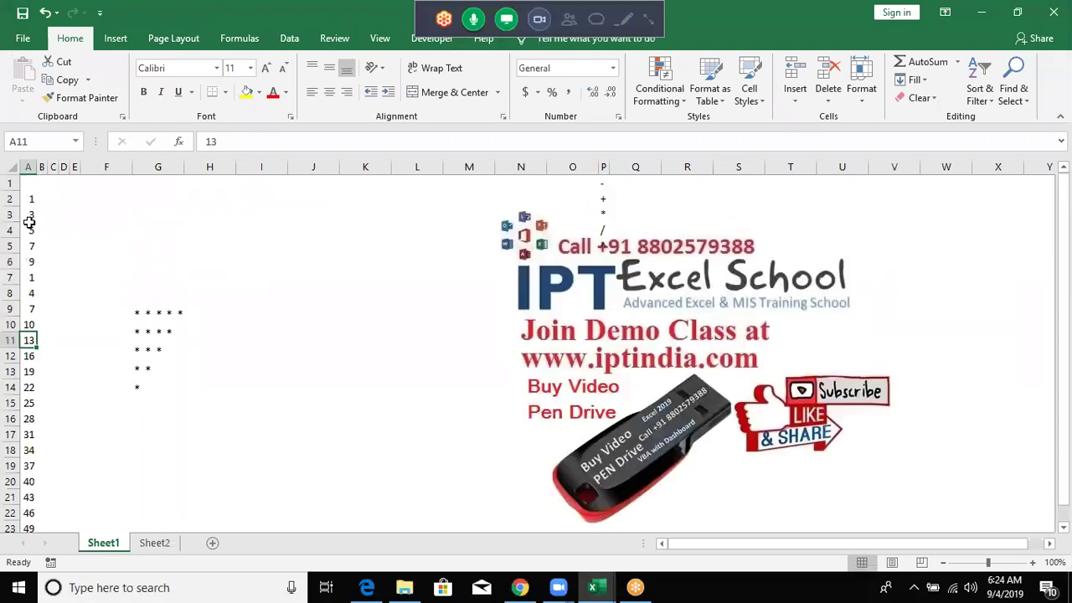
left_click(30, 186)
left_click_drag(49, 387, 32, 502)
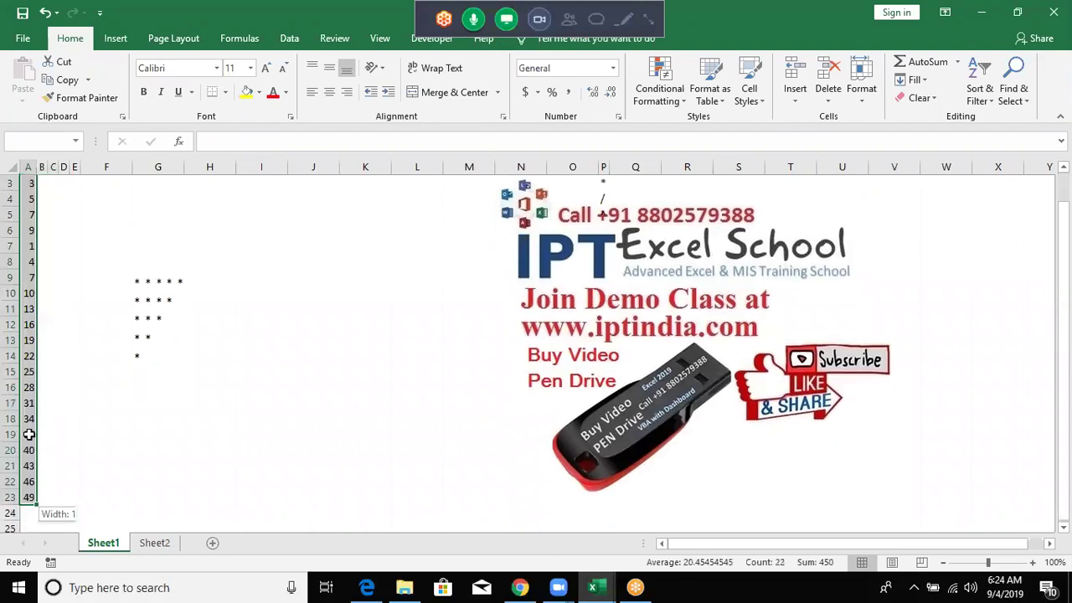
- In the code, add and remove a minus sign before Step 3, then select the start value 1
key("alt+F11")
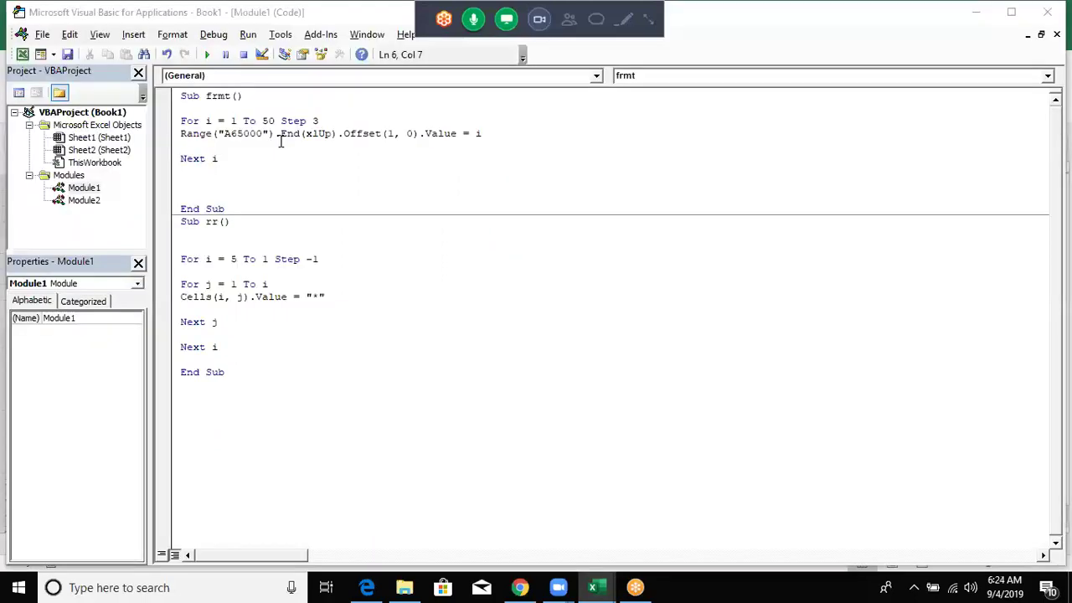
left_click(265, 150)
left_click(313, 120)
type("-")
key("BackSpace")
left_click(232, 120)
key("shift+Right")
- Bring Book1's worksheet forward, drag the asterisk triangle picture toward column L, and delete it
left_click(593, 587)
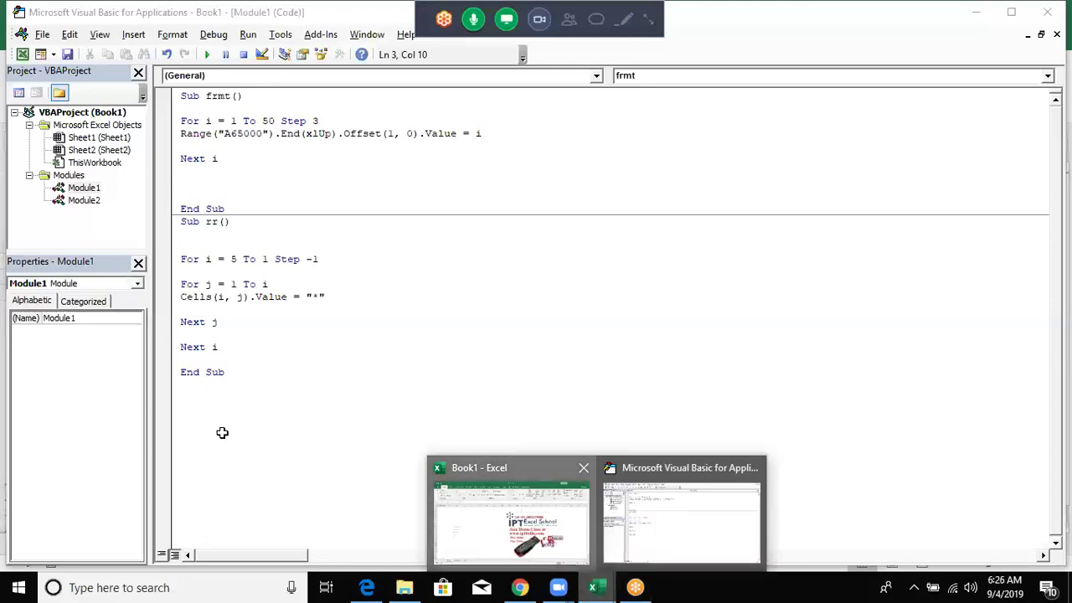
key("alt+F11")
left_click(295, 307)
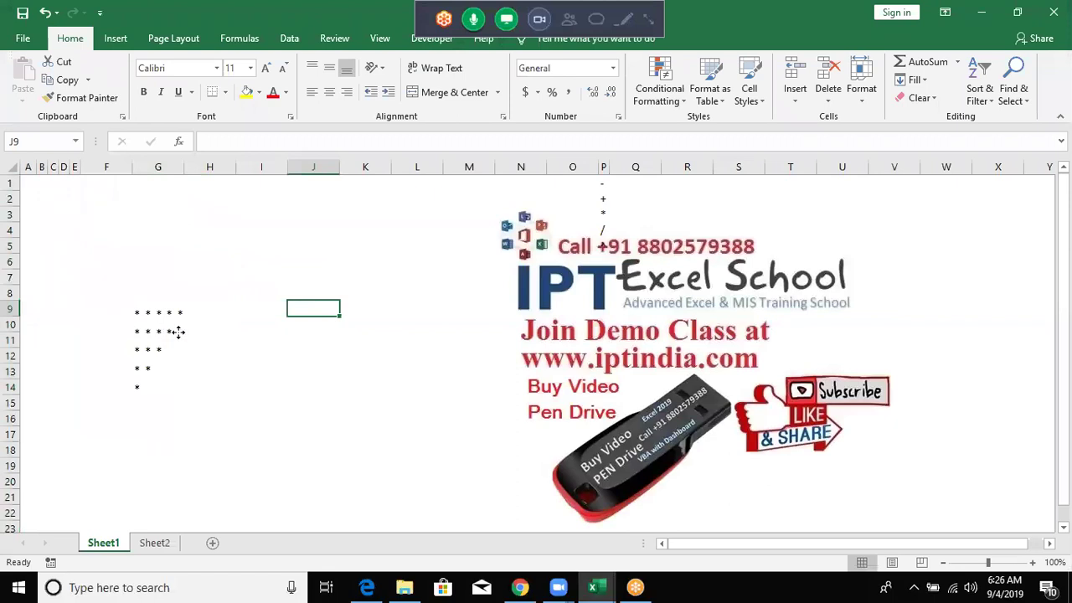
left_click_drag(177, 332, 424, 311)
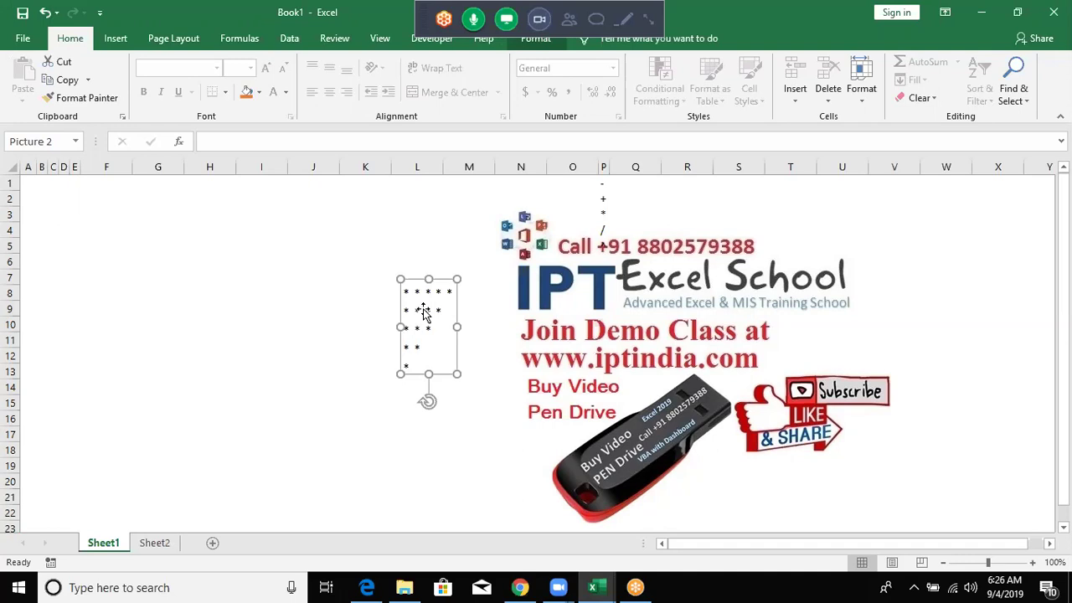
key("Delete")
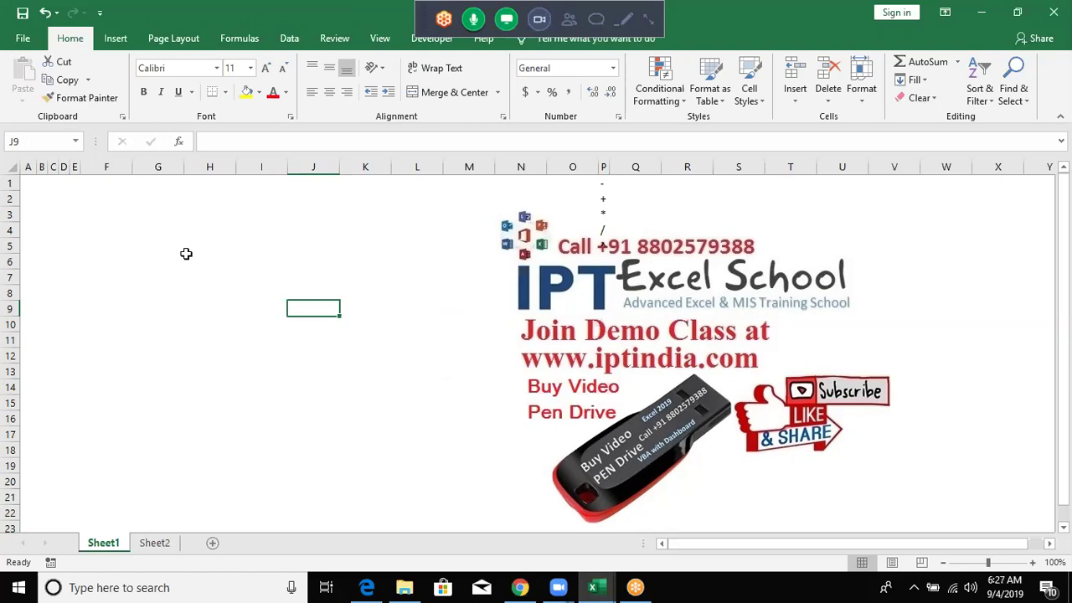
left_click(156, 241)
left_click(51, 184)
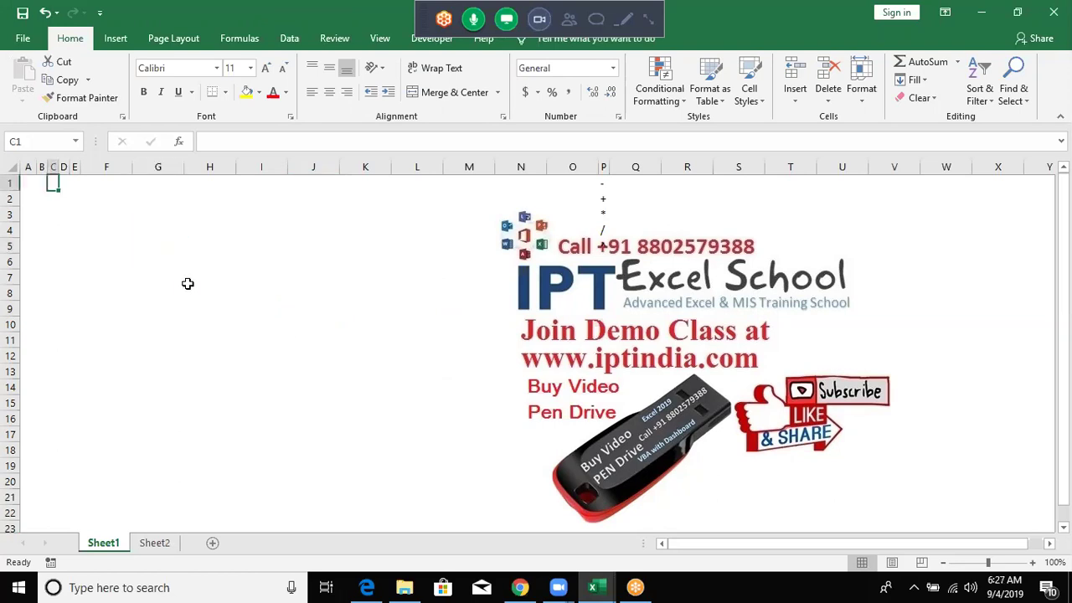
key("alt+F11")
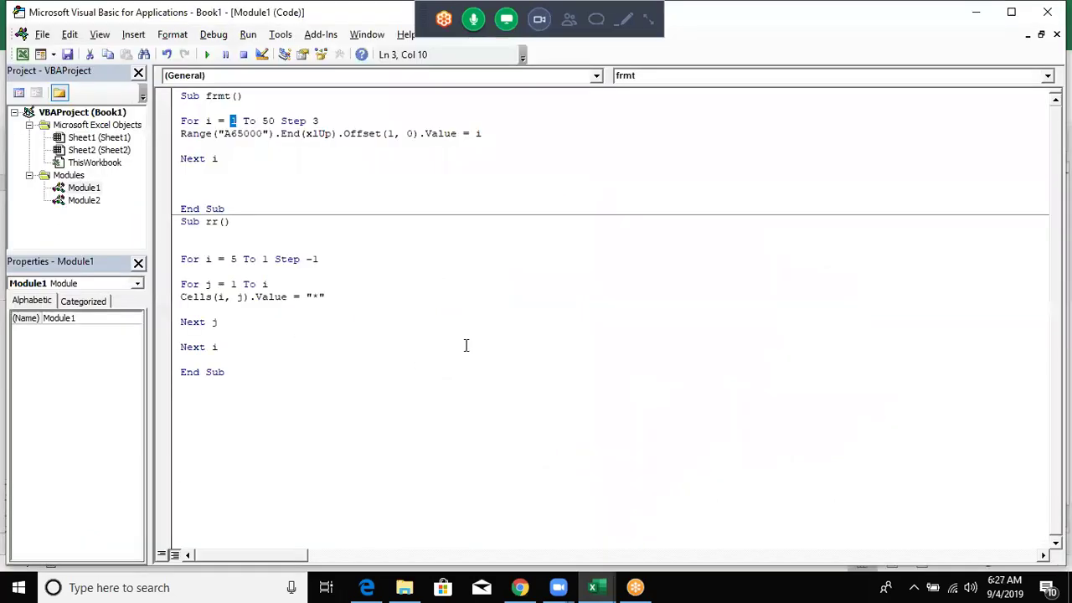
left_click(310, 359)
left_click(319, 398)
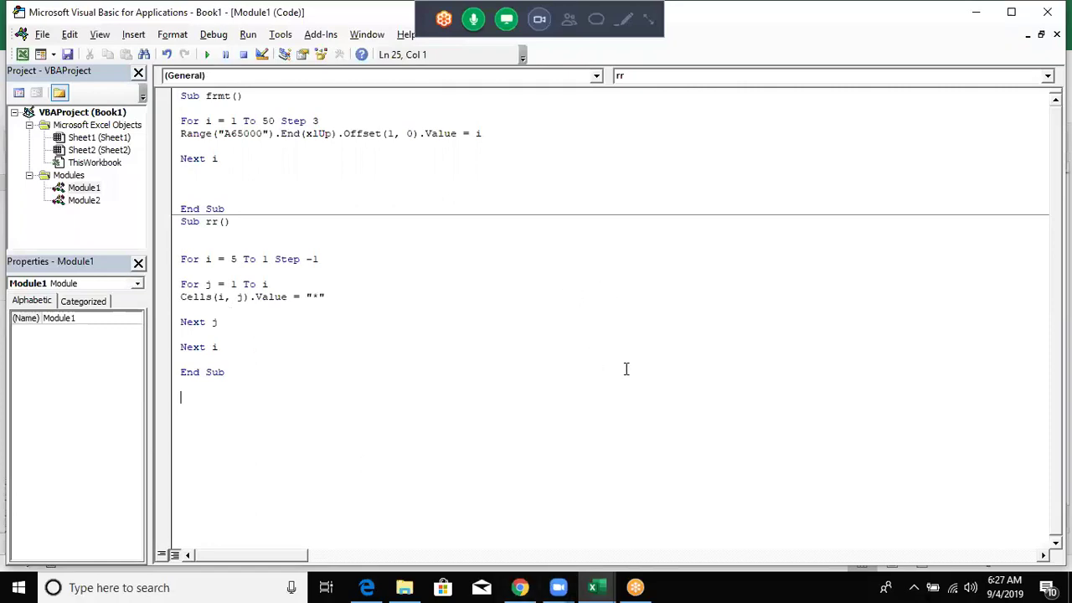
left_click(200, 416)
left_click(596, 587)
left_click(536, 528)
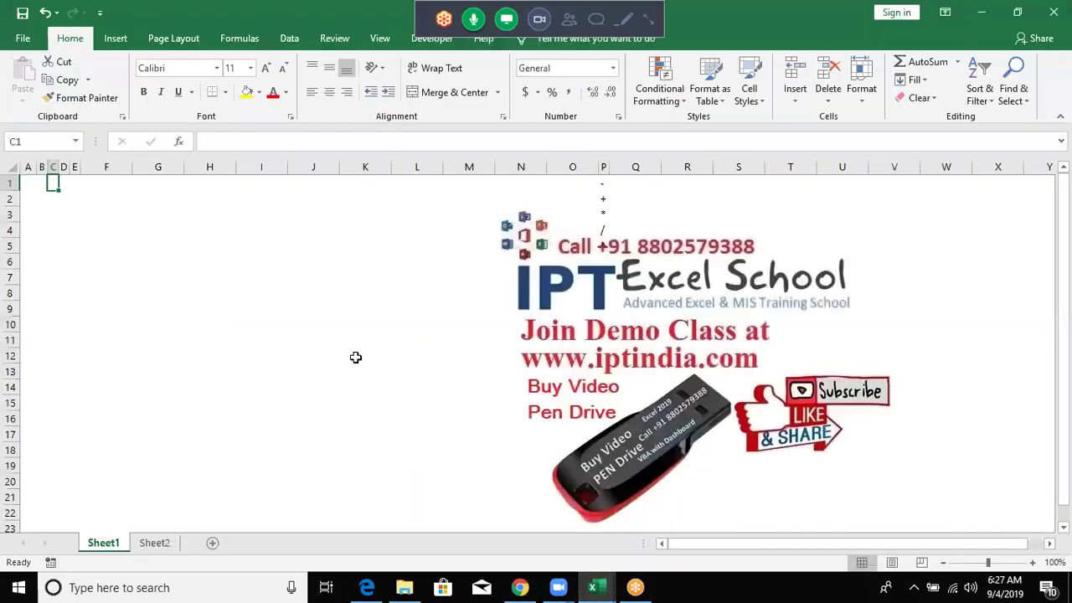
- Open the Data workbook and show its Data sheet
left_click(22, 37)
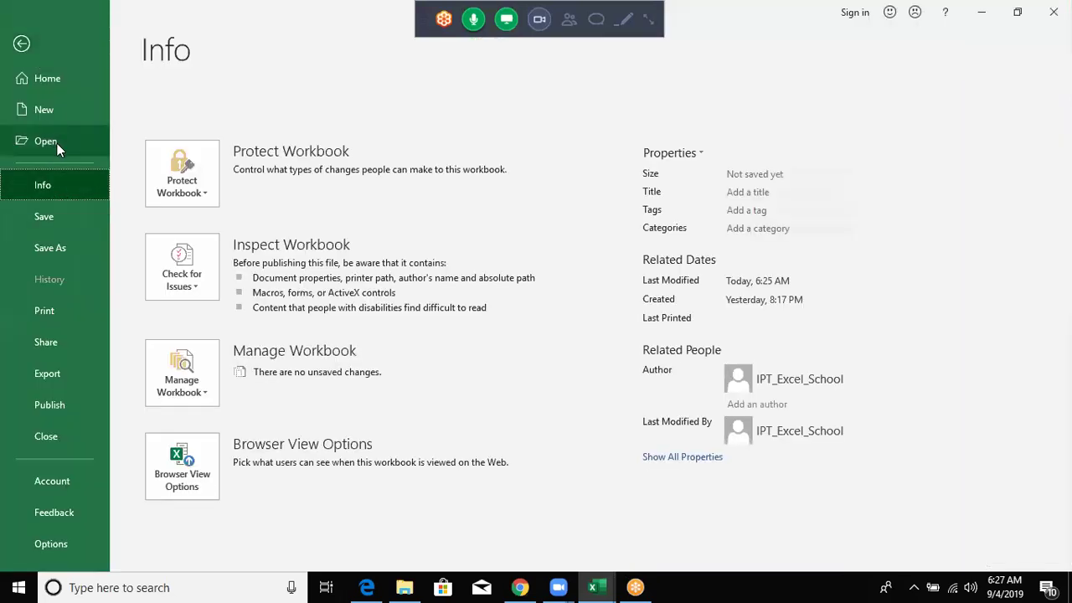
left_click(61, 142)
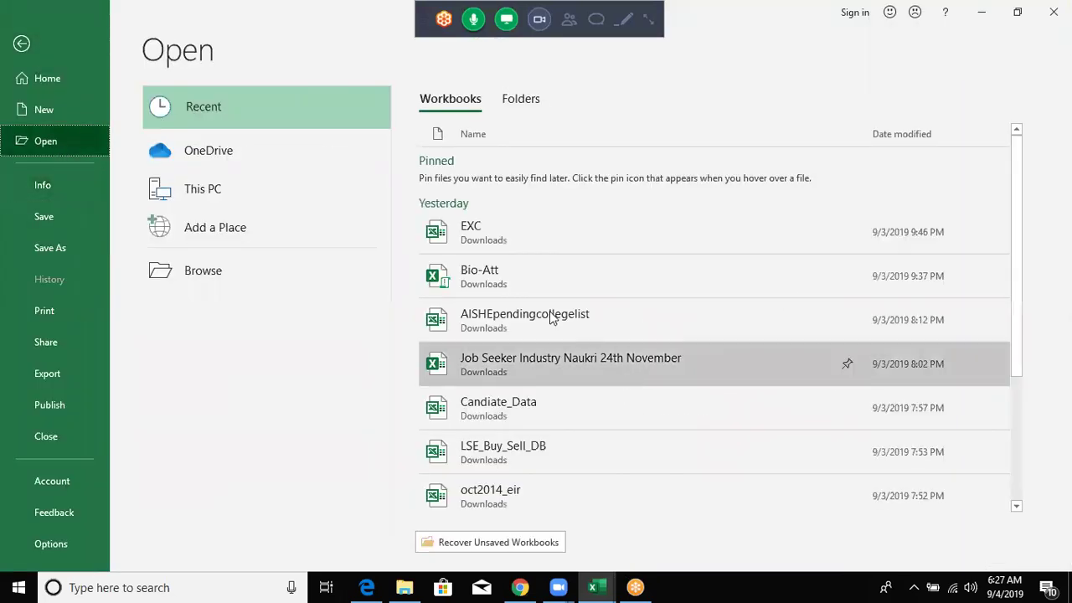
scroll(586, 376, "down", 3)
left_click(613, 439)
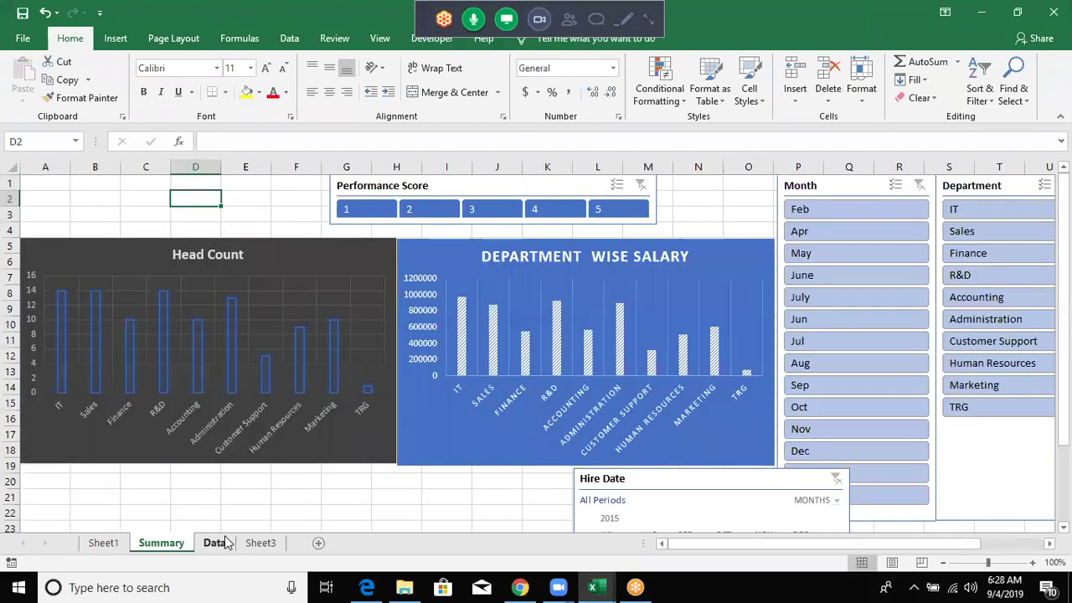
left_click(219, 542)
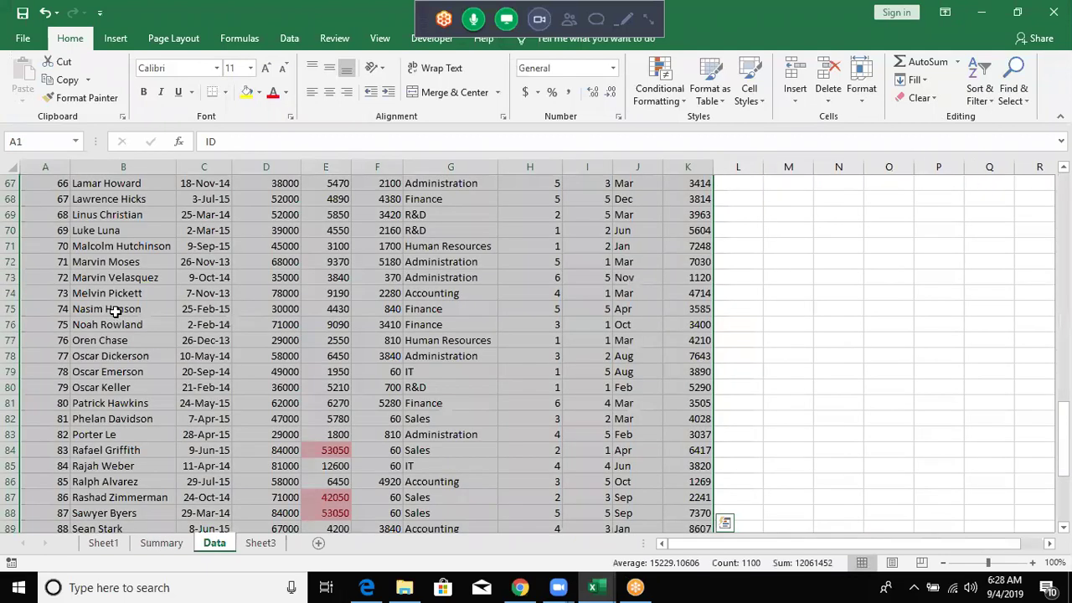
- Browse the employee table's ID and Full Name headers, then switch to the other workbook's Sheet1
key("ctrl+Home")
key("Right")
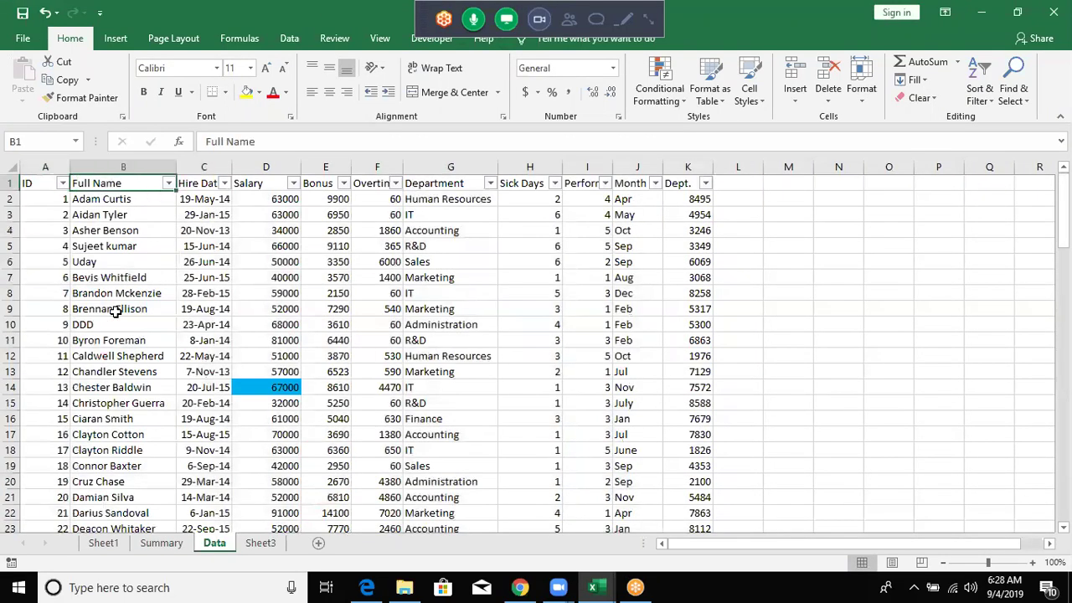
key("Down")
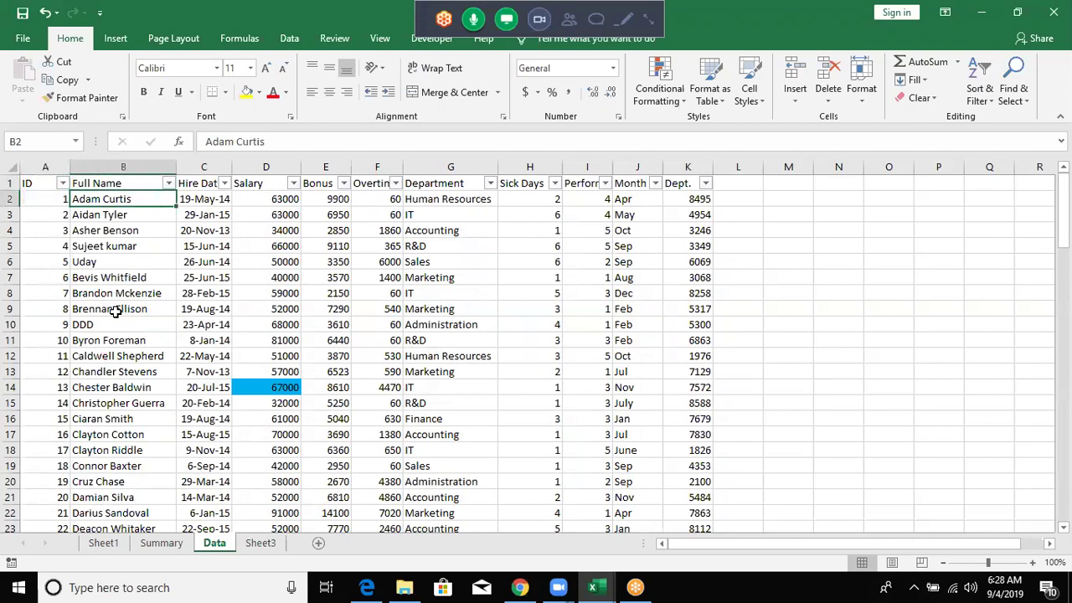
key("Left")
key("Up")
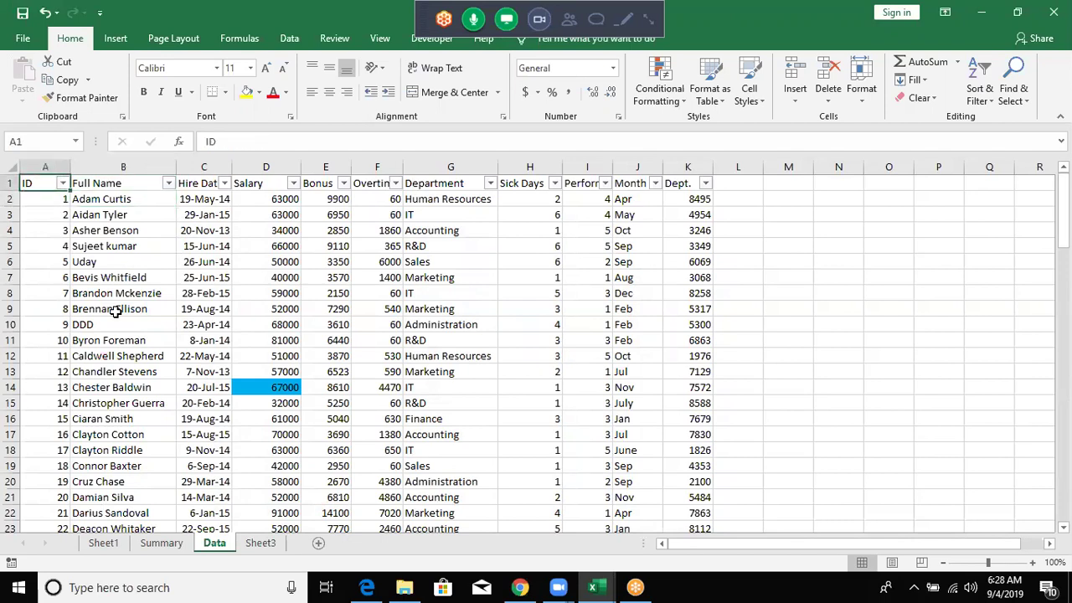
key("Right")
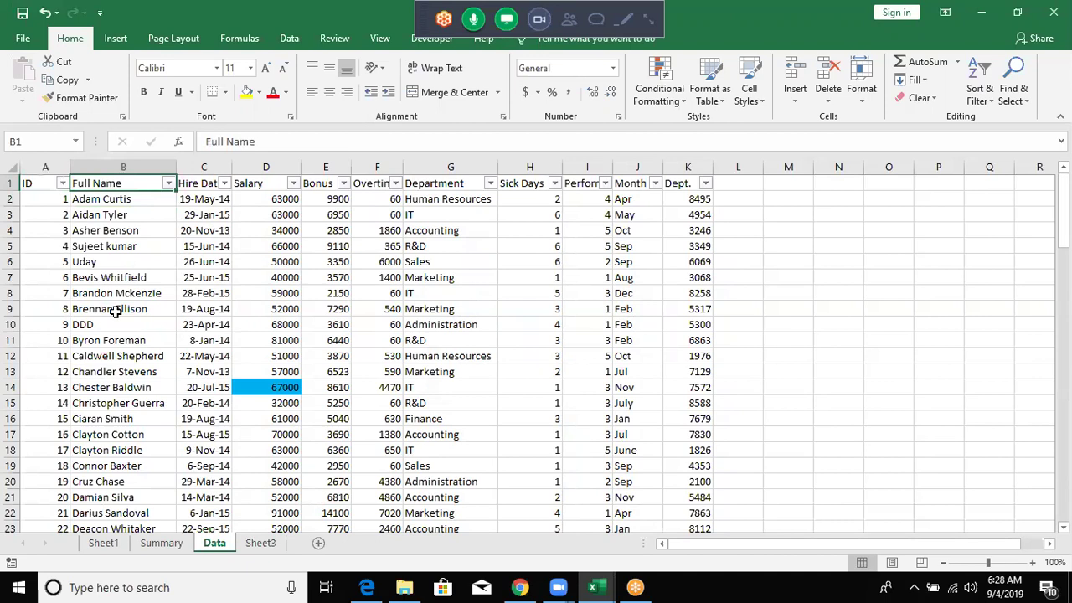
key("ctrl+Tab")
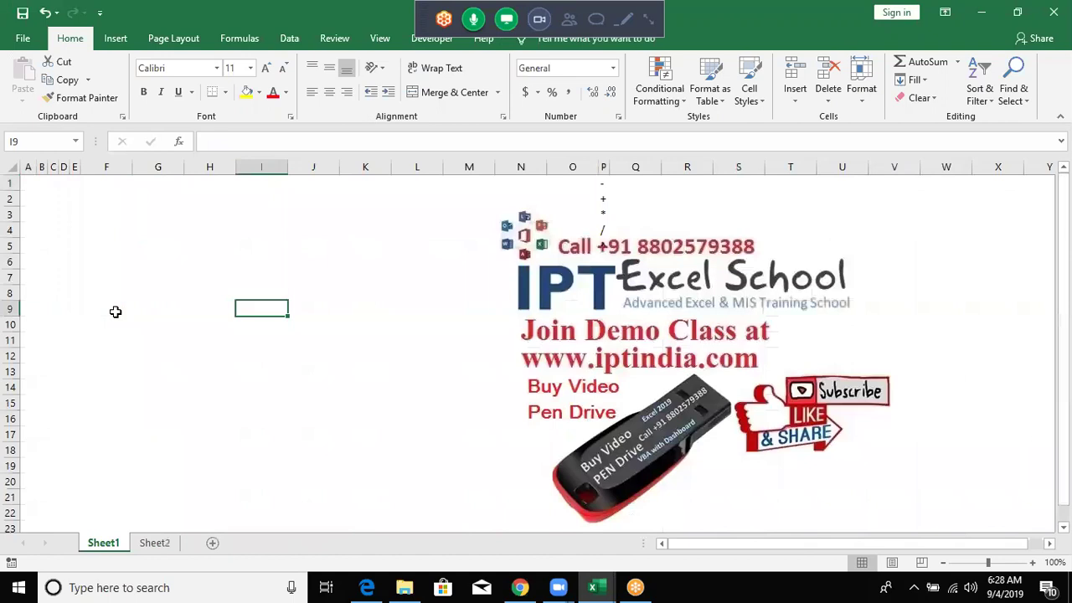
- Enter 50 in F6 and =VLOOKUP(F6,[Data.xlsm]Data!$A:$B,2,0) in G6
key("Home")
key("Up")
key("Up")
key("Up")
key("Right")
key("Right")
key("Right")
key("Right")
key("Right")
type("50")
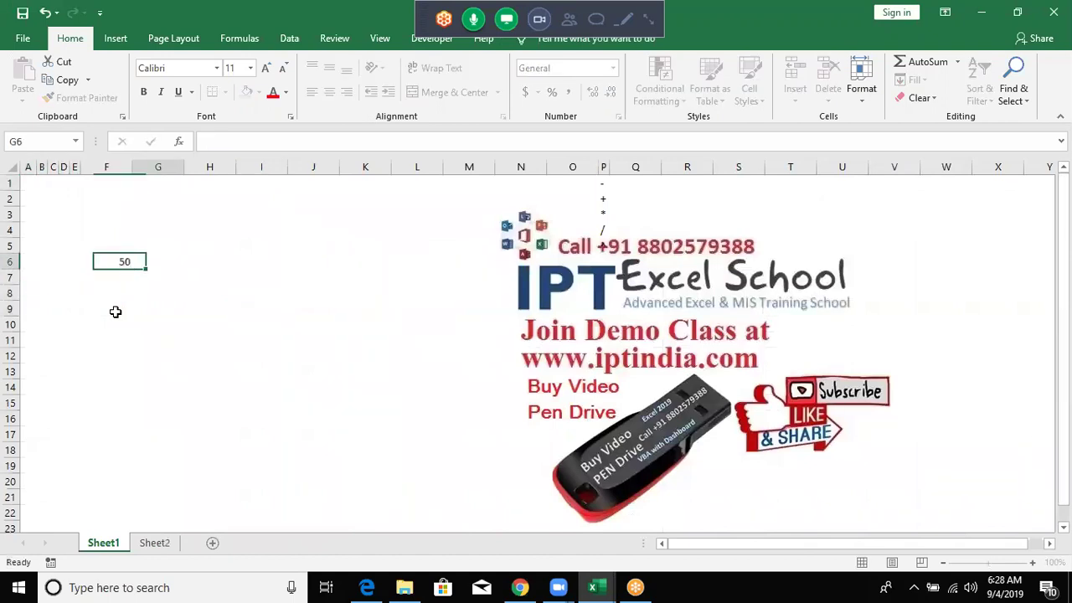
key("Right")
type("=v")
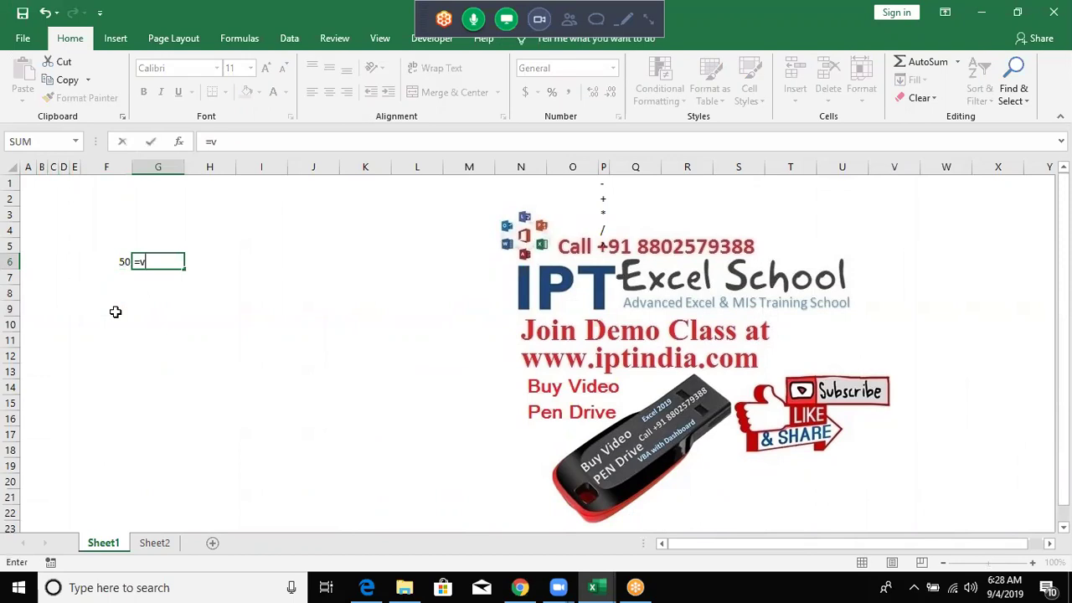
type("lookup(")
key("Left")
type(",")
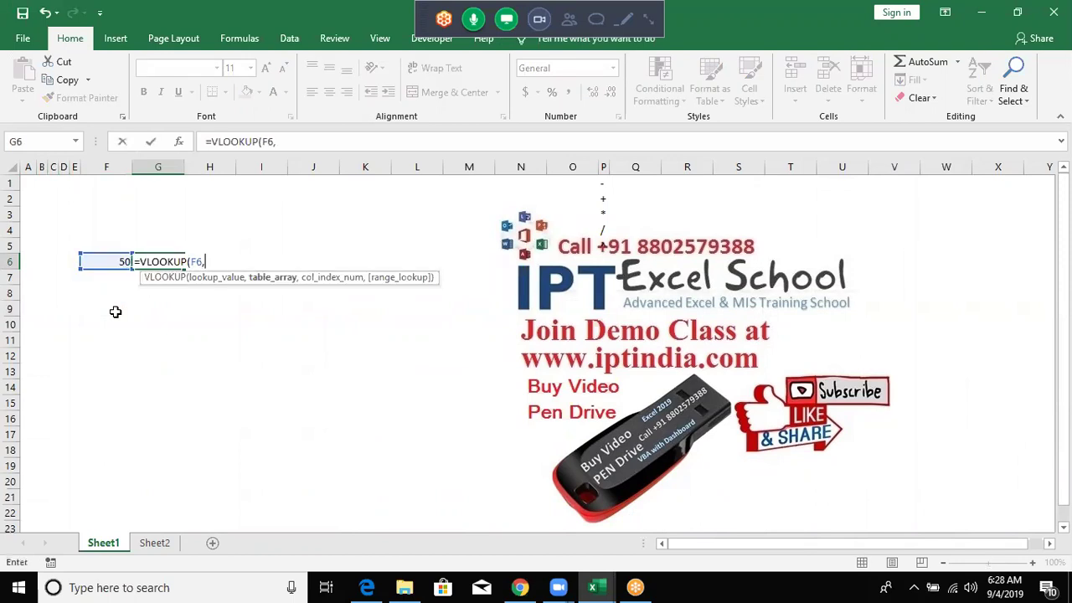
key("ctrl+Tab")
left_click_drag(58, 161, 127, 180)
type(",")
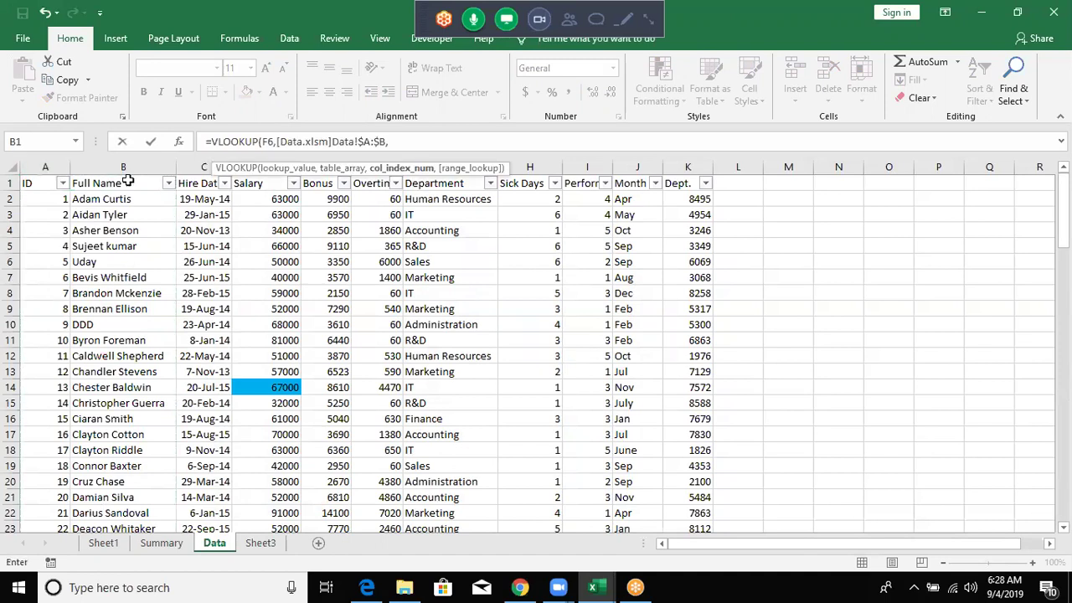
type("2,0")
key("Return")
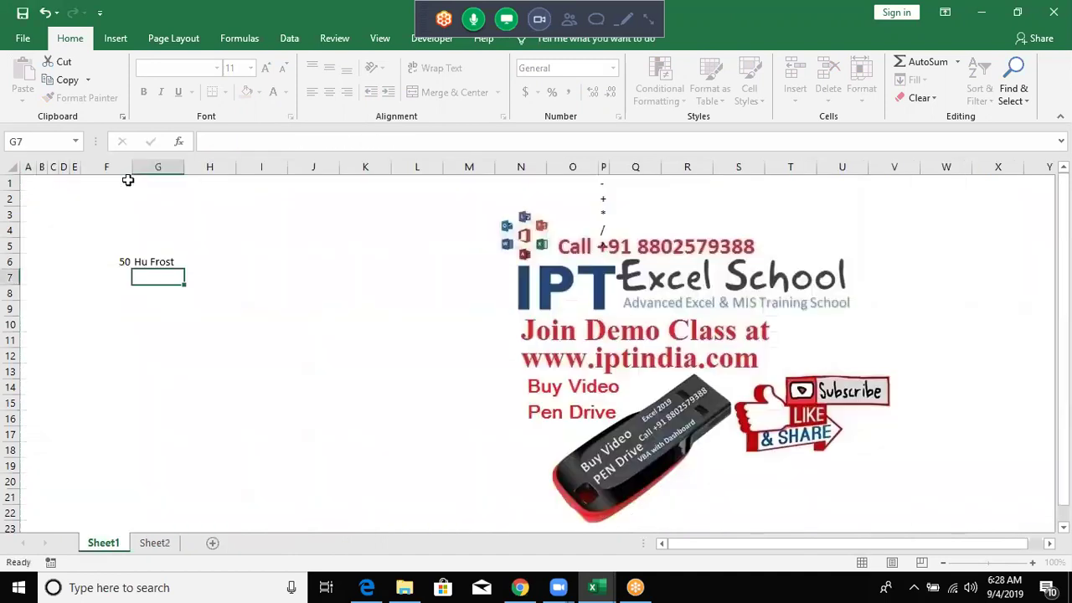
- Move the VLOOKUP formula from G6 up into G4
key("Up")
key("Up")
key("Down")
key("Down")
key("Down")
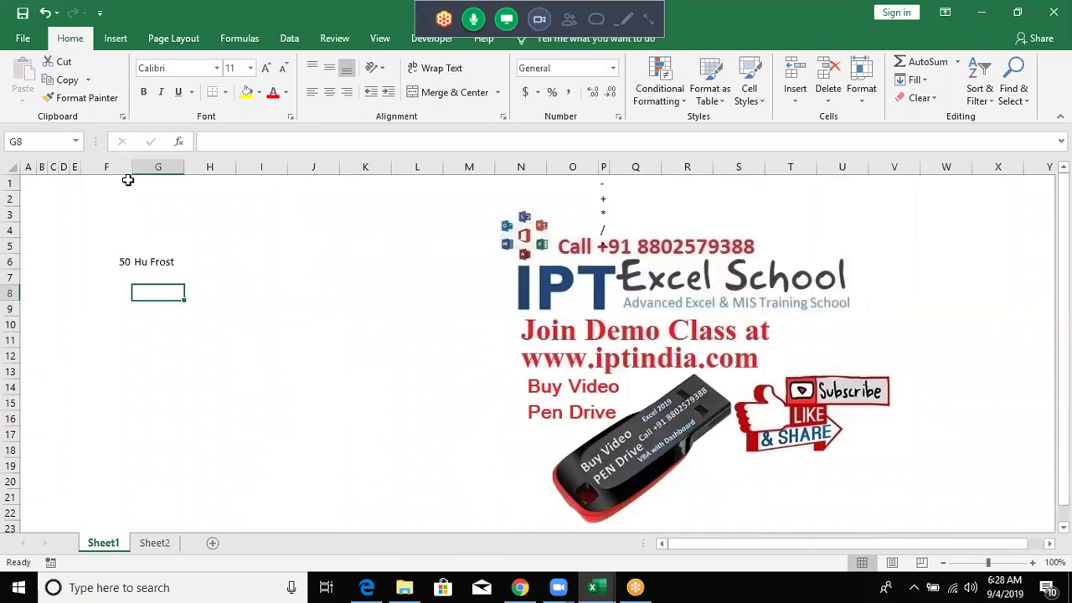
key("Right")
key("Right")
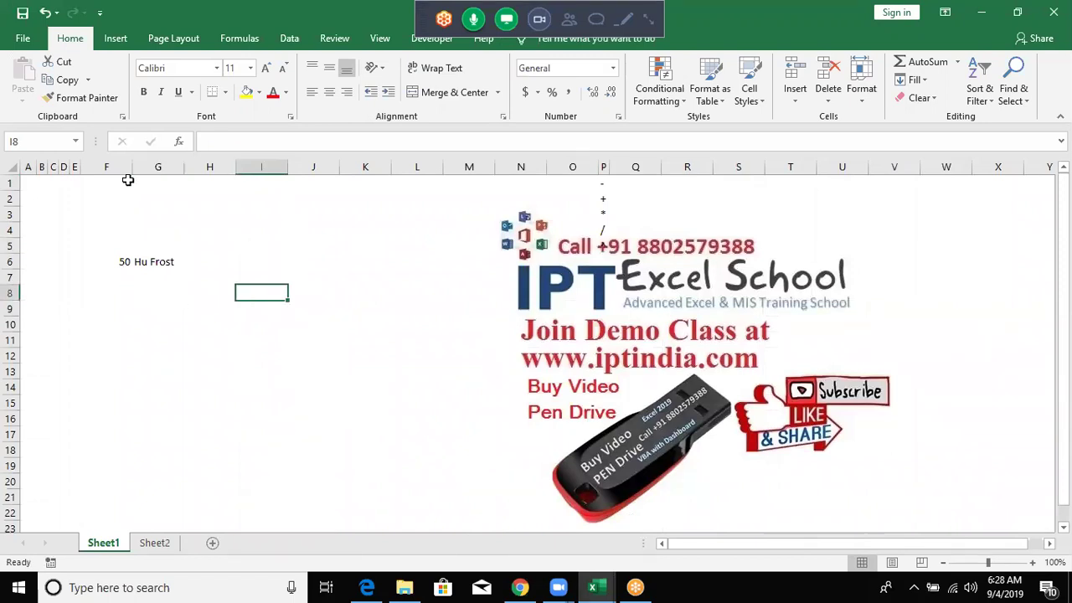
key("F2")
type("4")
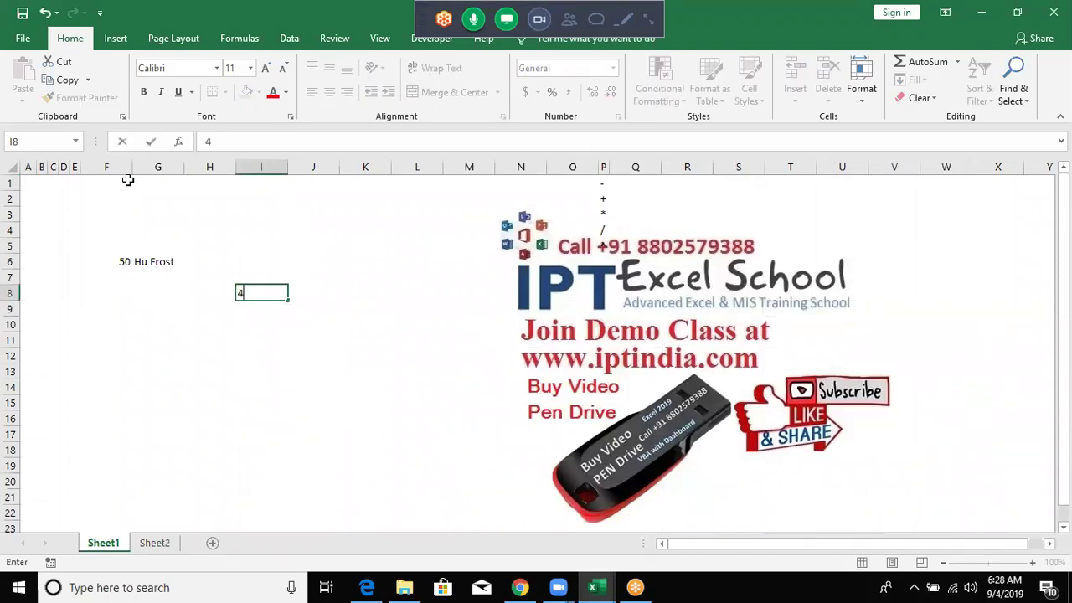
key("Escape")
key("Up")
key("Up")
key("Left")
key("Left")
key("Left")
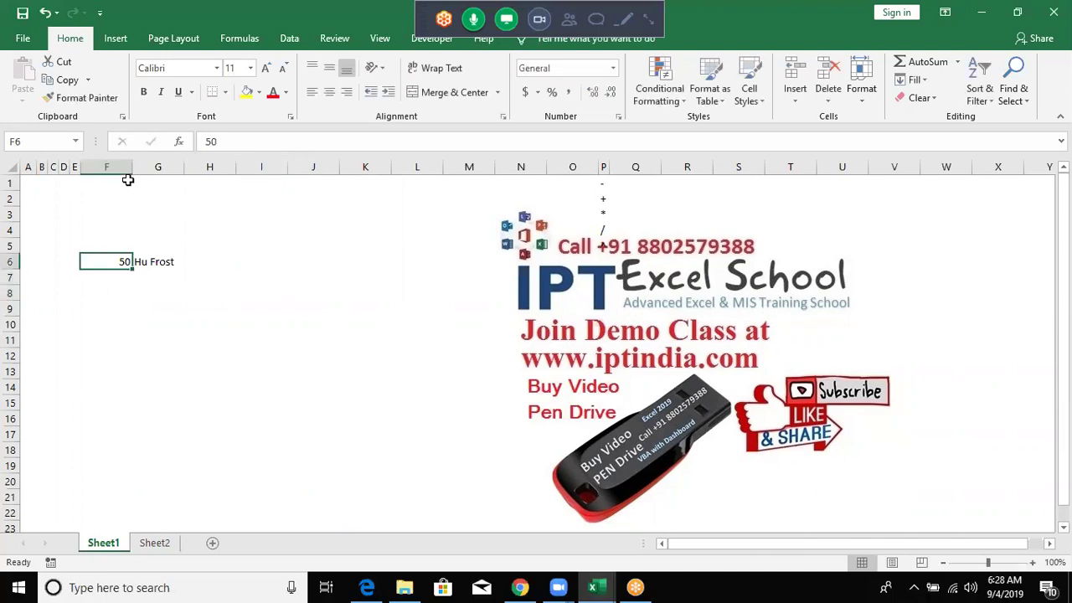
key("Right")
key("ctrl+c")
key("Up")
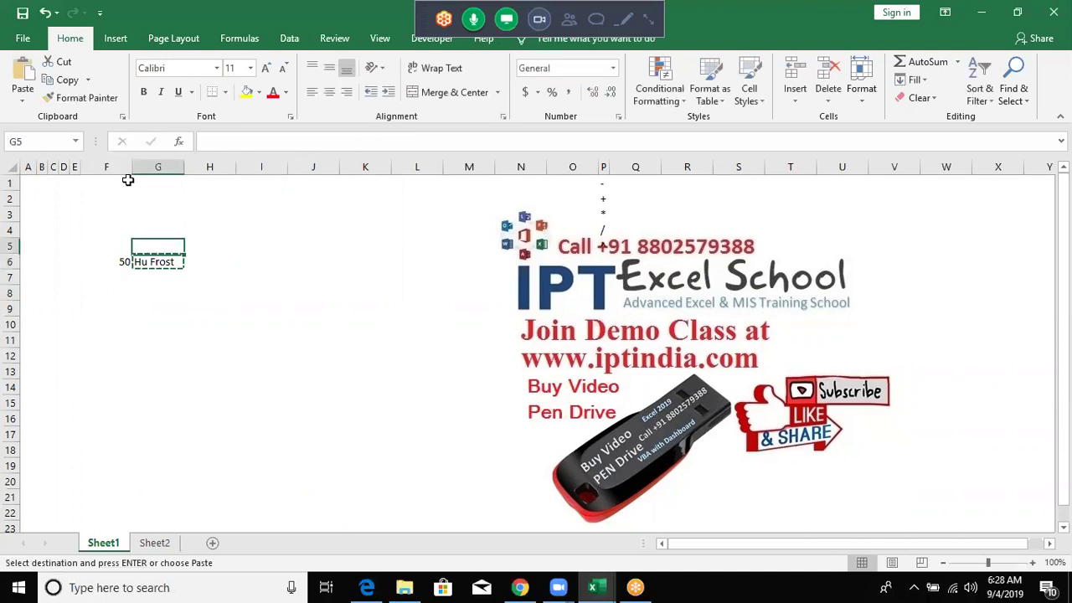
key("Up")
key("ctrl+v")
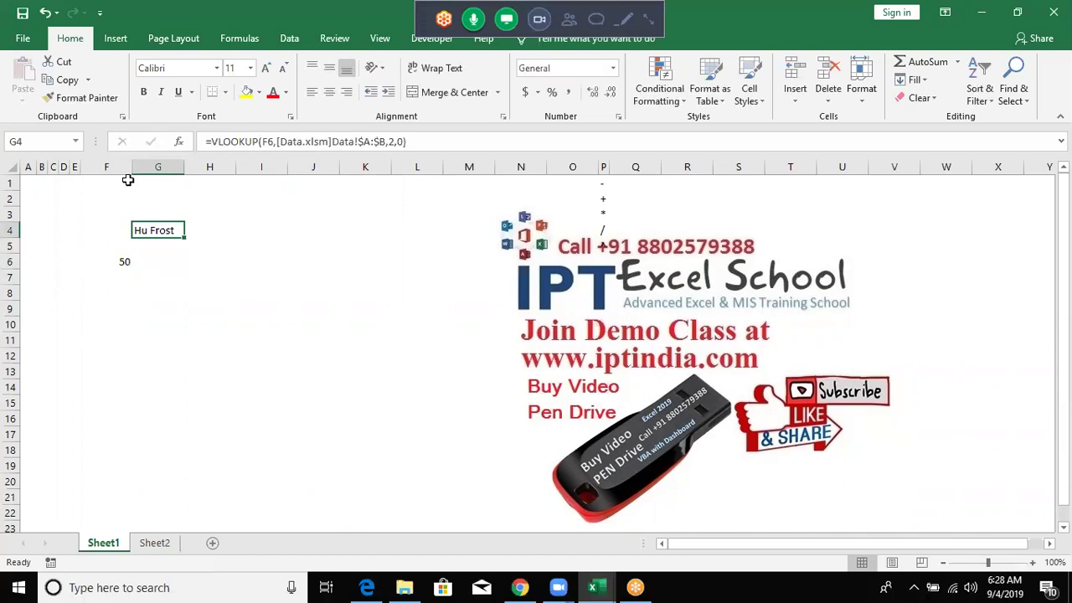
- Start an =VL(F6) formula in G6, then discard it unfinished
key("Down")
key("Down")
key("F2")
type("=vl")
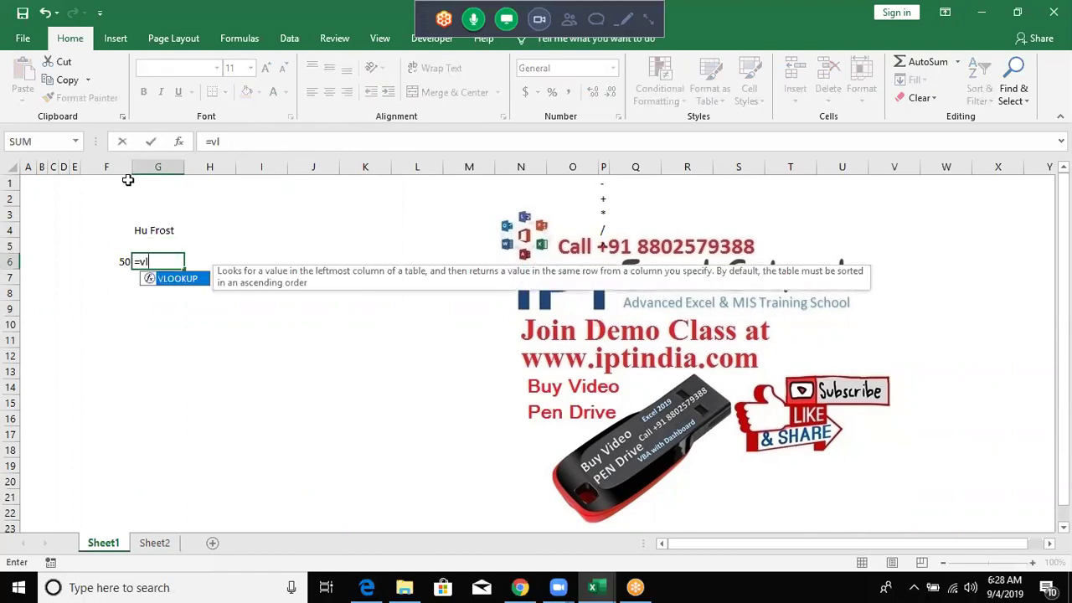
type("(")
key("Left")
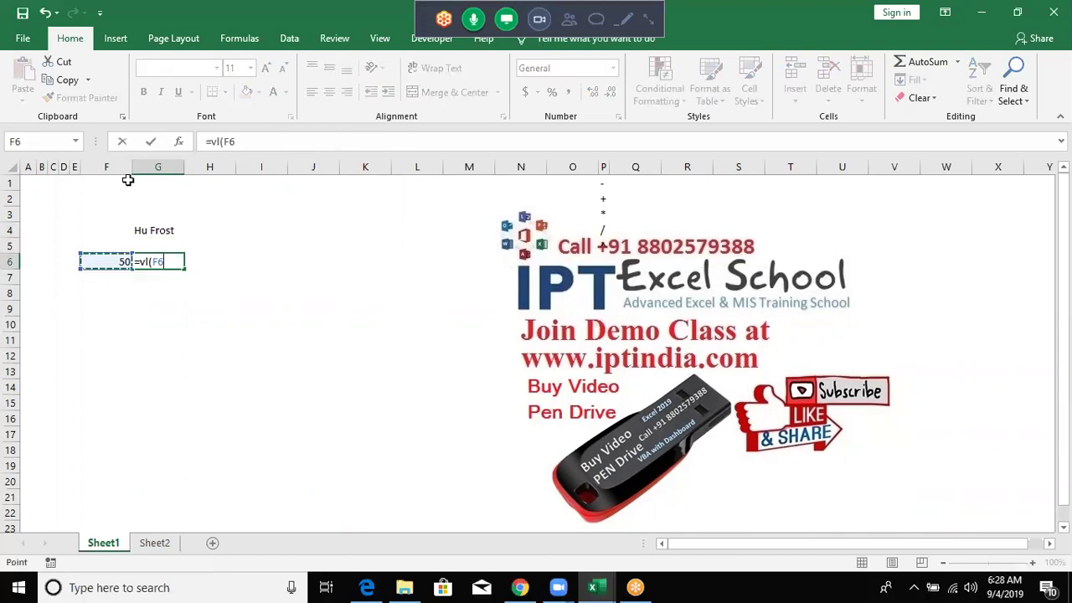
type(")")
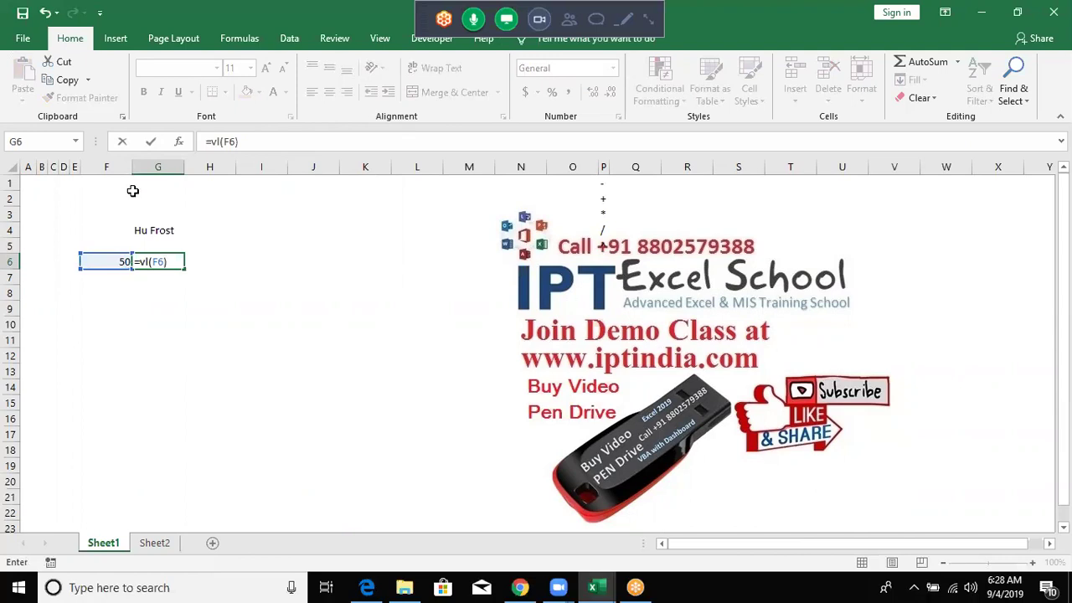
key("Escape")
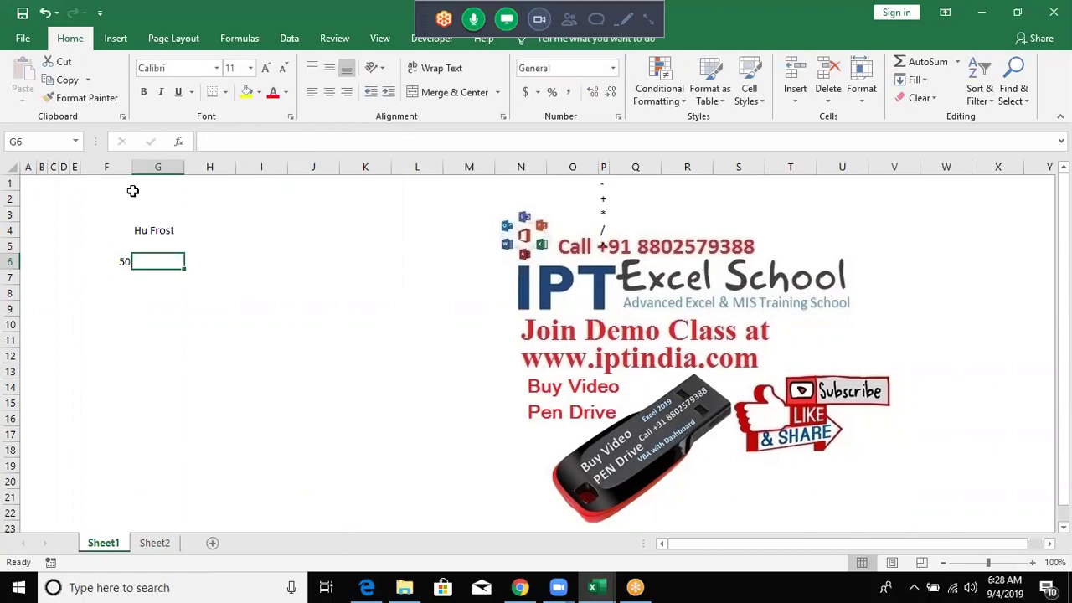
- Review the arguments of G4's VLOOKUP formula, leaving it unchanged
key("Up")
key("Up")
key("F2")
key("Left")
key("Left")
key("Left")
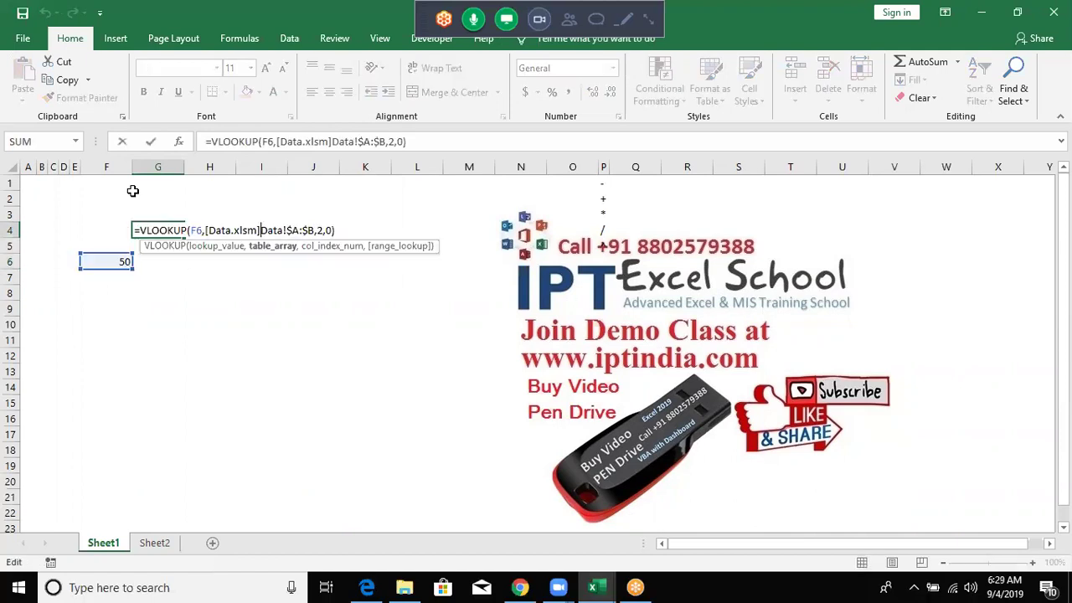
key("Left")
key("Left")
key("Left")
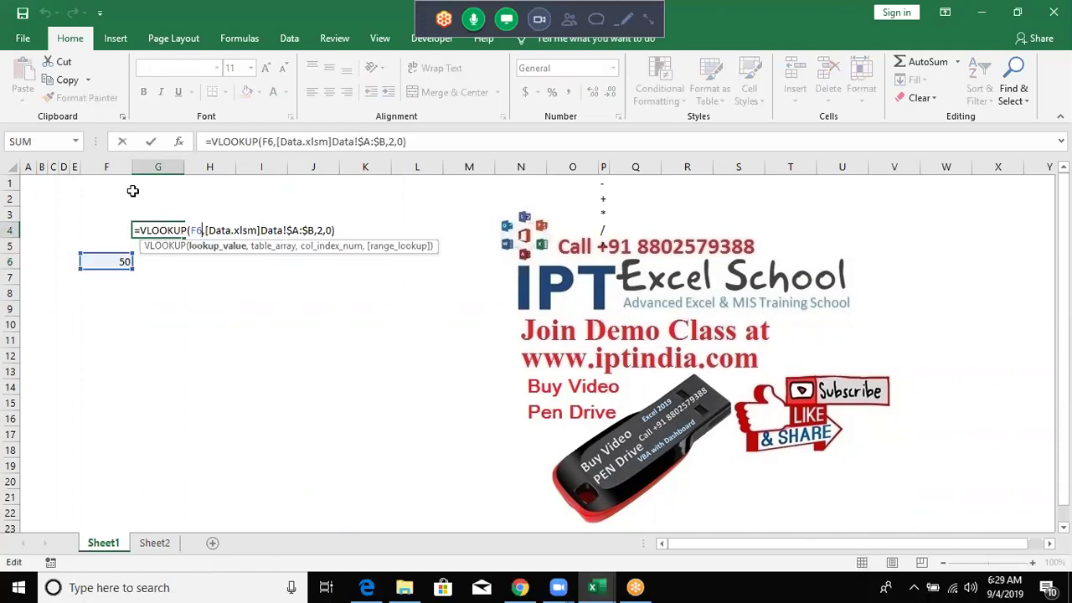
key("Right")
key("shift+Right")
key("shift+Right")
key("shift+Right")
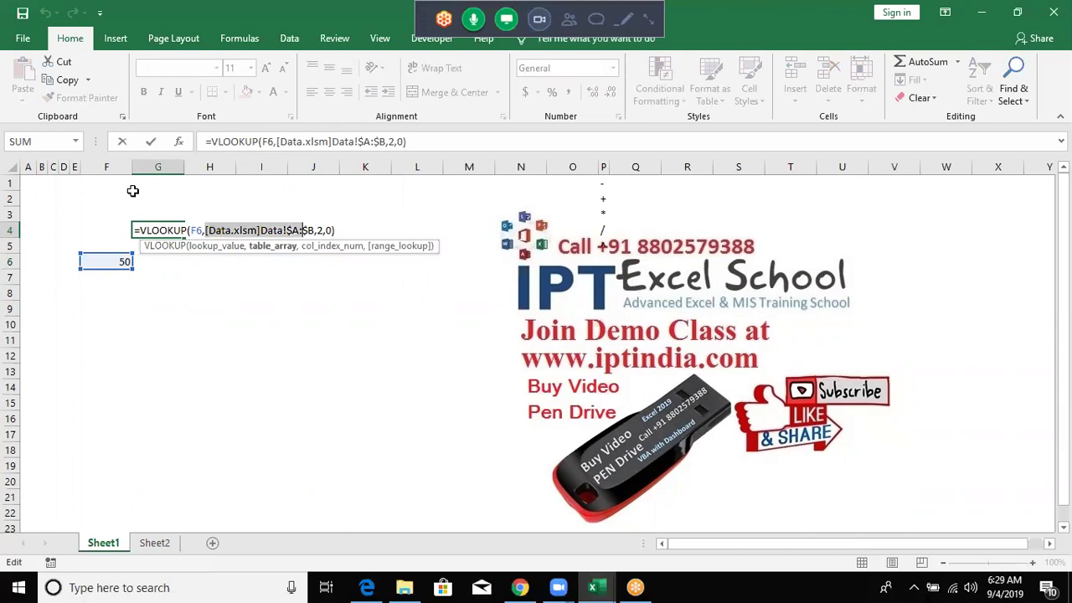
key("shift+Right")
key("shift+Right")
key("shift+Right")
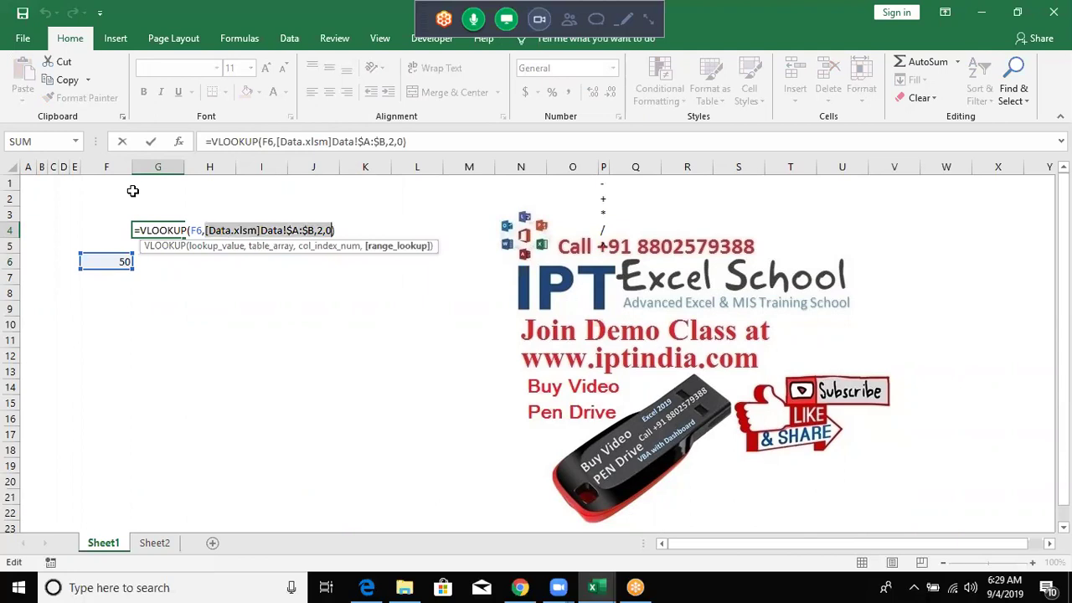
key("shift+Left")
key("ctrl+Return")
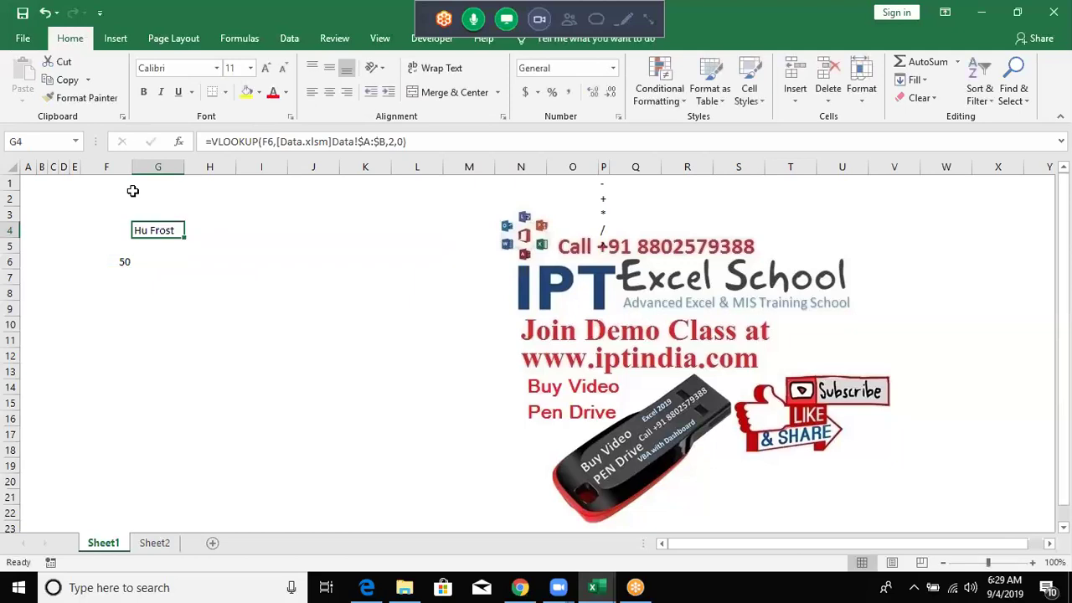
- Switch to the Data workbook and back, then bring up the Data tab tools
key("Down")
key("Down")
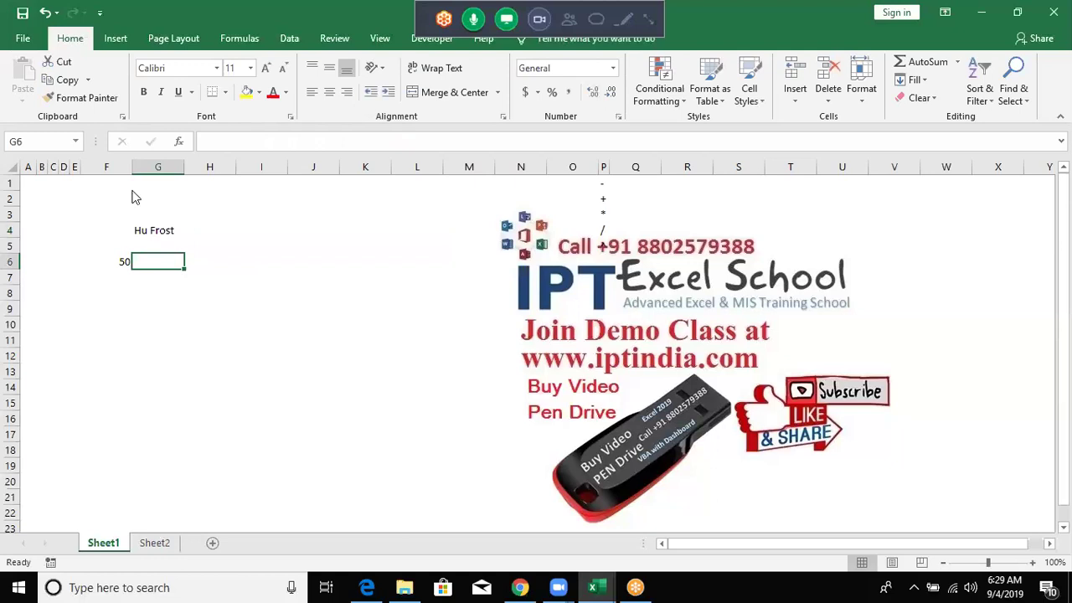
key("ctrl+Tab")
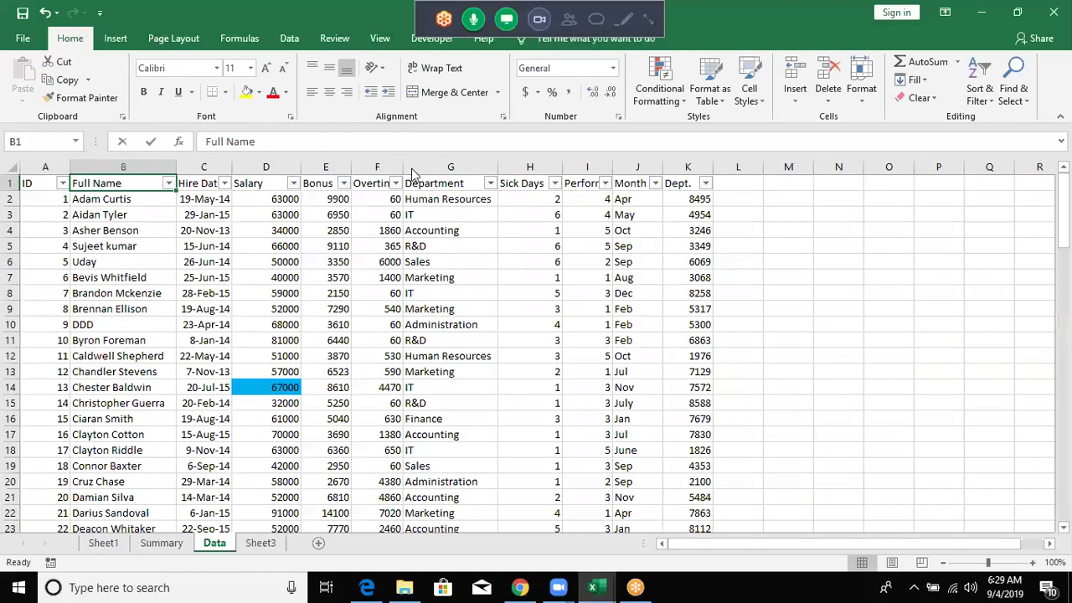
key("ctrl+Tab")
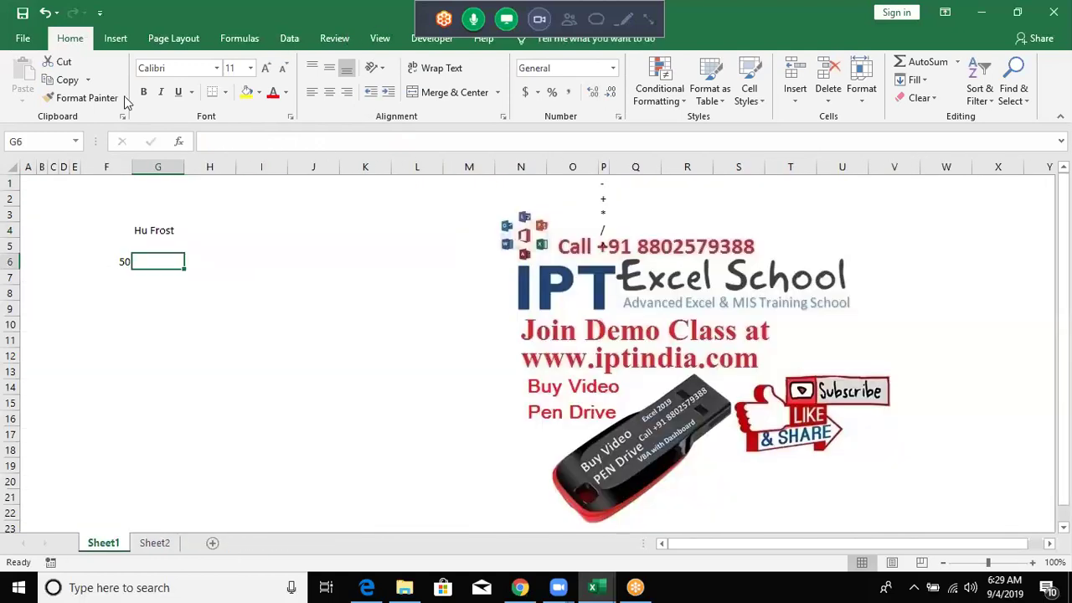
key("alt+a")
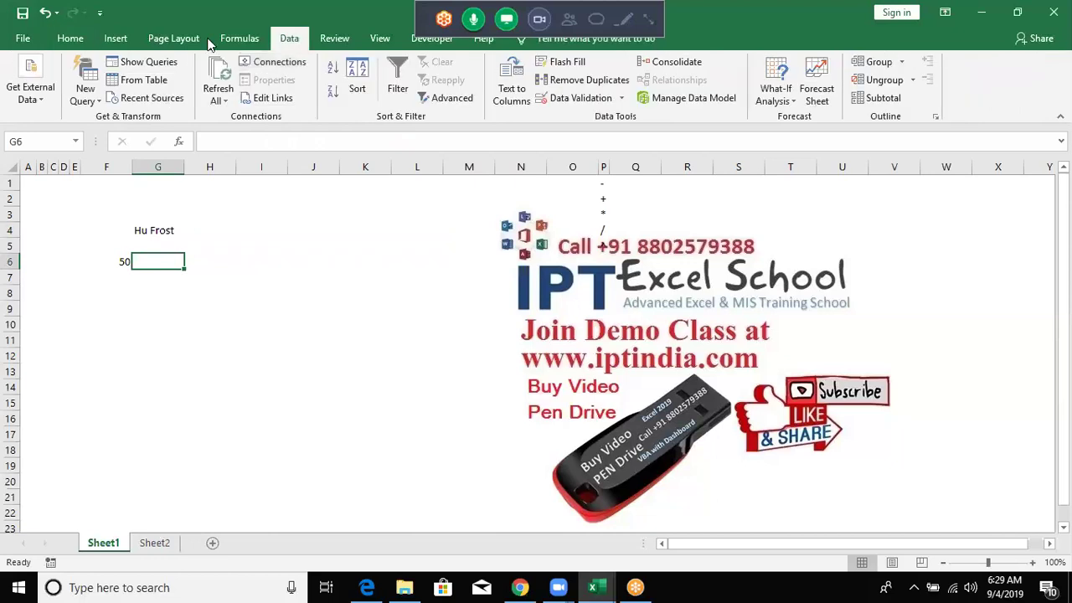
- Open the VBA editor from the Developer tab and show Book1's Module1 code
left_click(433, 43)
left_click(21, 100)
scroll(259, 479, "up", 1)
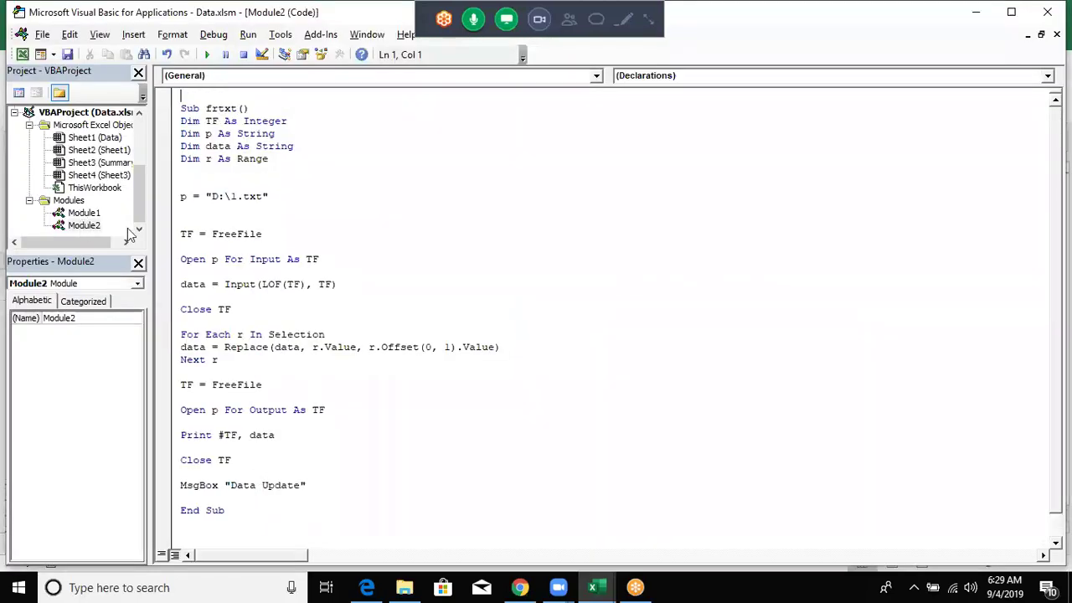
left_click(84, 212)
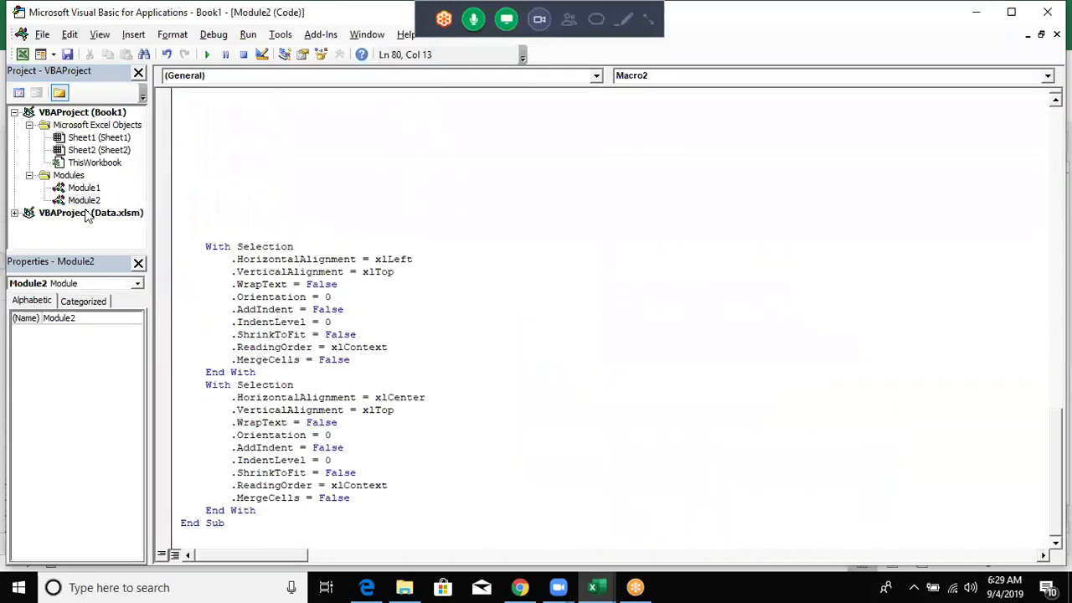
double_click(83, 189)
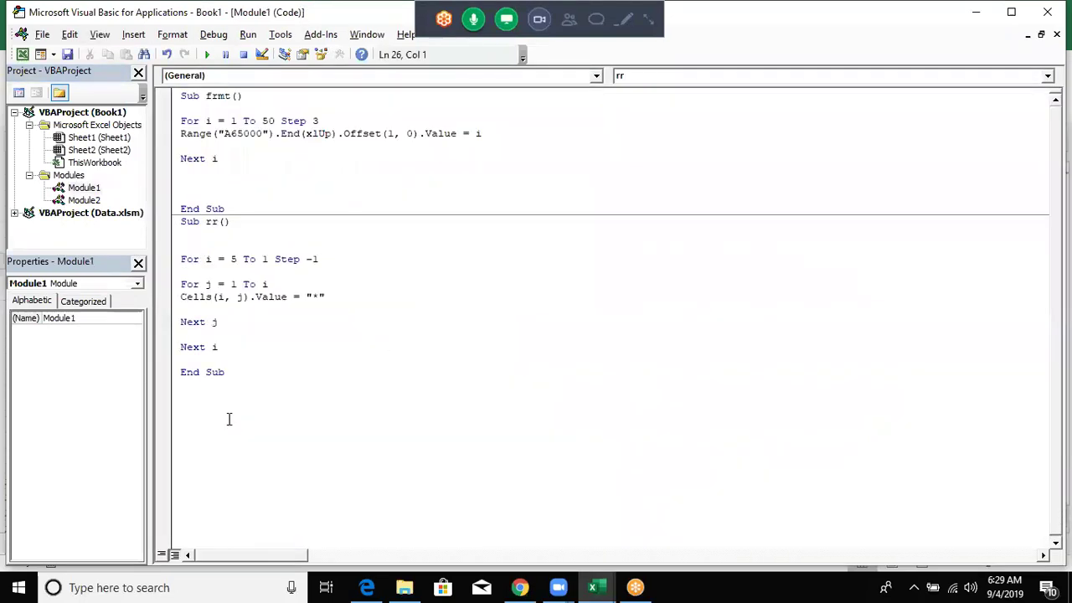
- Add an empty Function VL(n As Variant) block with blank body lines below rr
type("fun")
type("ction ")
type("VL(")
type("n as")
type(" v")
key("Down")
key("Down")
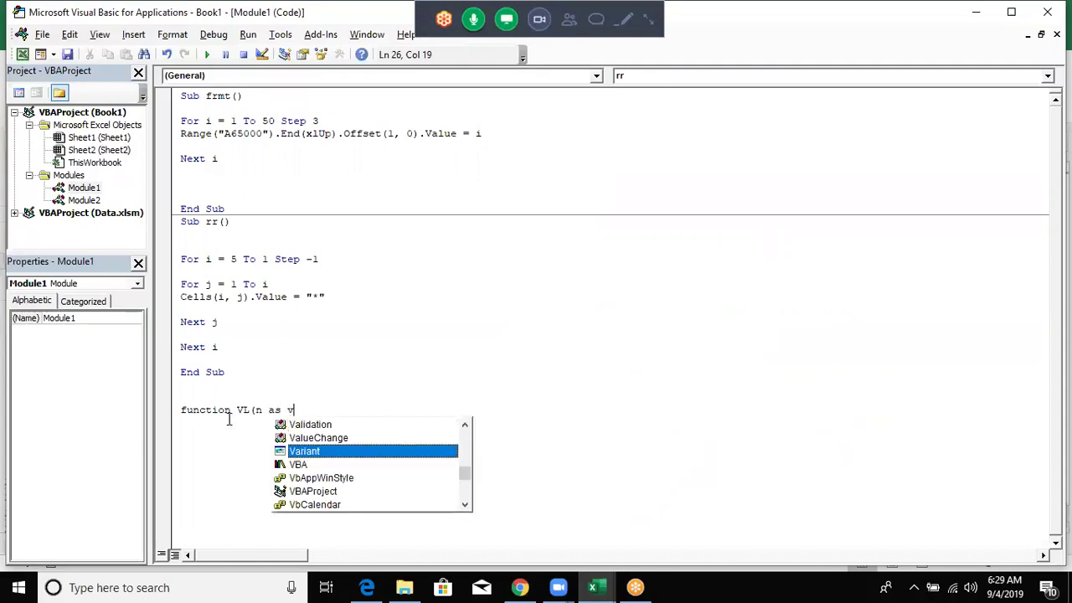
key("Tab")
key("Return")
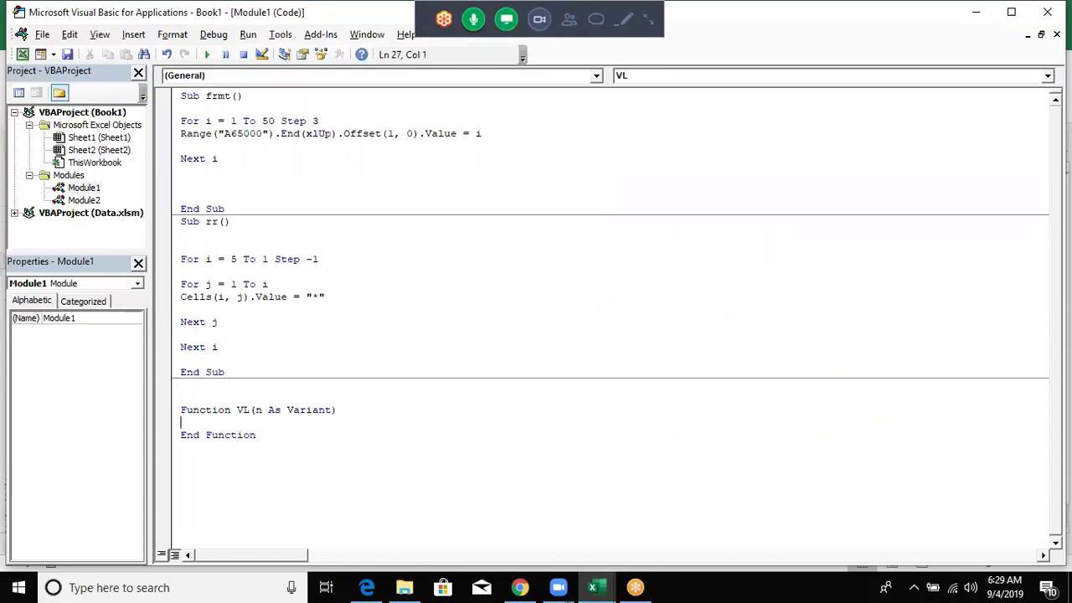
key("Return")
key("Return")
key("Return")
key("Return")
key("Up")
key("Up")
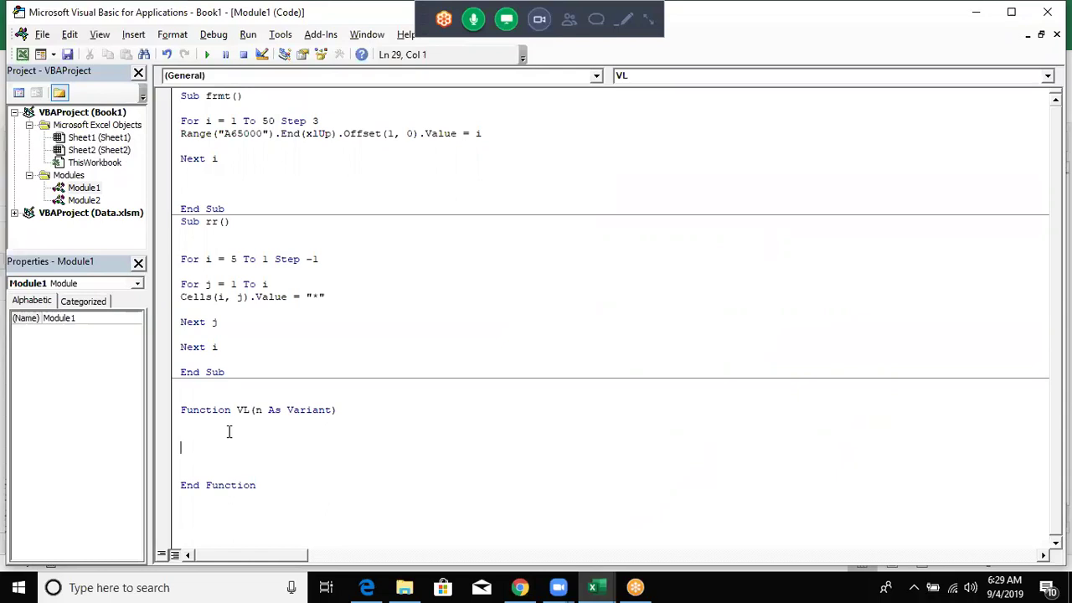
key("Up")
- Switch to the Data workbook and check its location on the File Info page
mouse_move(591, 587)
left_click(757, 515)
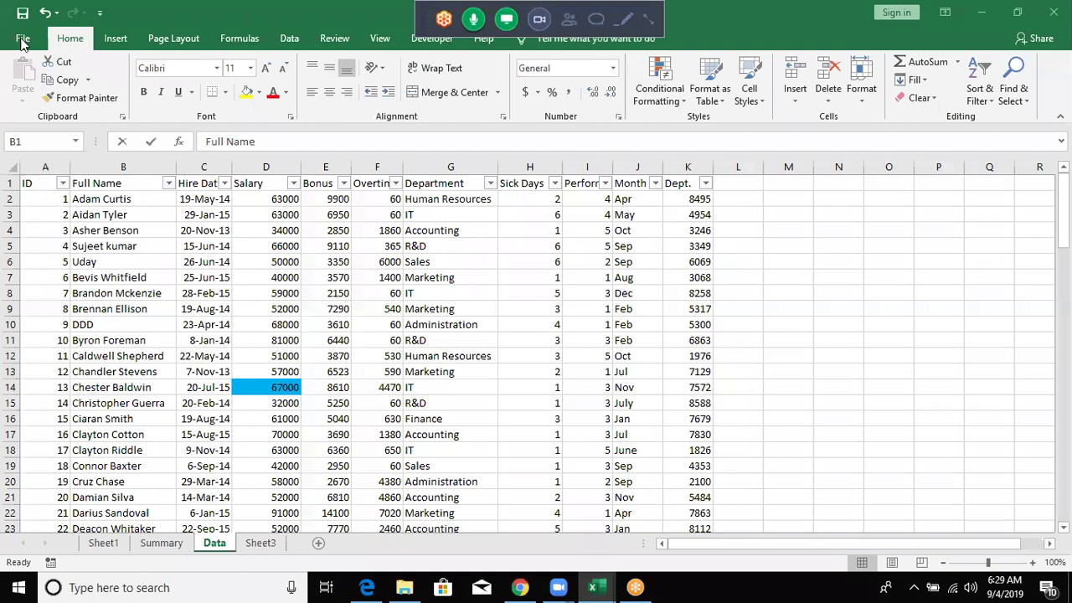
key("alt+f")
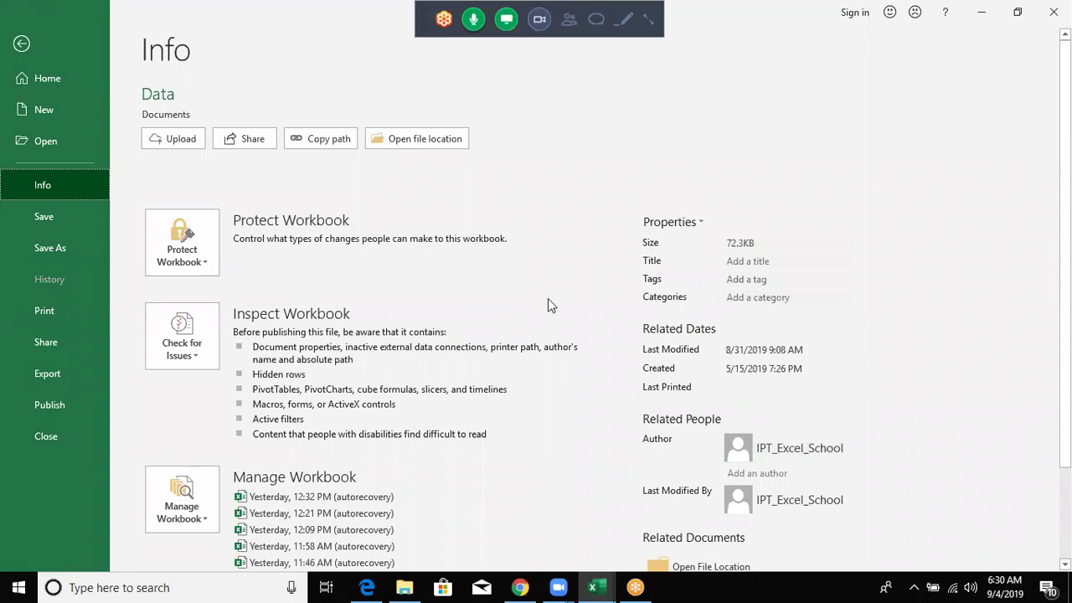
left_click(18, 44)
left_click(16, 42)
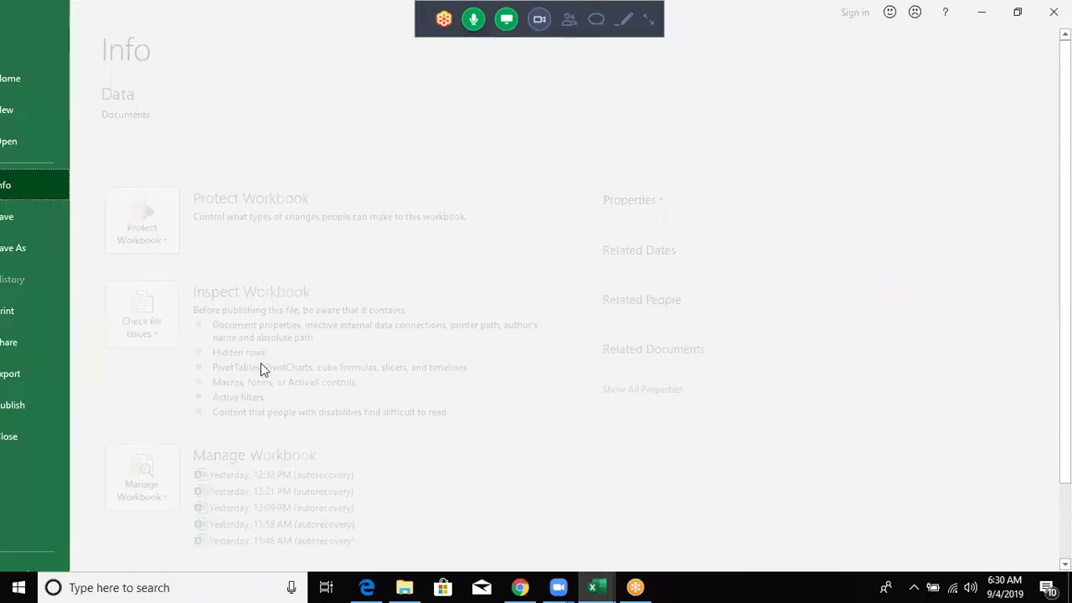
scroll(707, 515, "down", 3)
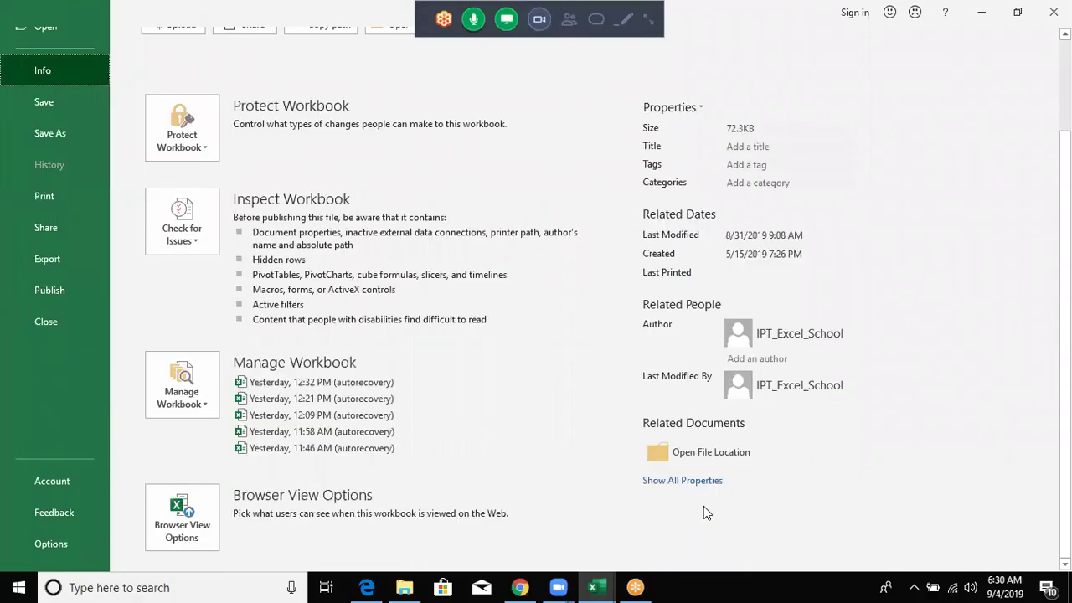
scroll(702, 412, "up", 3)
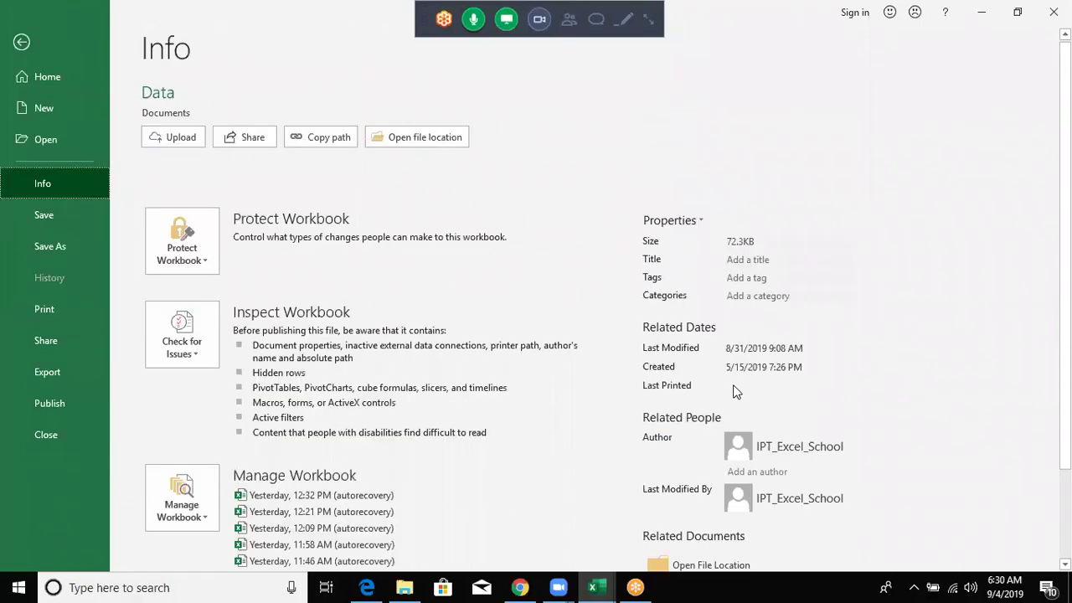
scroll(735, 391, "down", 3)
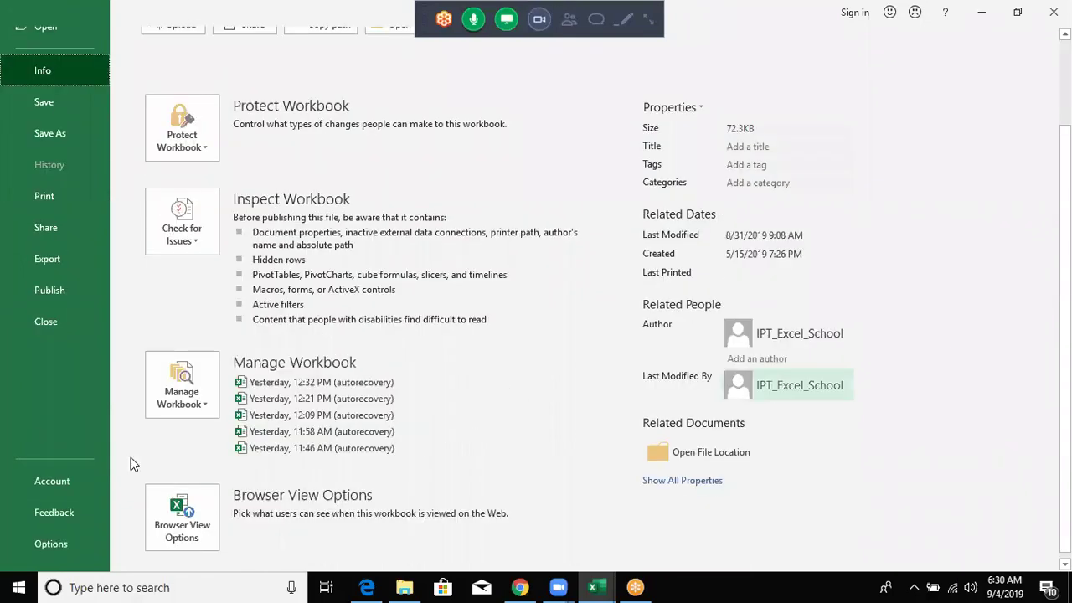
scroll(119, 268, "up", 3)
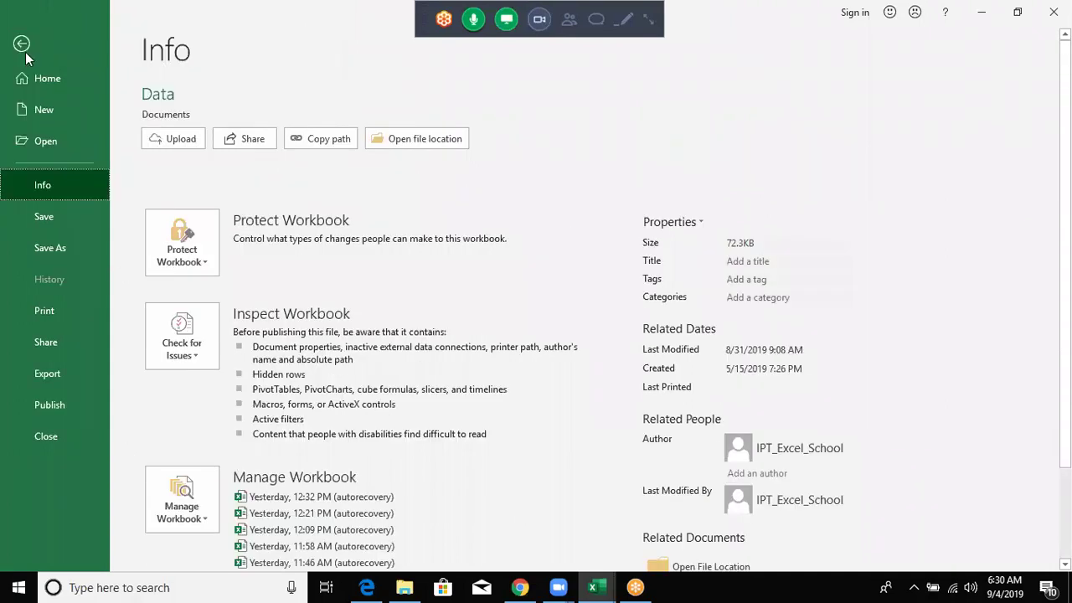
- Check Data.xlsm in the Recent workbooks list, then return to the worksheet
left_click(50, 153)
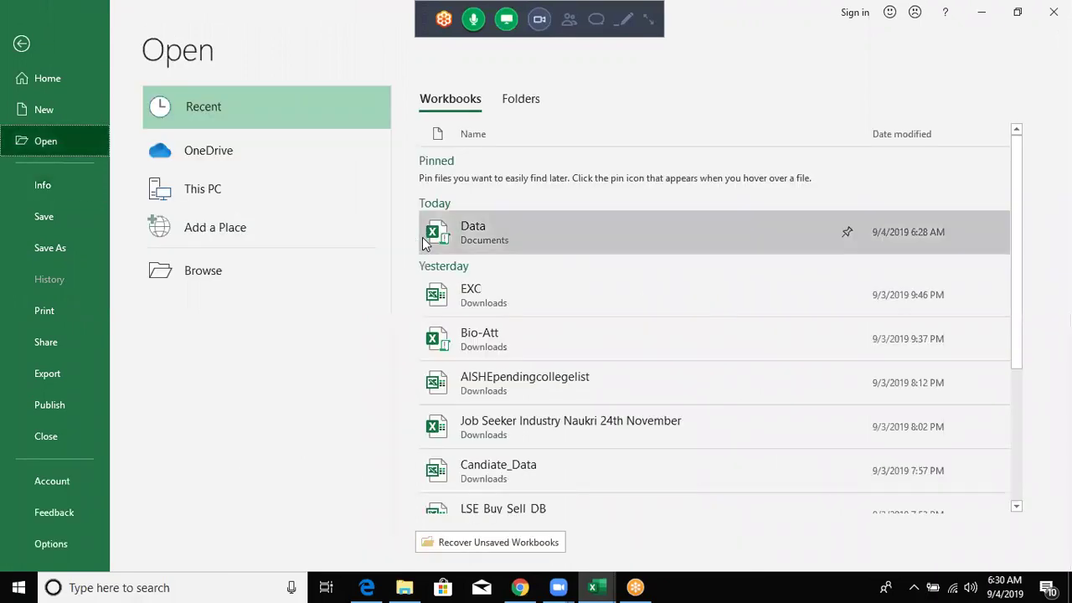
key("shift+F10")
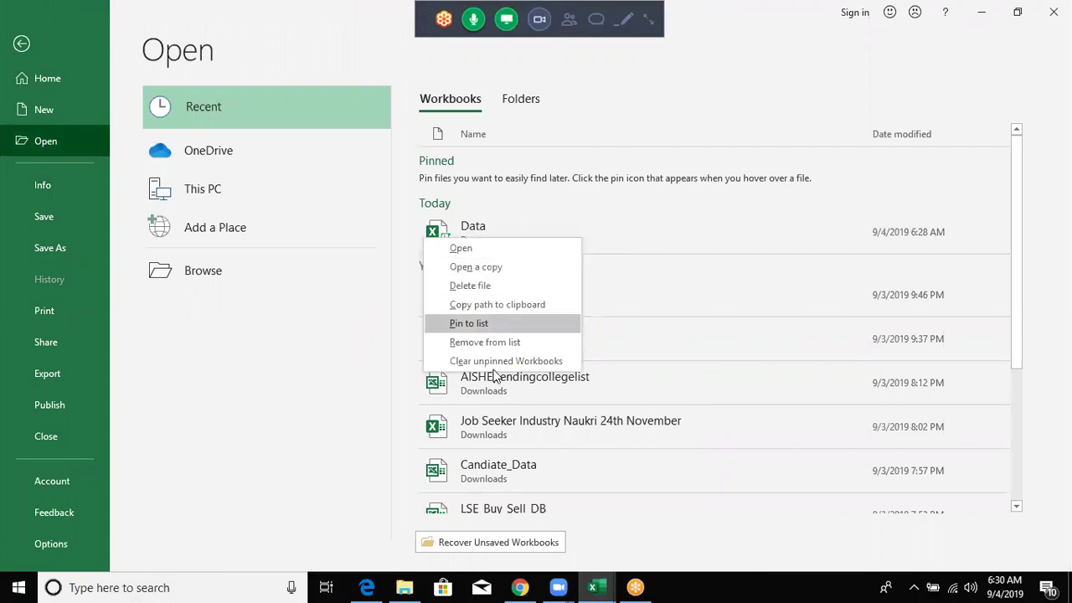
key("Escape")
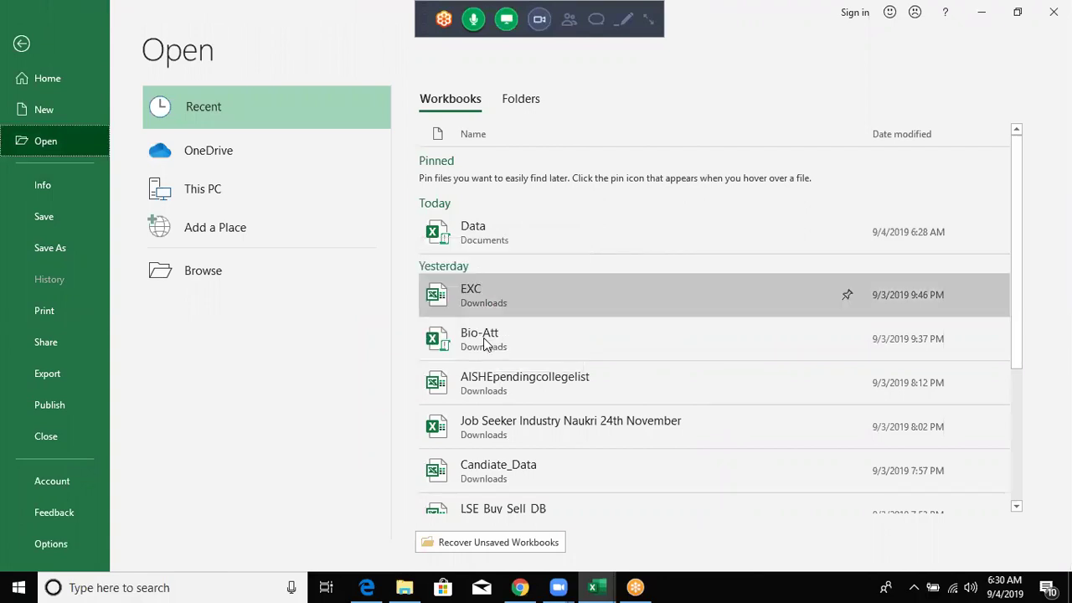
key("Escape")
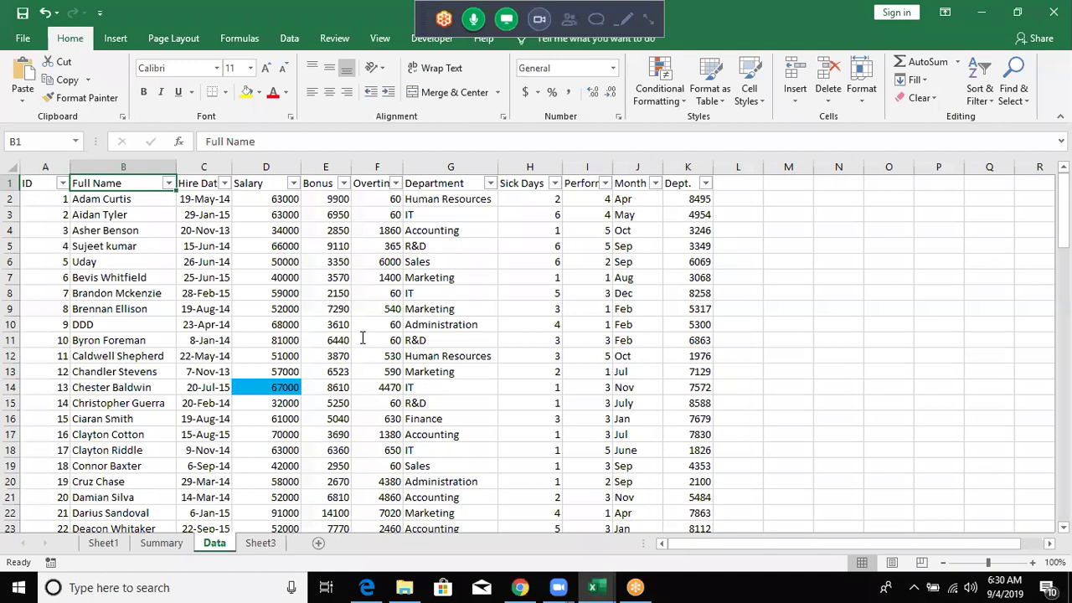
key("alt+F11")
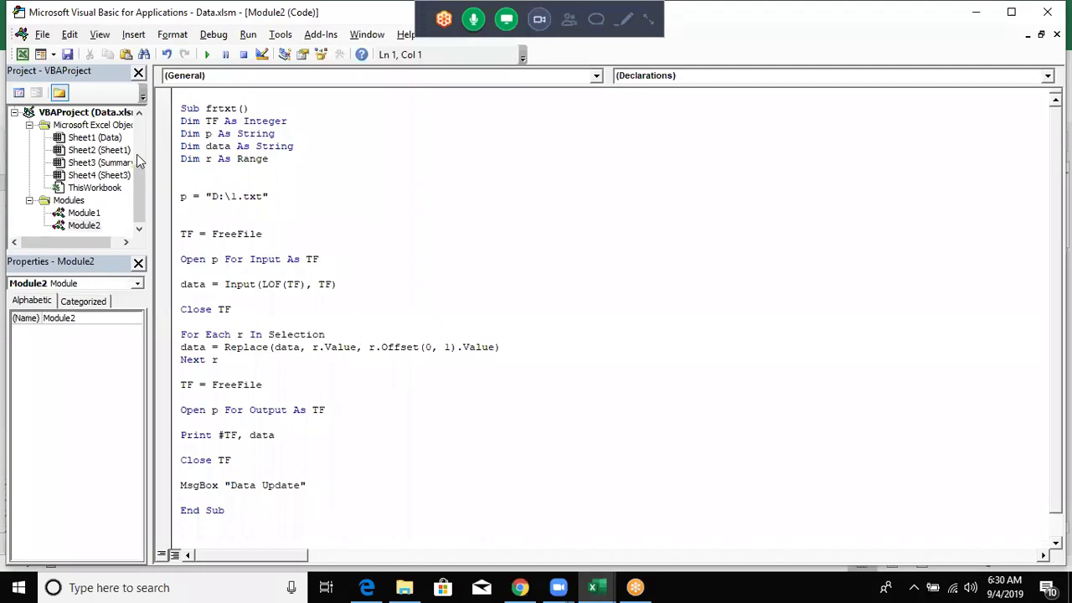
- Add Workbooks.Open with the pasted Documents path to Data.xlsm, plus a blank line above it
double_click(84, 163)
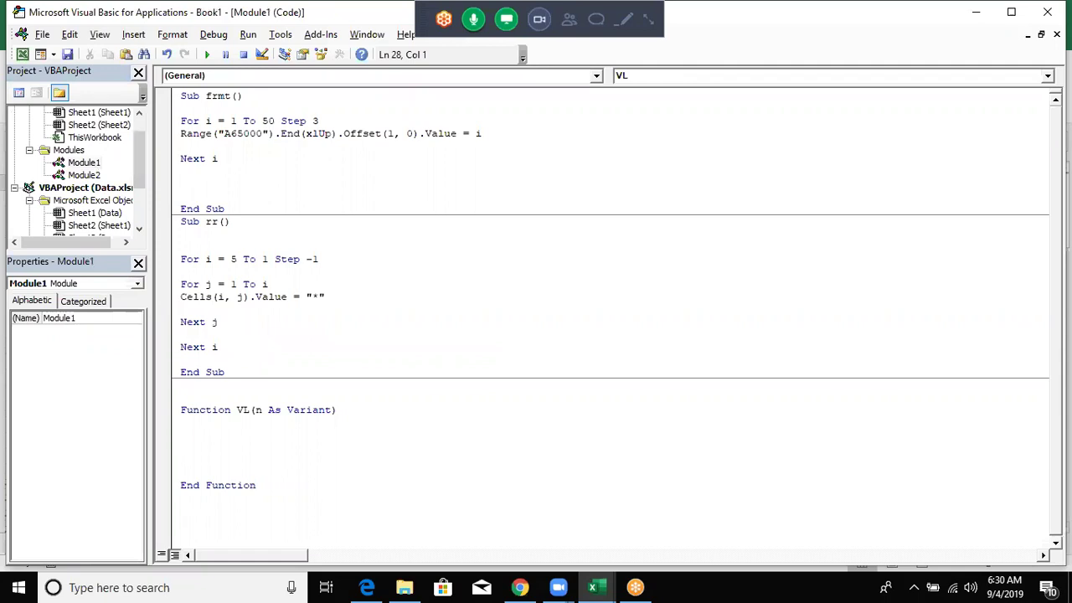
type("wor")
type("kbook")
type("s")
type(".op")
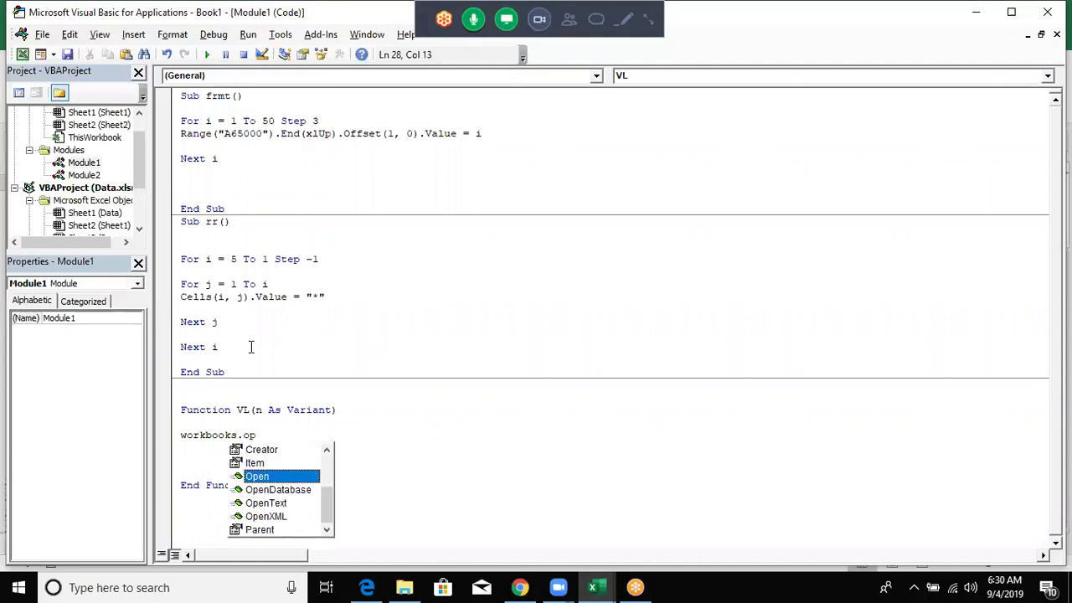
type(" \"")
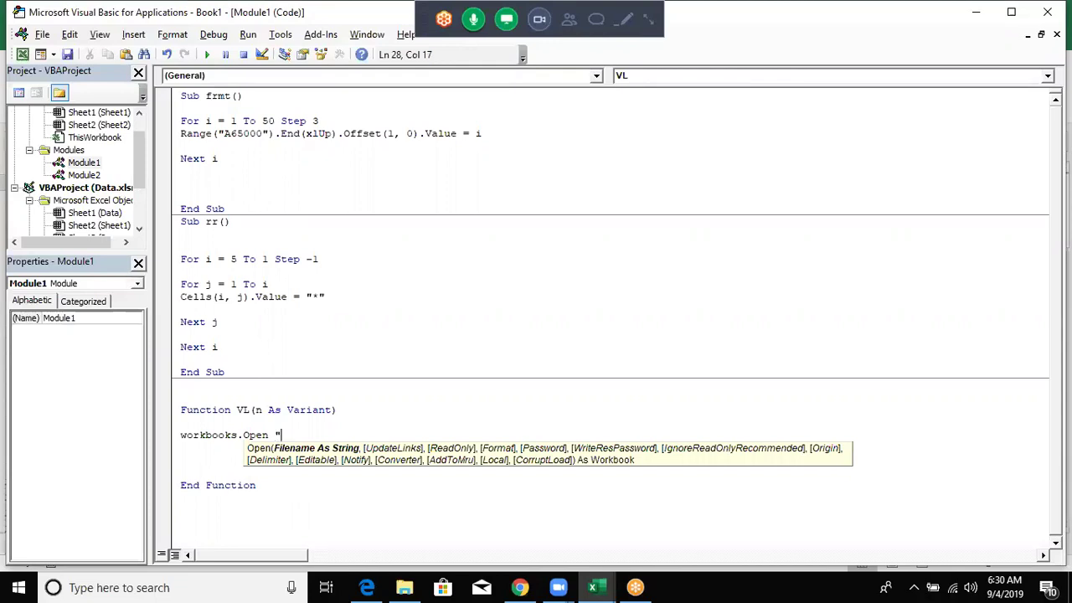
type("C:\\Users\\IPT_Excel_School\\Documents\\Data.xlsm")
key("Return")
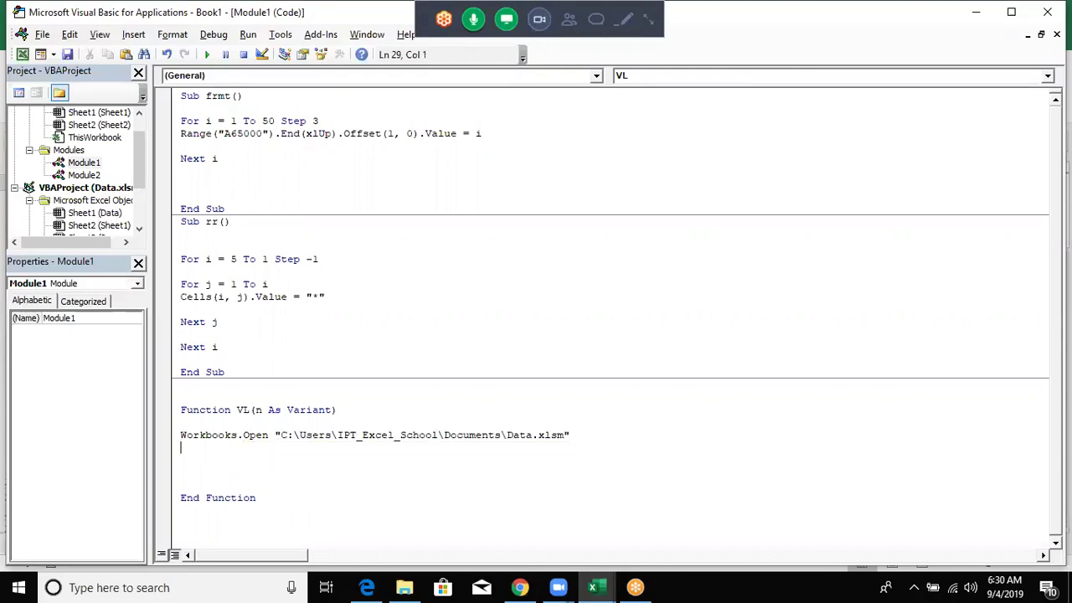
key("Return")
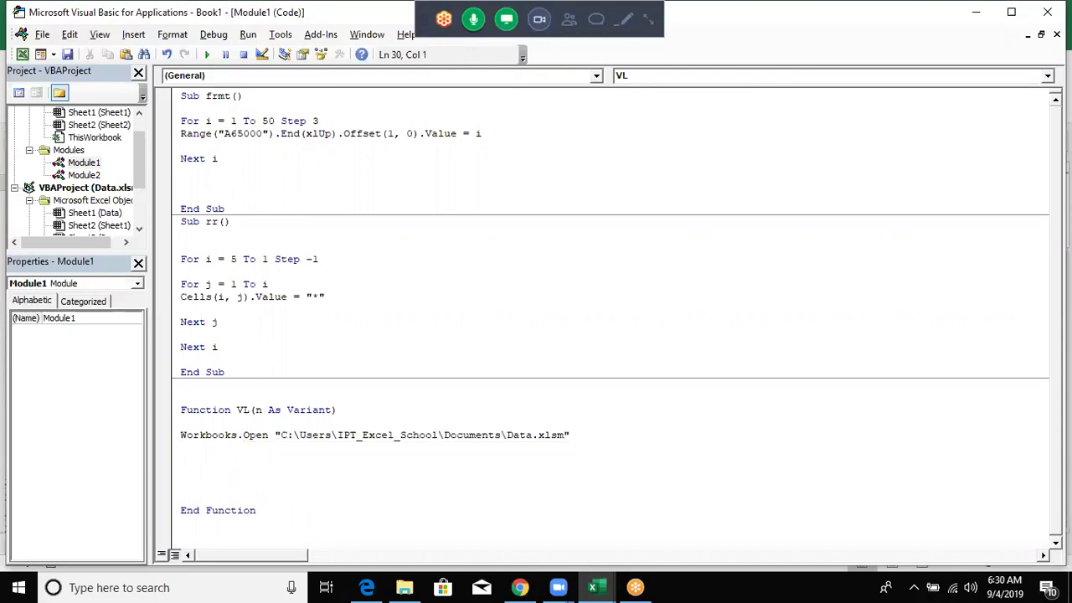
left_click(181, 422)
key("Return")
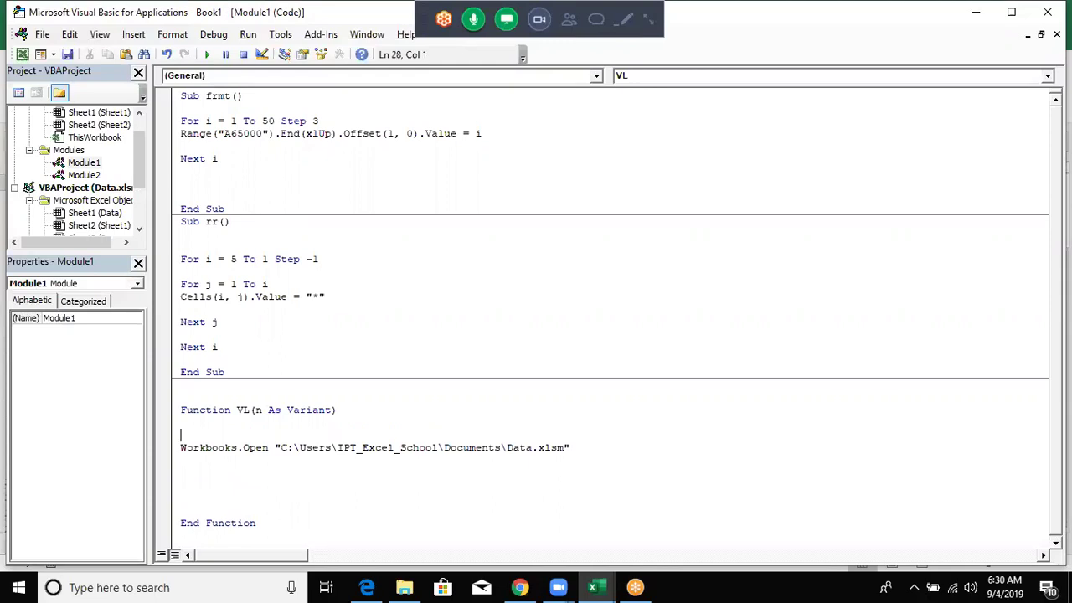
- Declare Dim r As String under the VL function header
left_click(181, 421)
type("dim ")
type("r ")
type("as Str")
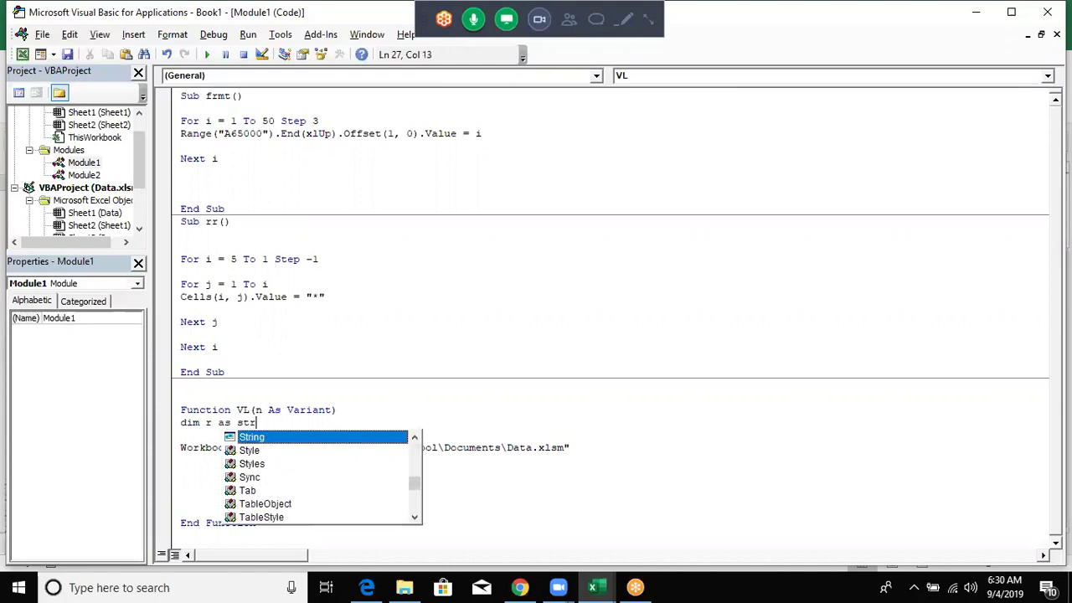
type("ing")
key("Down")
key("Down")
key("Down")
key("Down")
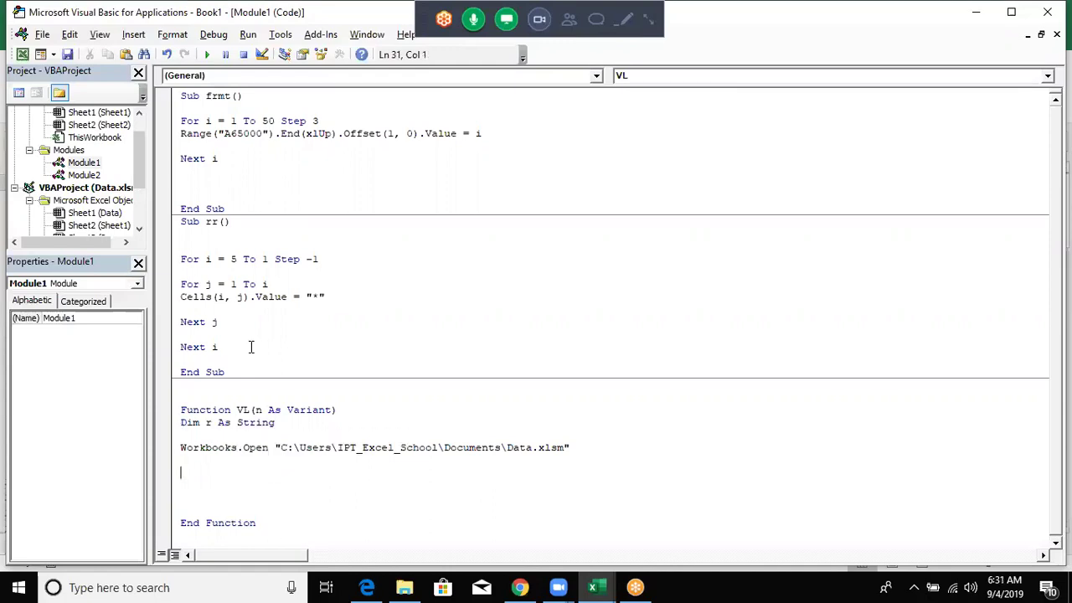
- Begin r=Application.WorksheetFunction.VLookup(n,Workbooks( on the next line
type("r=application.v")
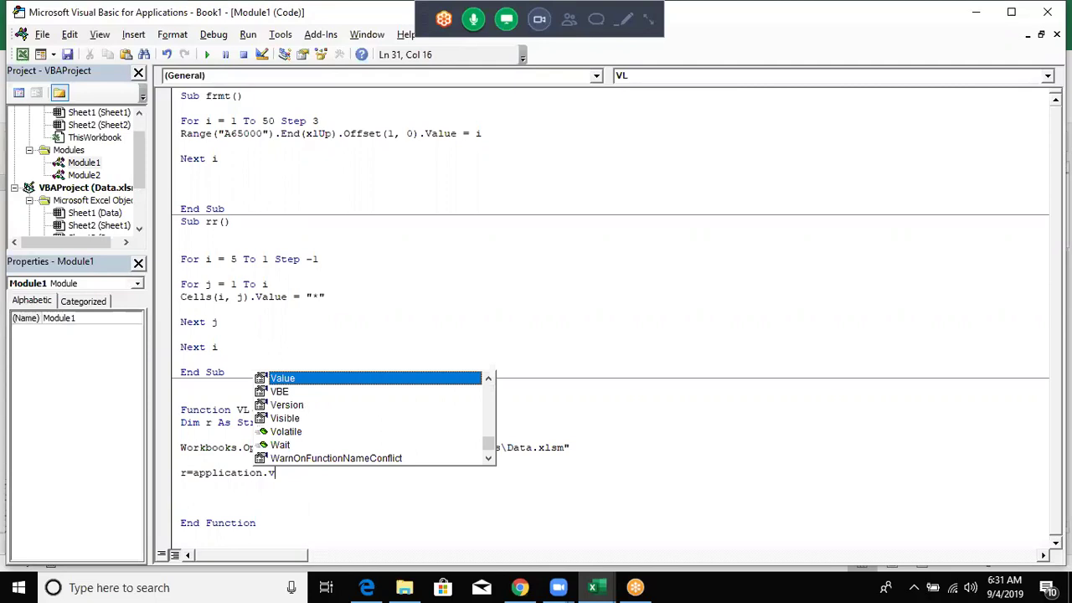
key("BackSpace")
type("wo")
key("Down")
key("Tab")
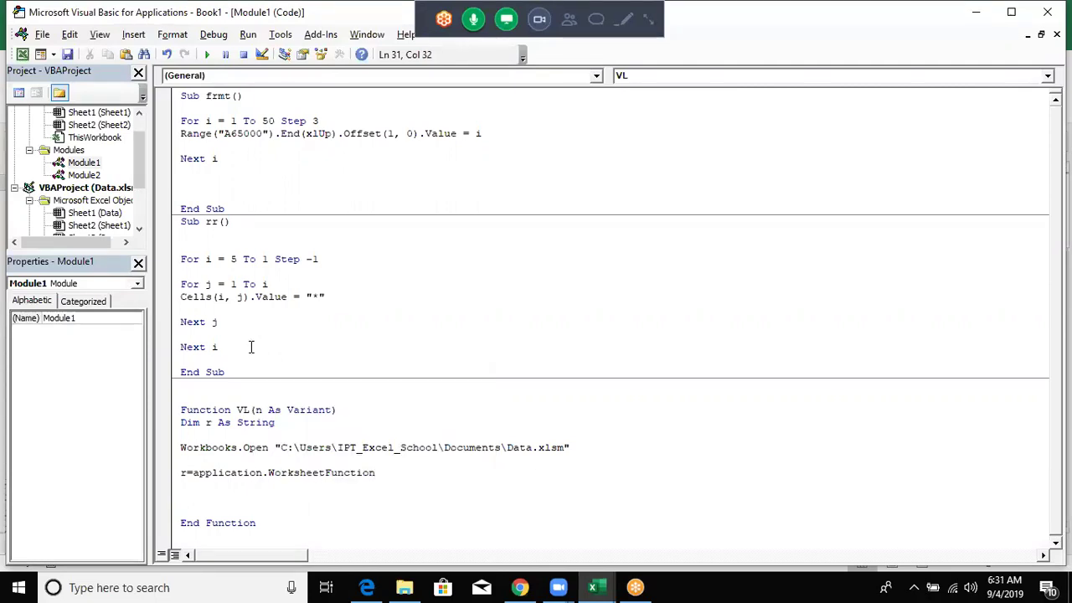
type(".v")
key("Down")
key("Up")
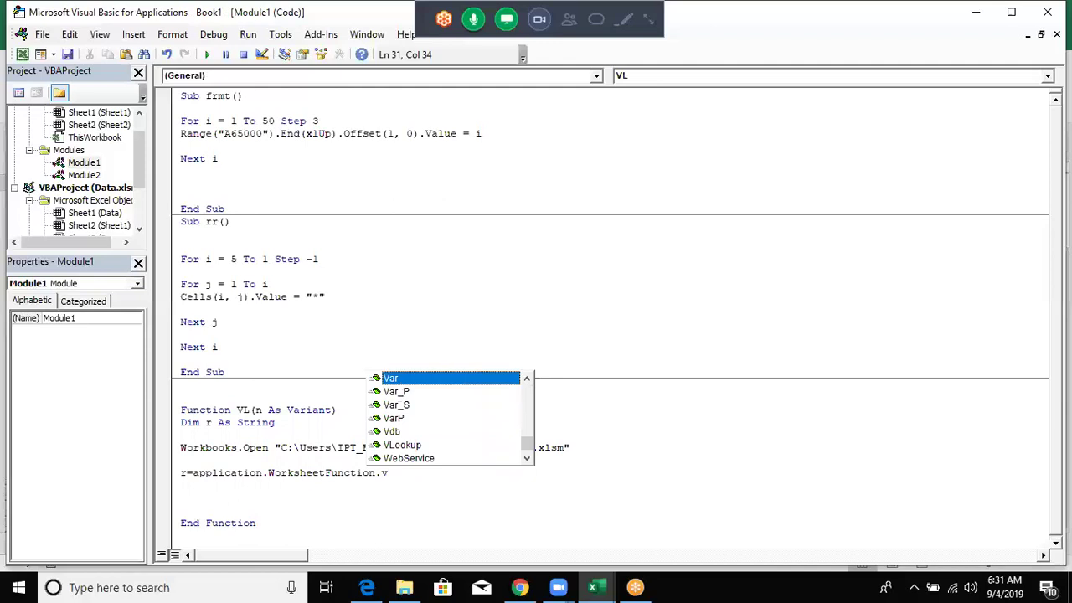
type("l")
key("Tab")
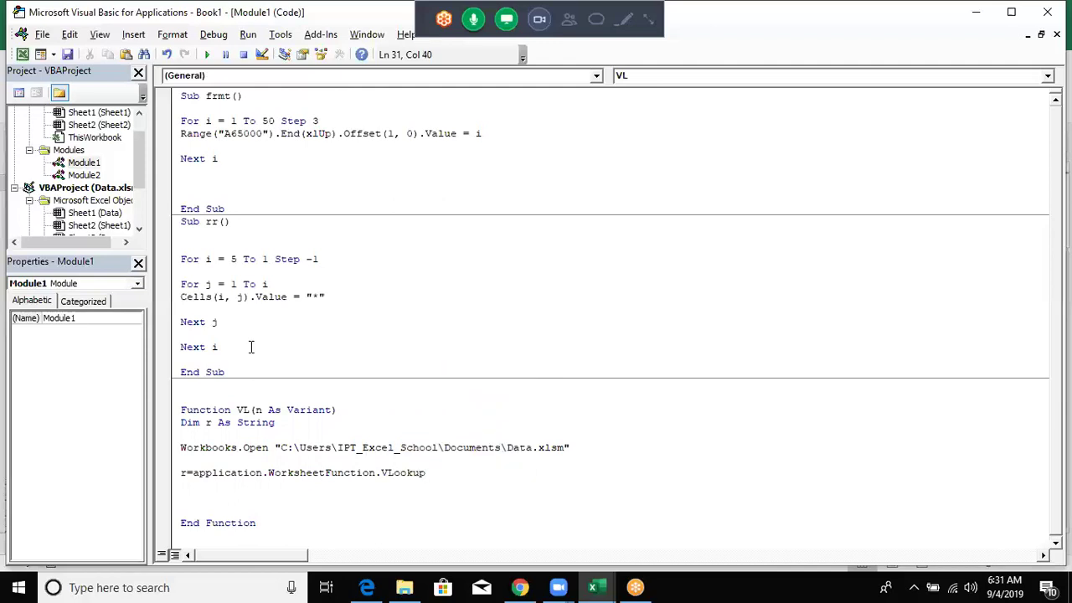
type("(")
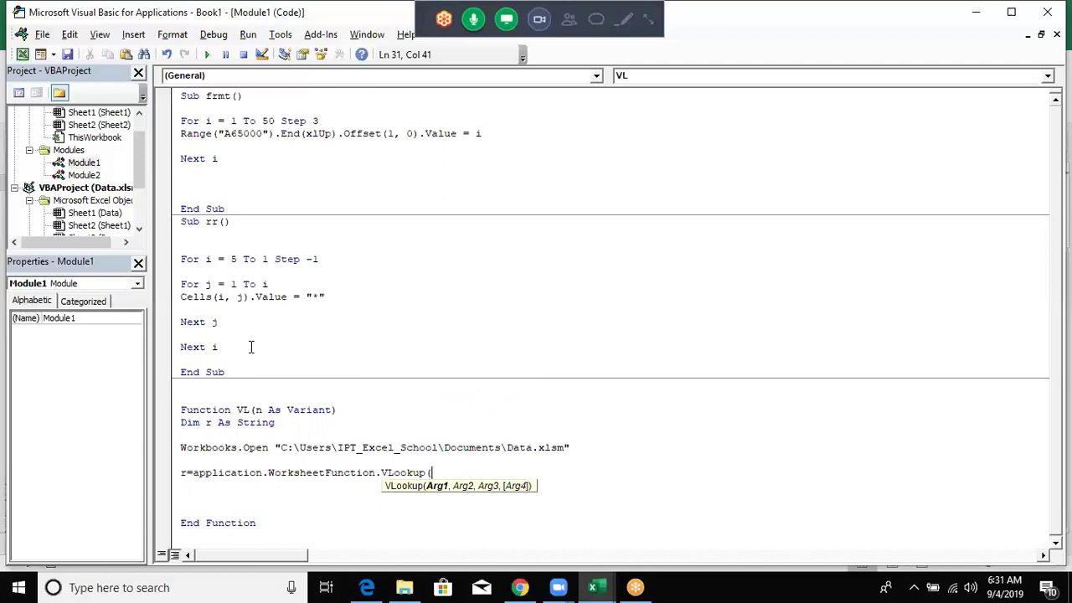
type("n,")
type("work")
type("books")
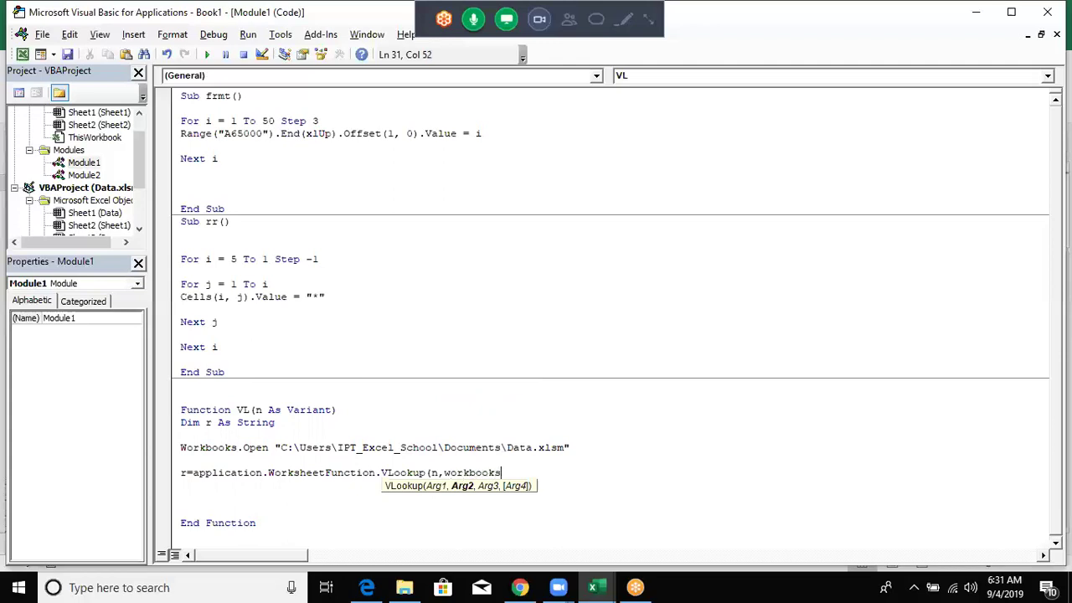
type("(")
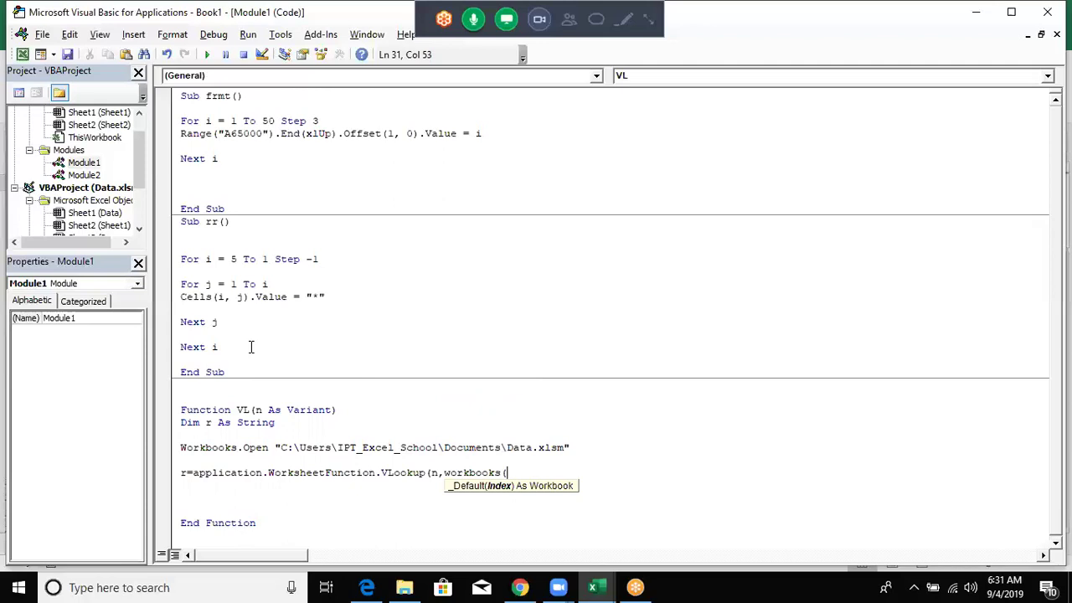
- Finish VLookup with Workbooks("Data.Xlsm").Sheets("data").Range("A:G"), 2, 0
type("\"Data.")
type("X")
type("ls")
type("m\"")
type(")")
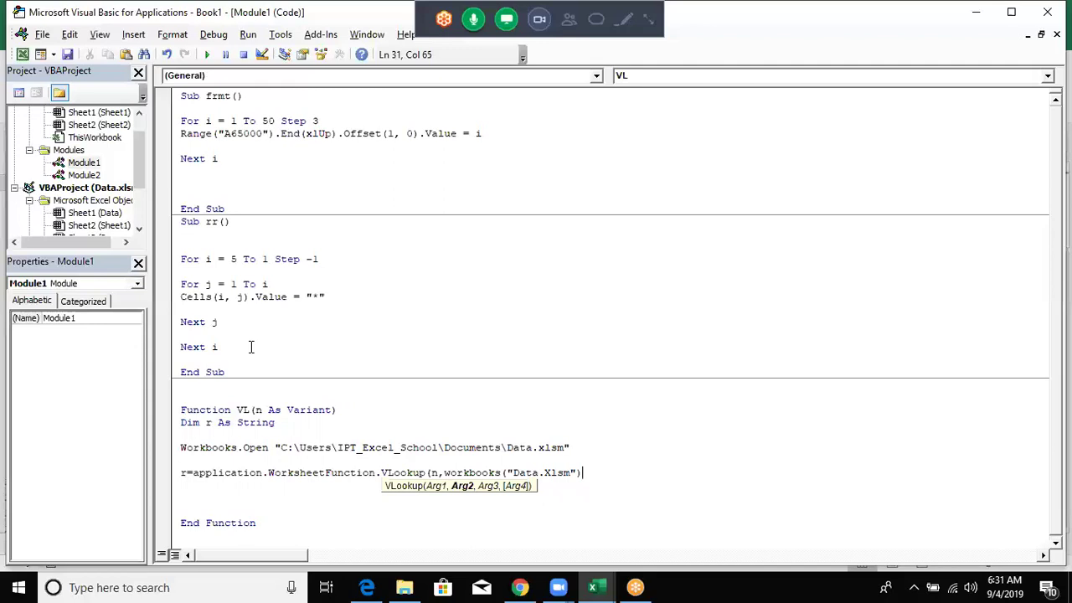
type(".Sheets")
key("alt+F11")
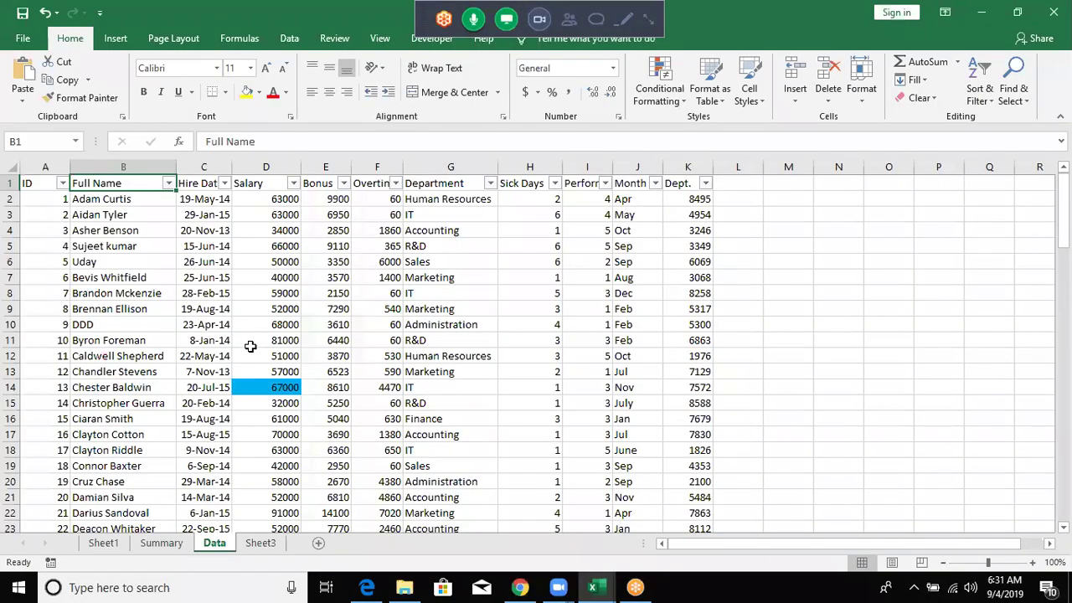
key("alt+F11")
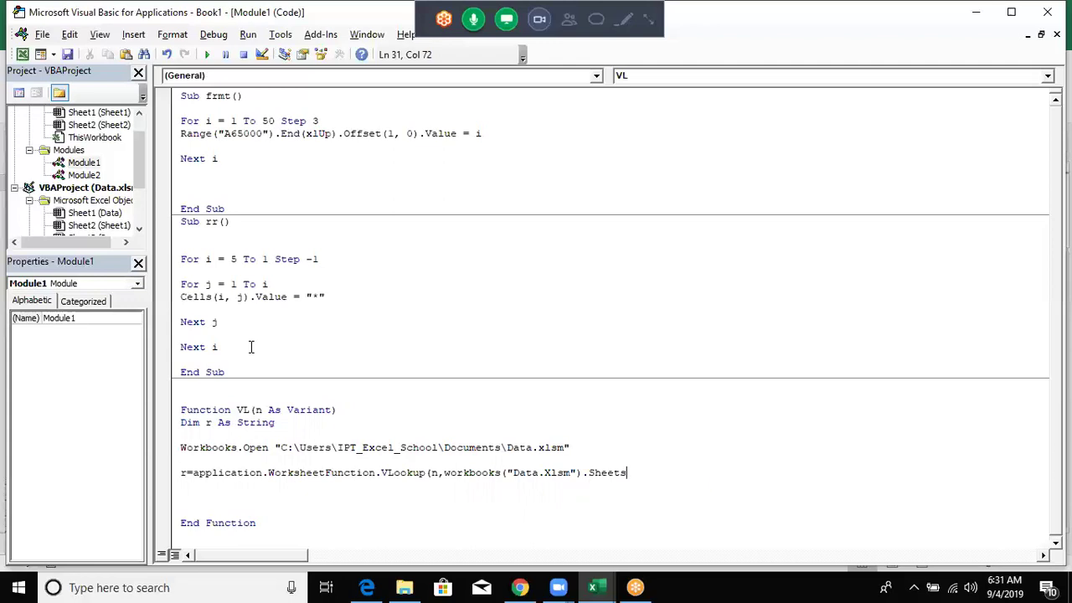
type("(\"data\")")
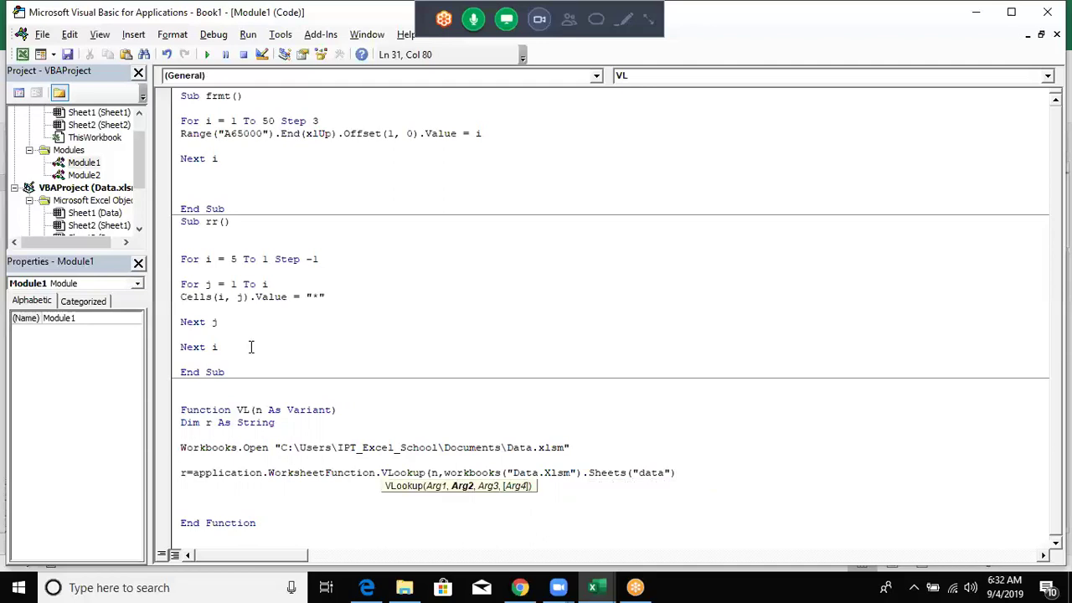
type(".")
type("ra")
type("nge")
type("(\"A:G\"")
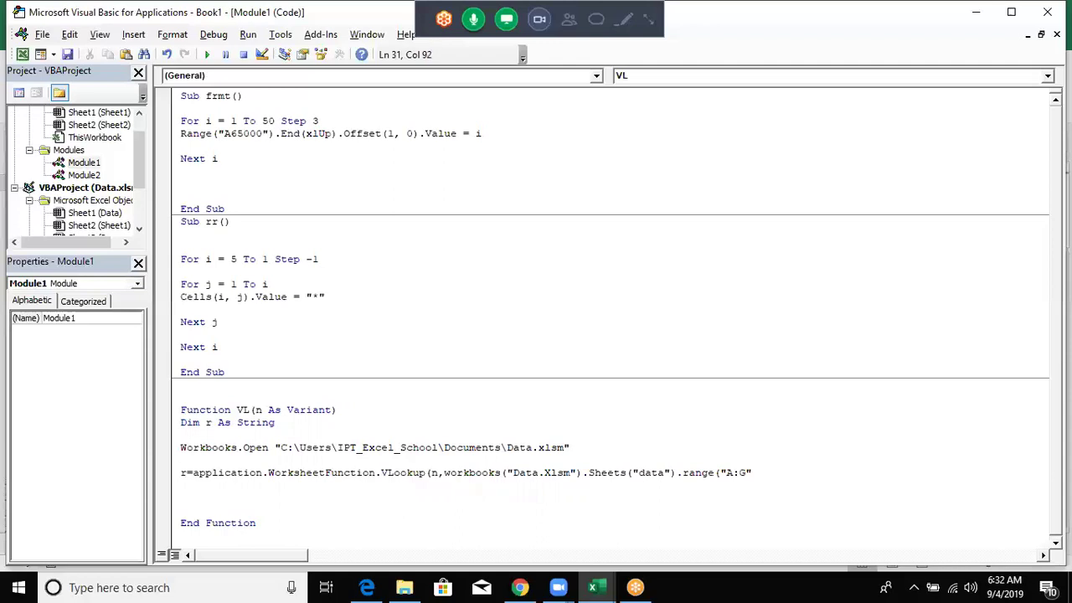
type(")")
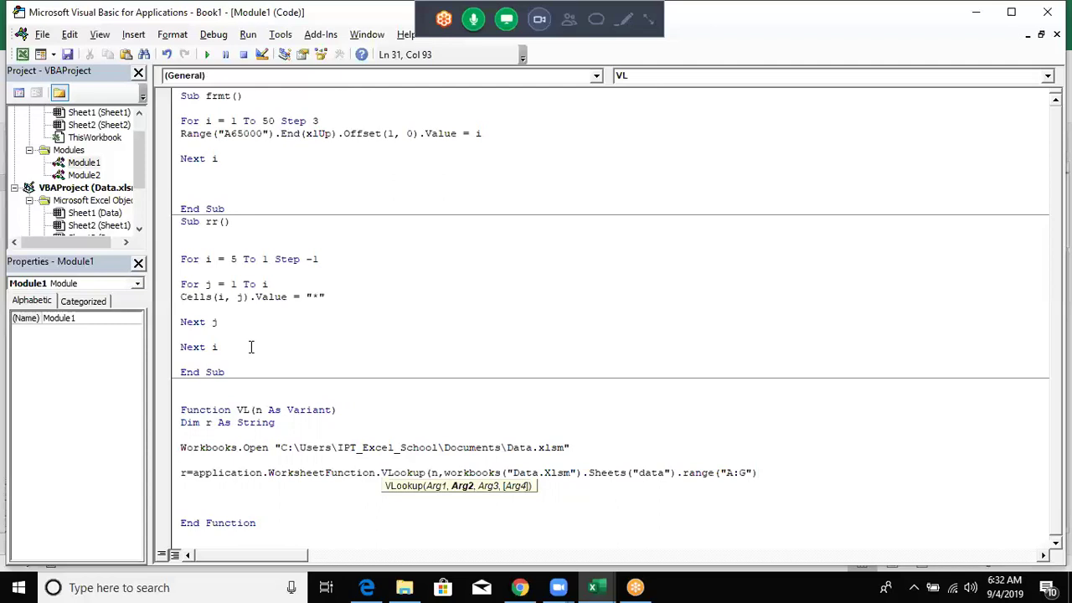
type(",2")
type(",0")
type(")")
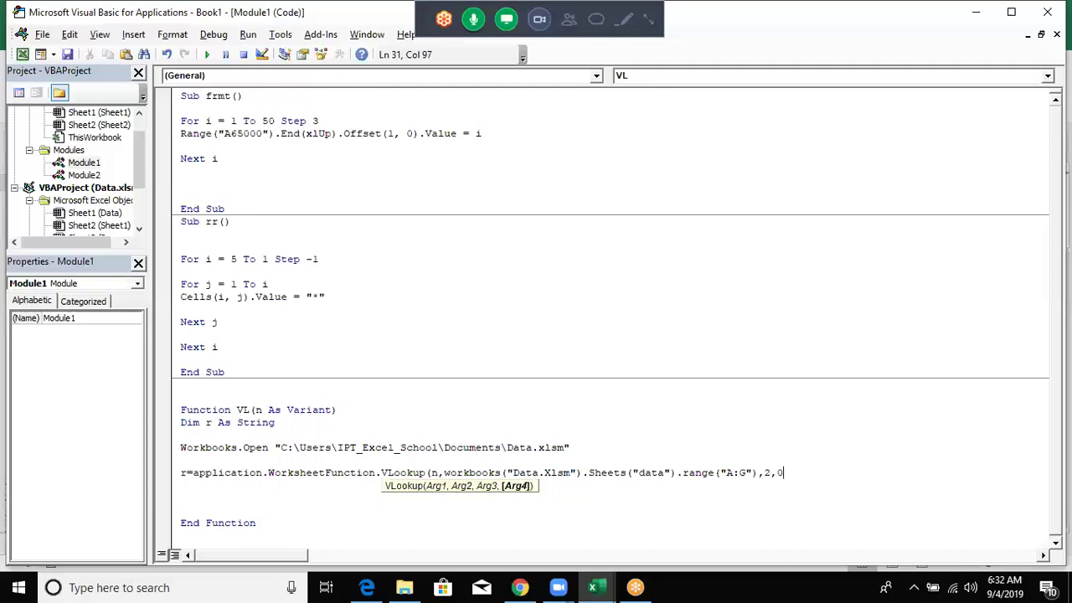
key("Return")
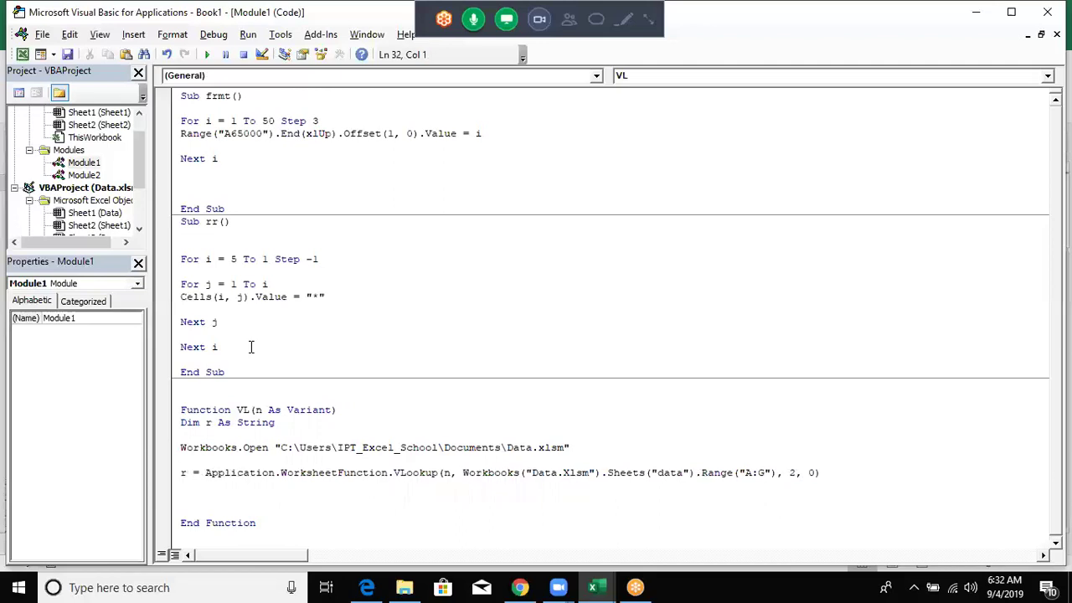
- Tidy the blank lines below and begin a new workbooks. line
type("VL")
key("BackSpace")
key("BackSpace")
key("Return")
key("Up")
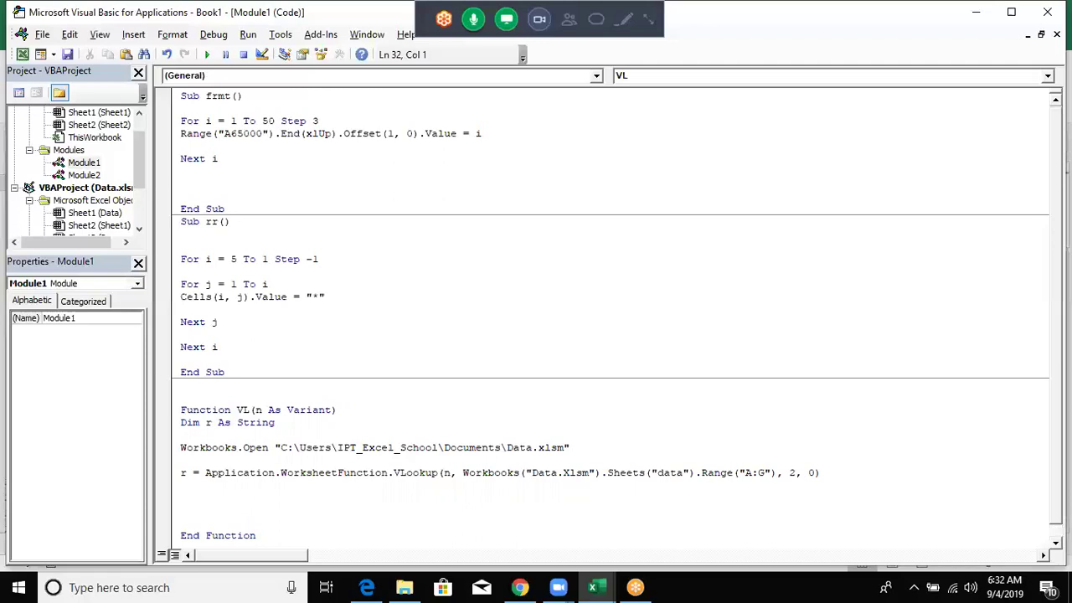
key("Down")
type("wo")
type("rkbooks")
type(".")
- Add Workbooks("Data.xlsm").Close False to close the data file without saving
key("BackSpace")
type("(\"Data.")
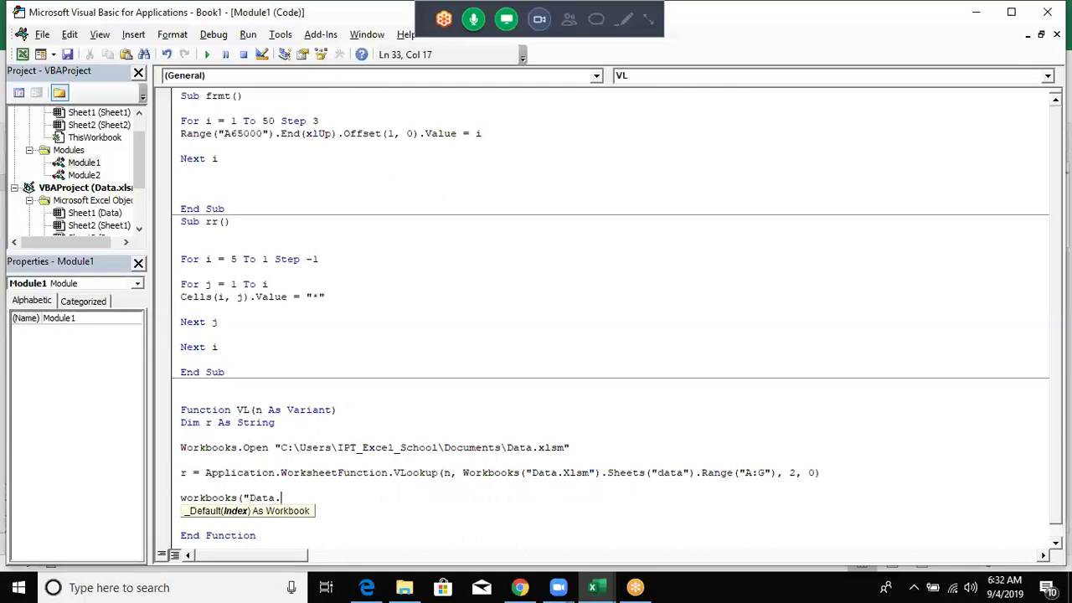
type("xlsm\").Close true")
key("Return")
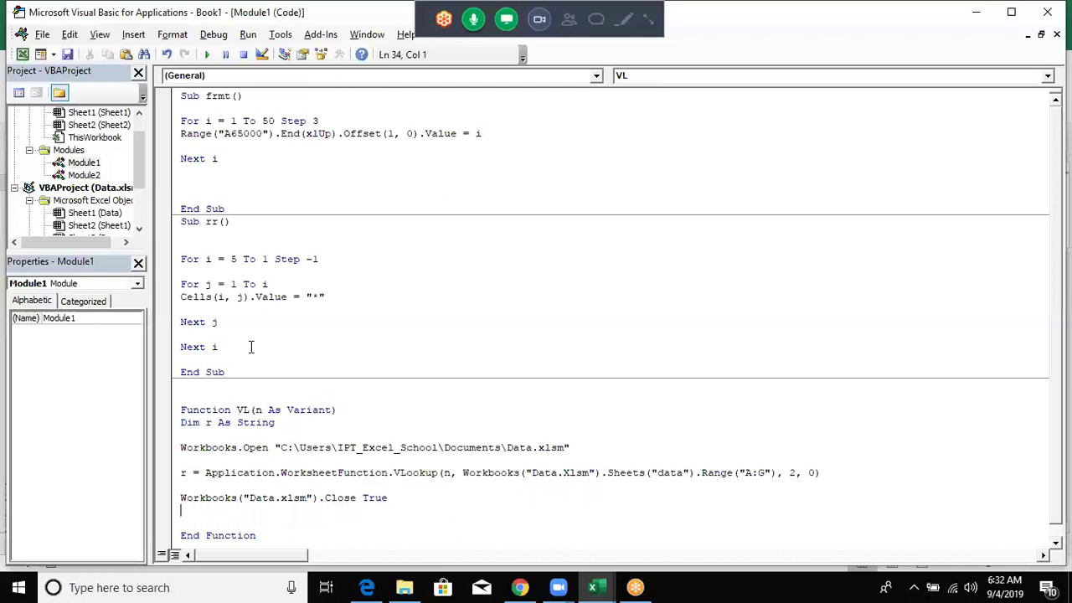
key("BackSpace")
key("BackSpace")
key("BackSpace")
key("BackSpace")
key("BackSpace")
type("False")
key("Return")
key("Return")
- Return the lookup result with VL = r
type("VL = r")
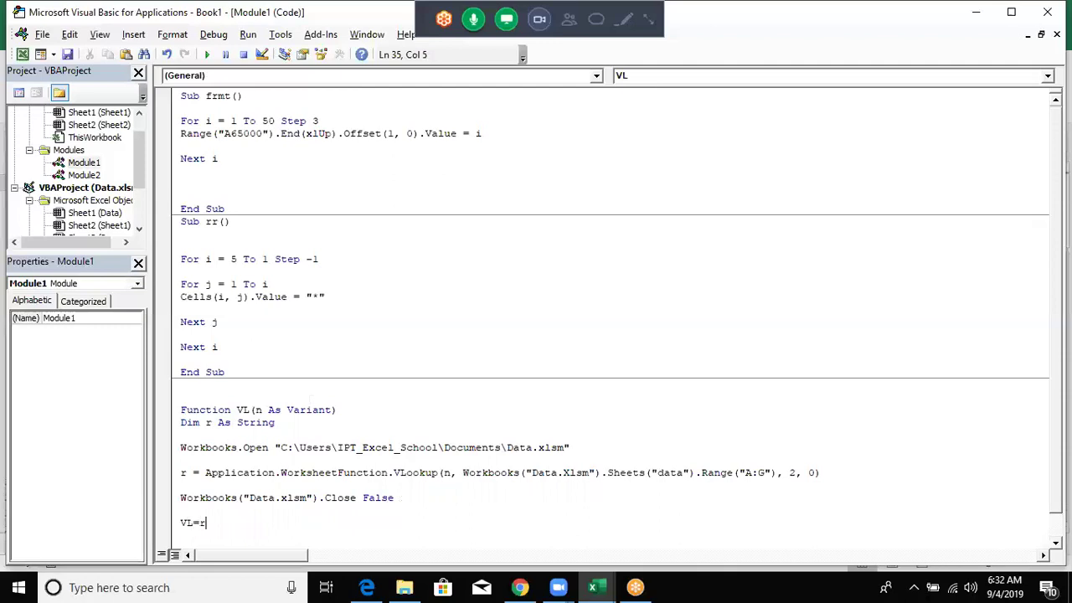
left_click(462, 501)
scroll(431, 518, "down", 1)
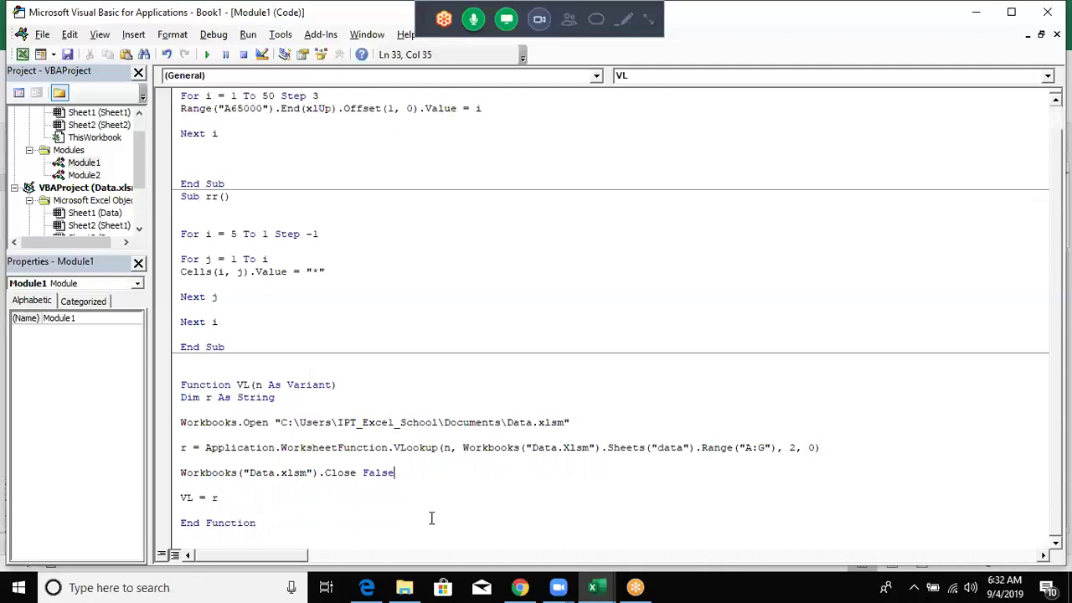
- Close the Data workbook window and return to the VL code
left_click(592, 587)
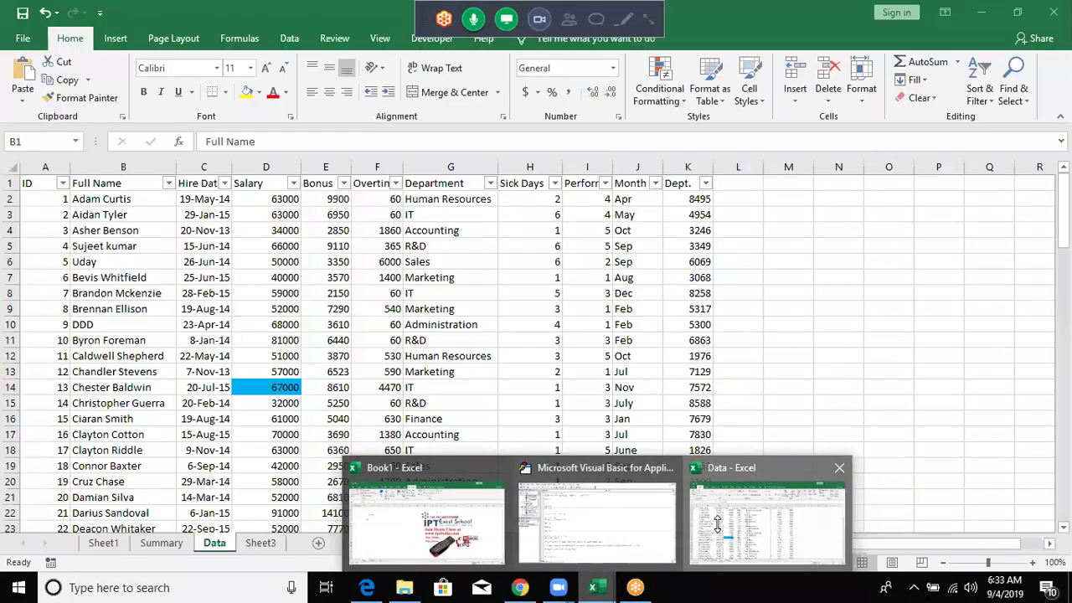
left_click(720, 529)
left_click(1053, 12)
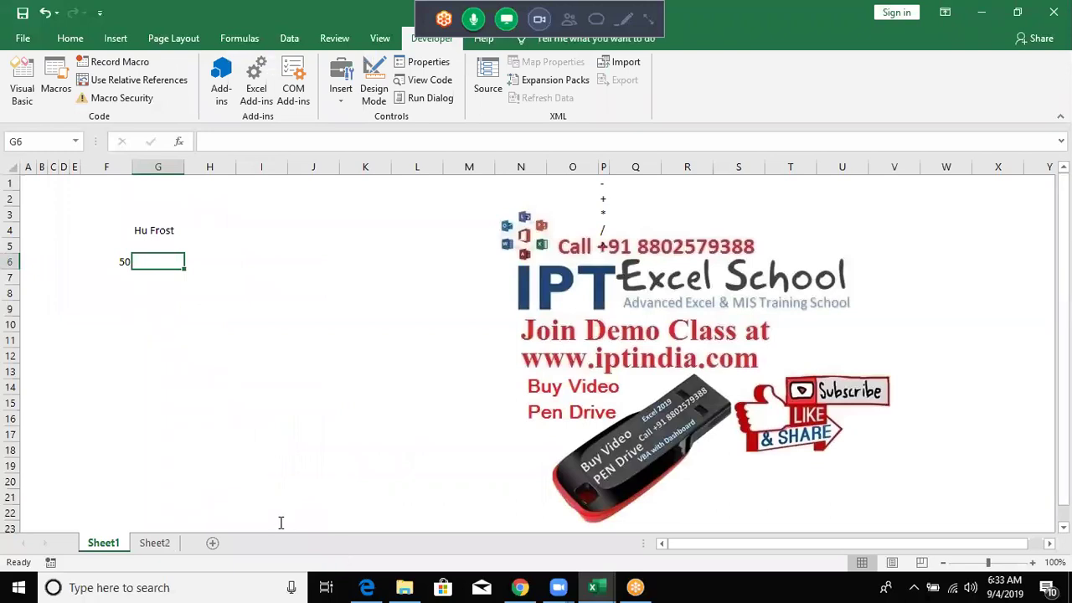
key("alt+F11")
left_click(253, 501)
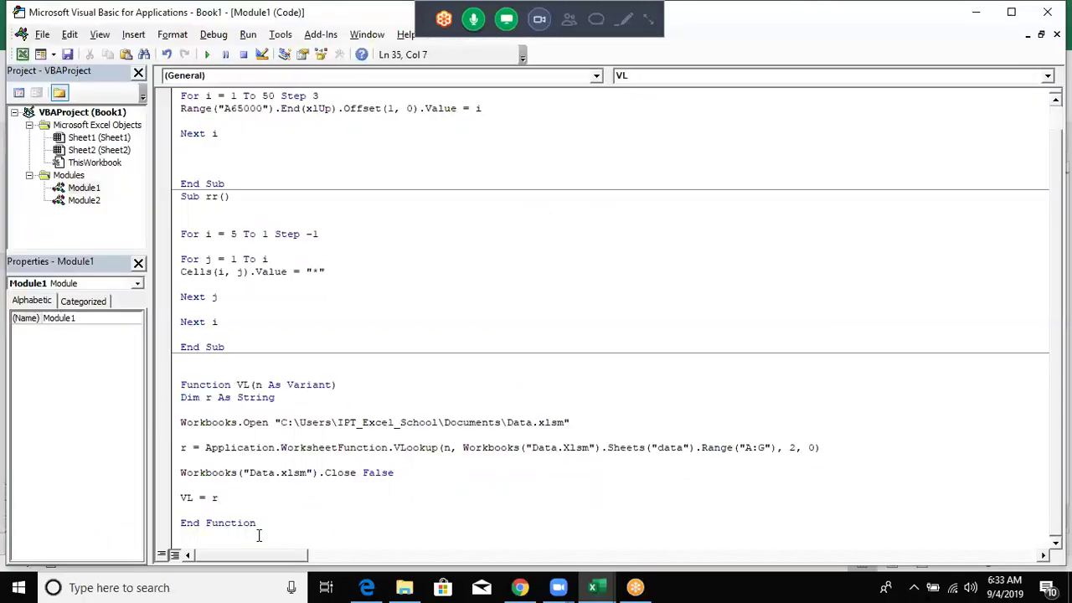
scroll(258, 531, "up", 1)
scroll(259, 535, "down", 1)
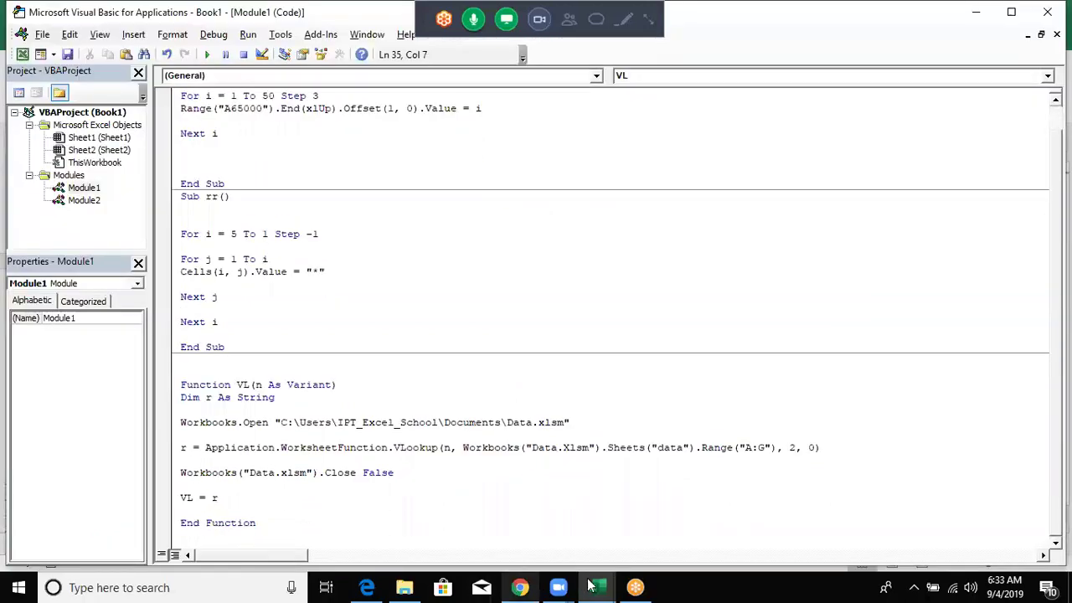
- Enter =VL(F6) in Book1's G6 and recalculate it, getting #VALUE!
mouse_move(593, 586)
left_click(516, 540)
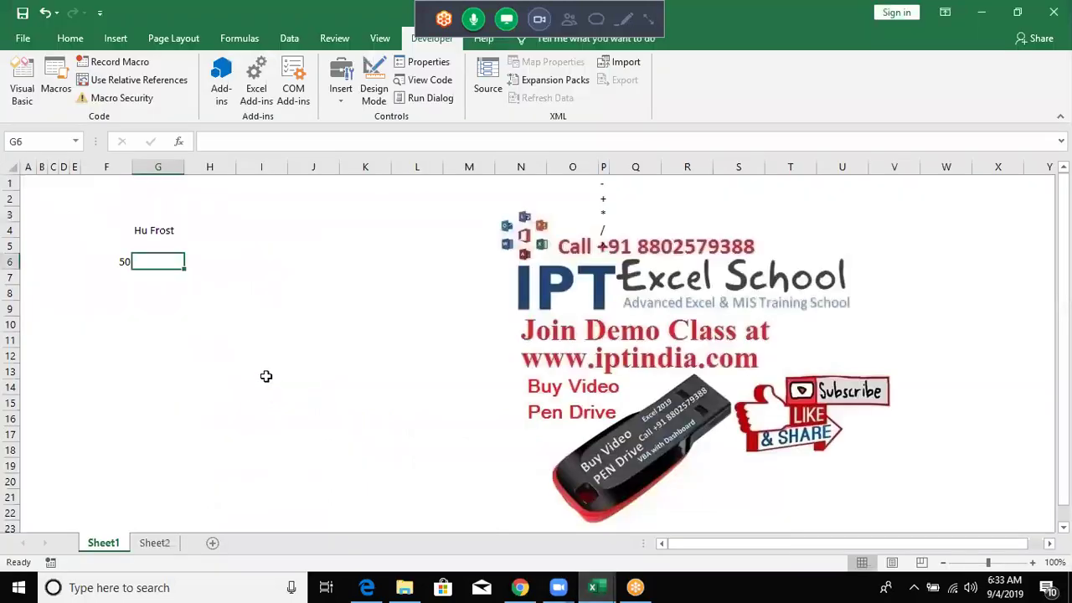
type("=")
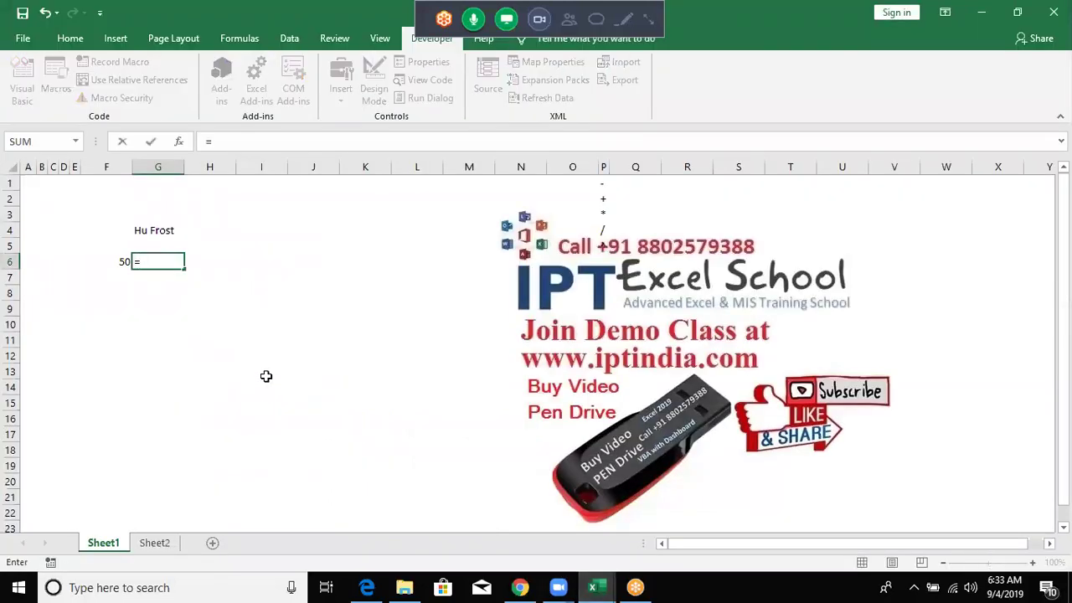
type("vl")
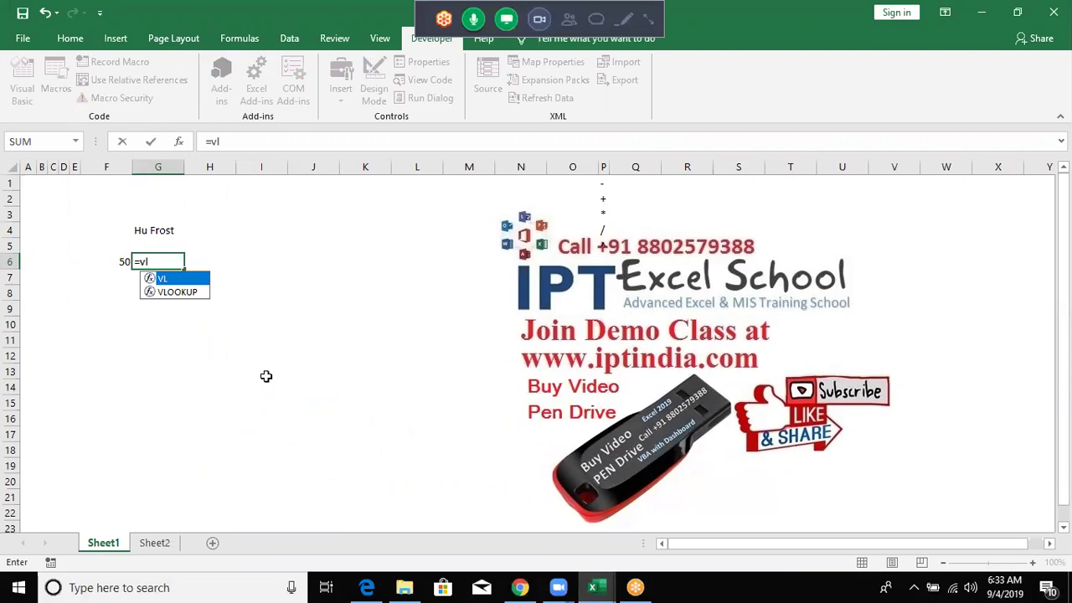
type("(")
key("Left")
type(")")
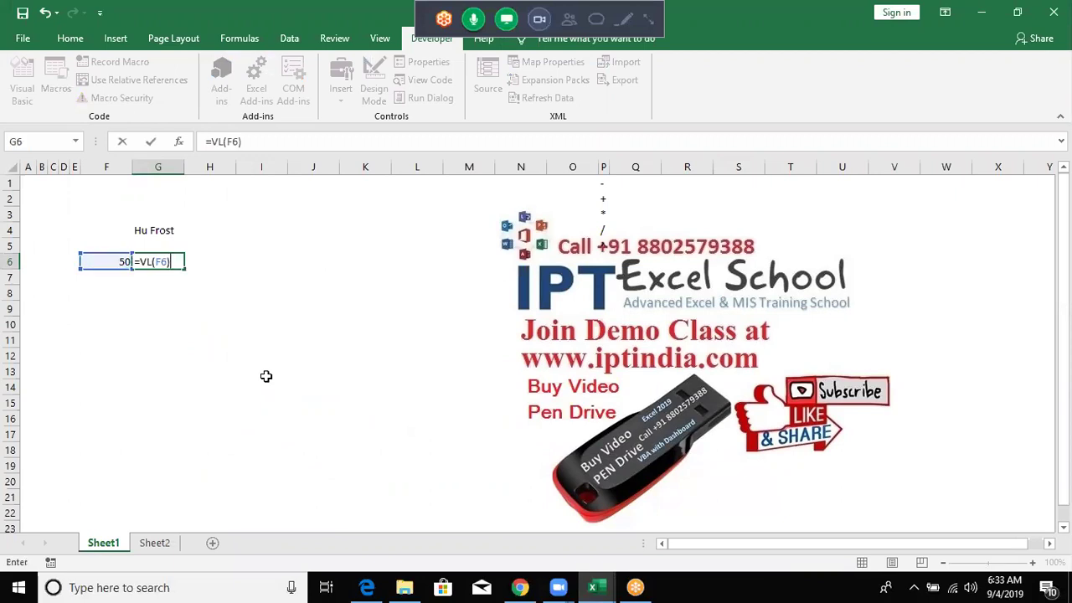
key("Return")
key("Up")
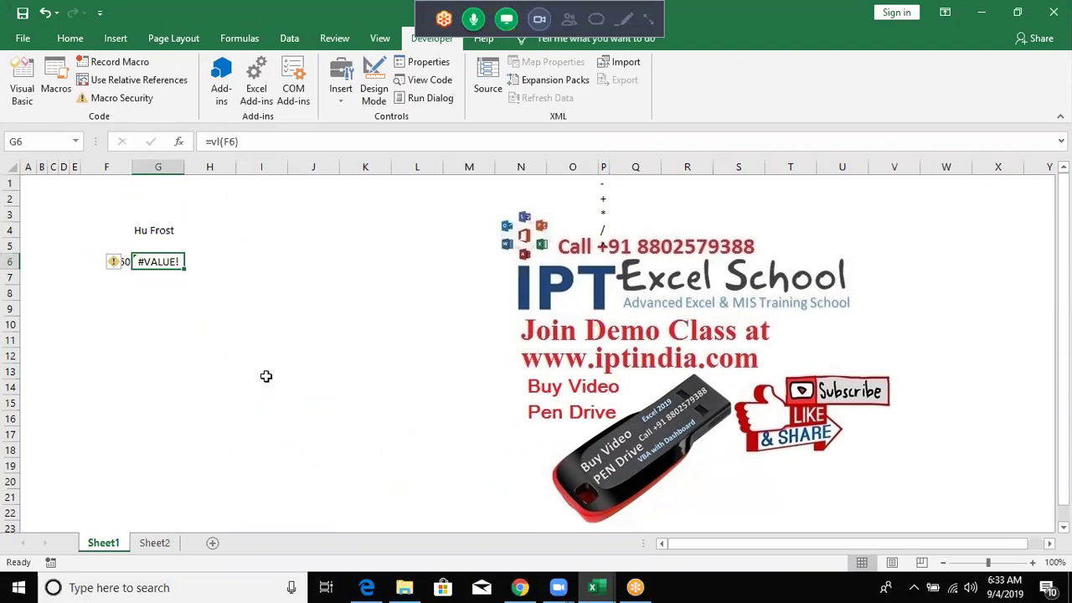
key("F2")
key("Return")
key("Up")
- Go back to the VL code around End Function to debug it
key("alt+F11")
key("Down")
key("Down")
key("Down")
key("Up")
key("Up")
- Move through the function's lines near VL = r, glance at the open Excel windows, and return to the code
left_click(268, 375)
key("Down")
key("Down")
key("Down")
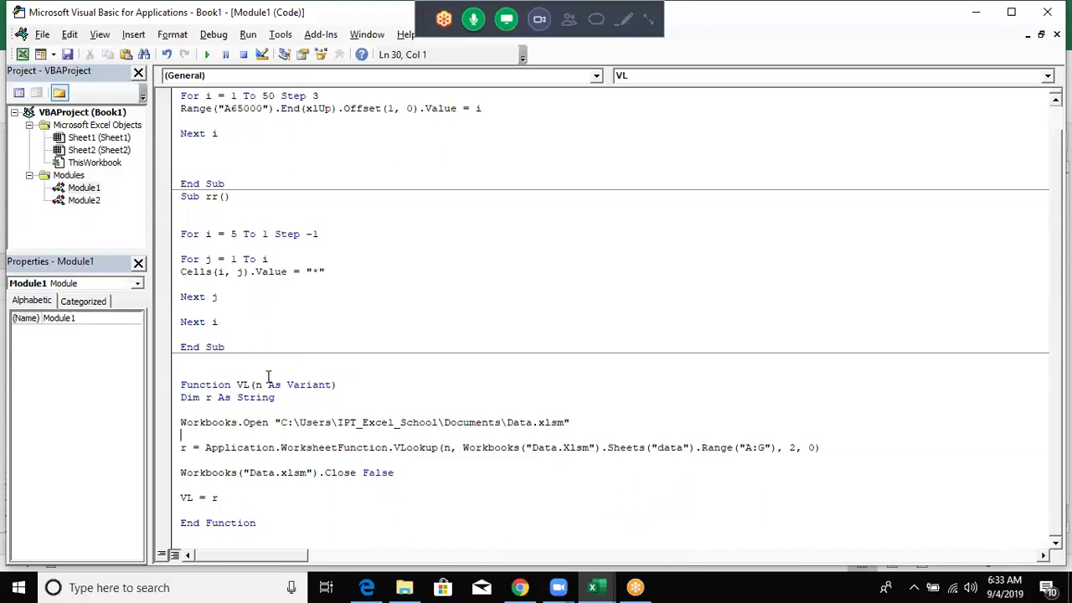
key("Down")
key("Down")
key("Down")
key("Down")
key("Down")
key("End")
key("Up")
key("Up")
key("Up")
key("Up")
left_click(603, 580)
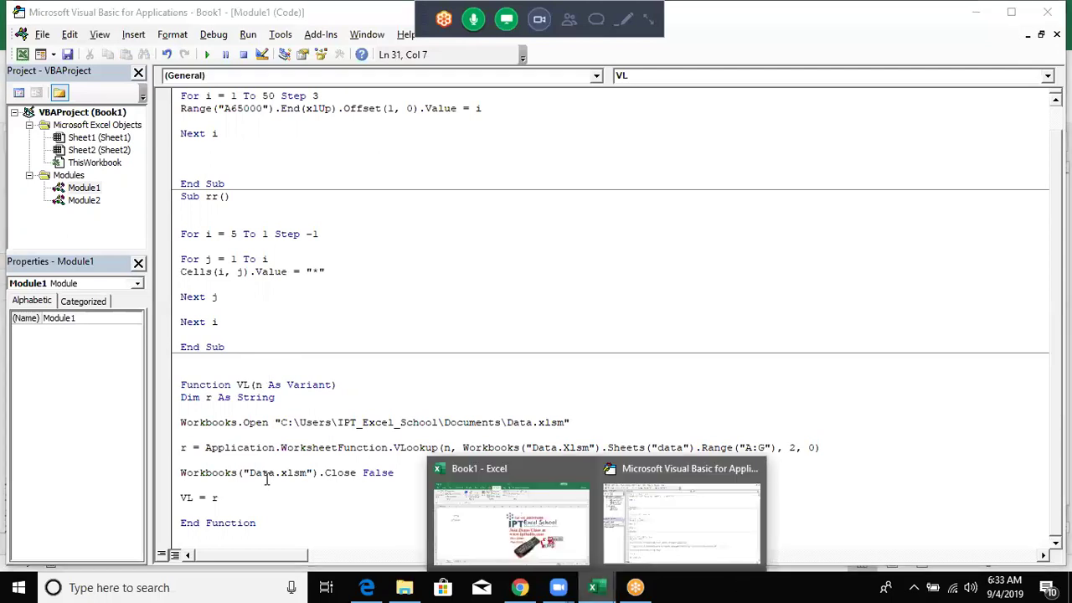
left_click(260, 448)
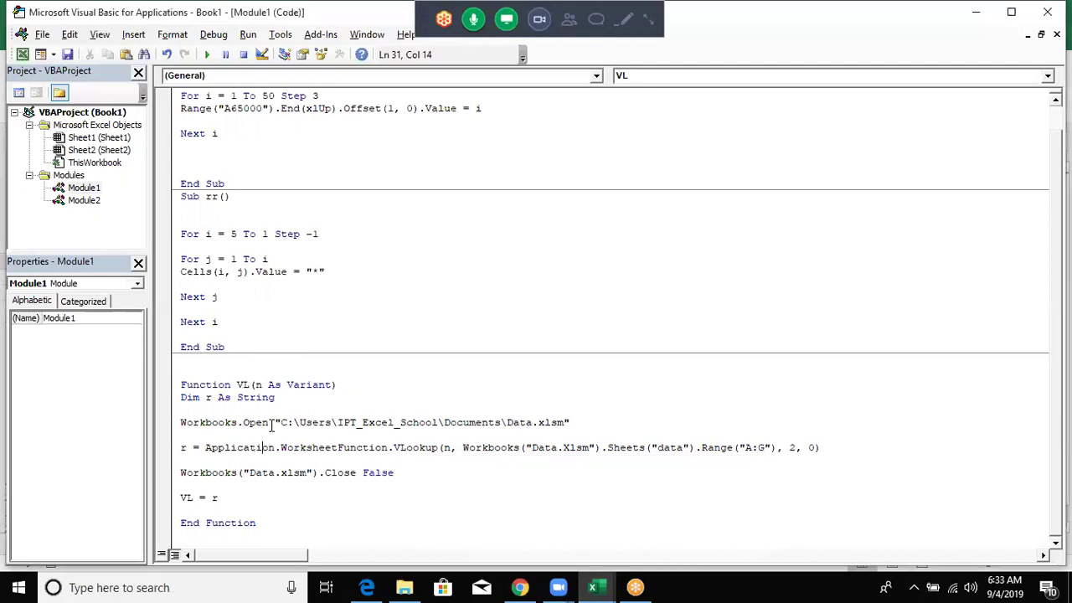
- Select the Workbooks.Open statement, the Data.xlsm path and the Close line, toggling a breakpoint on and off
left_click_drag(272, 425, 180, 423)
left_click(589, 433, "shift")
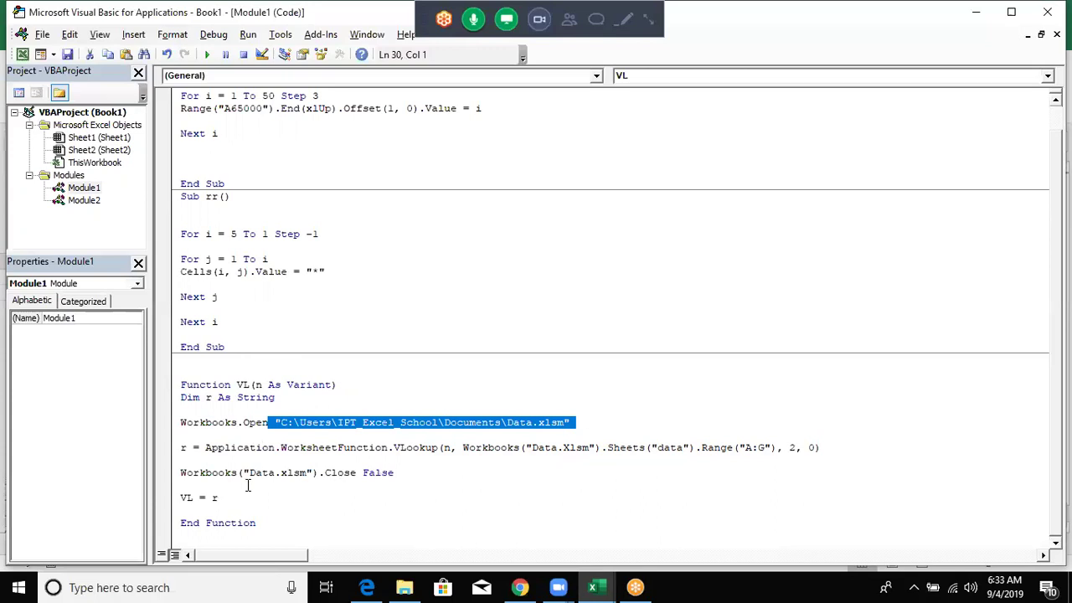
left_click_drag(406, 474, 153, 473)
left_click(167, 426)
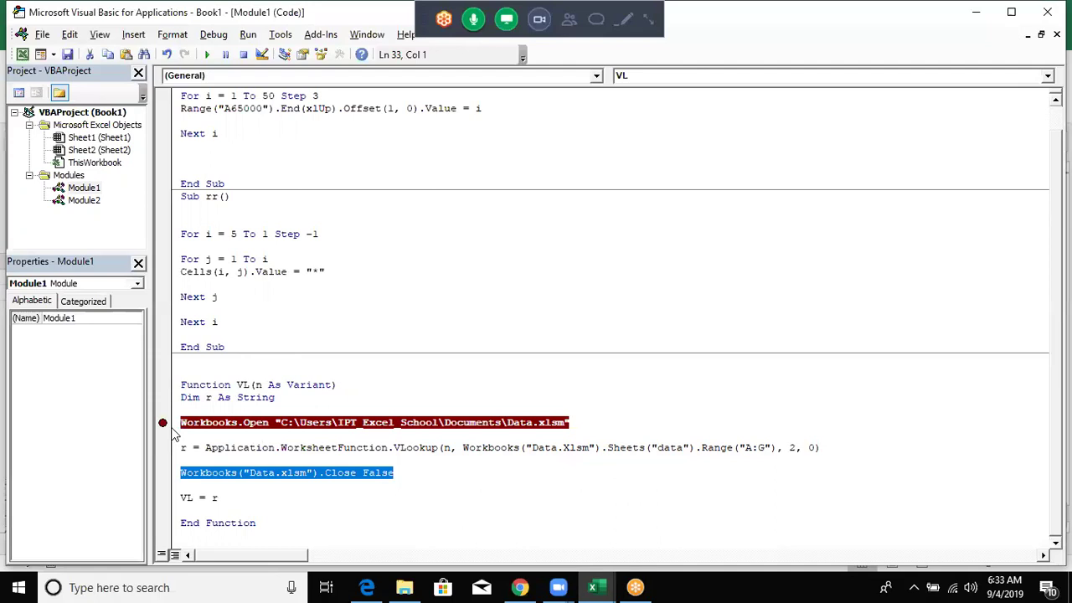
left_click(167, 426)
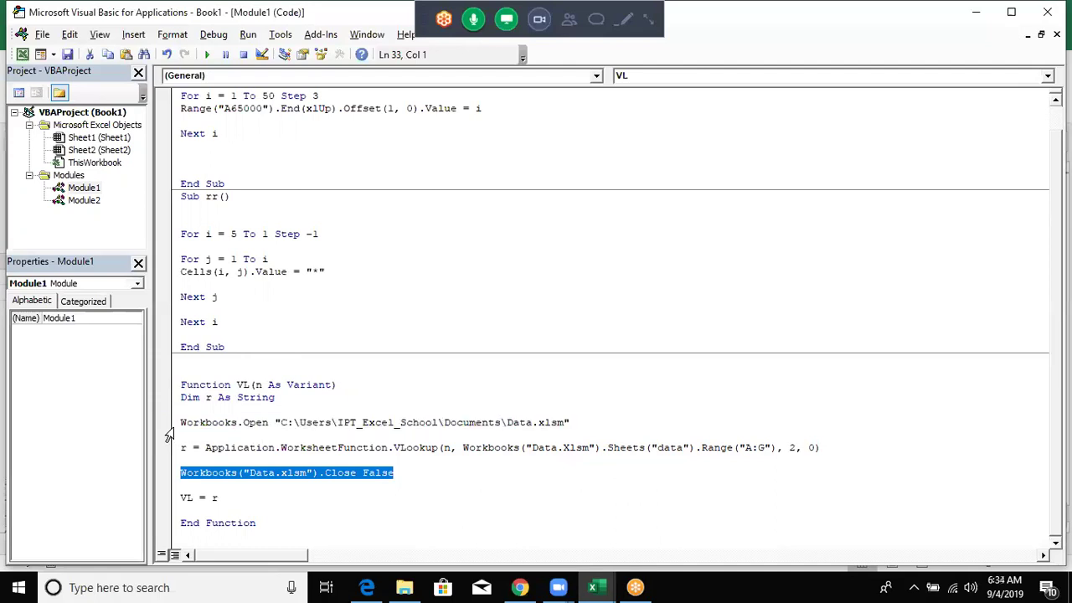
- Select the Workbooks.Open, Close False and VL = r lines to review them, then clear the selection
left_click(570, 412)
key("Down")
key("shift+Down")
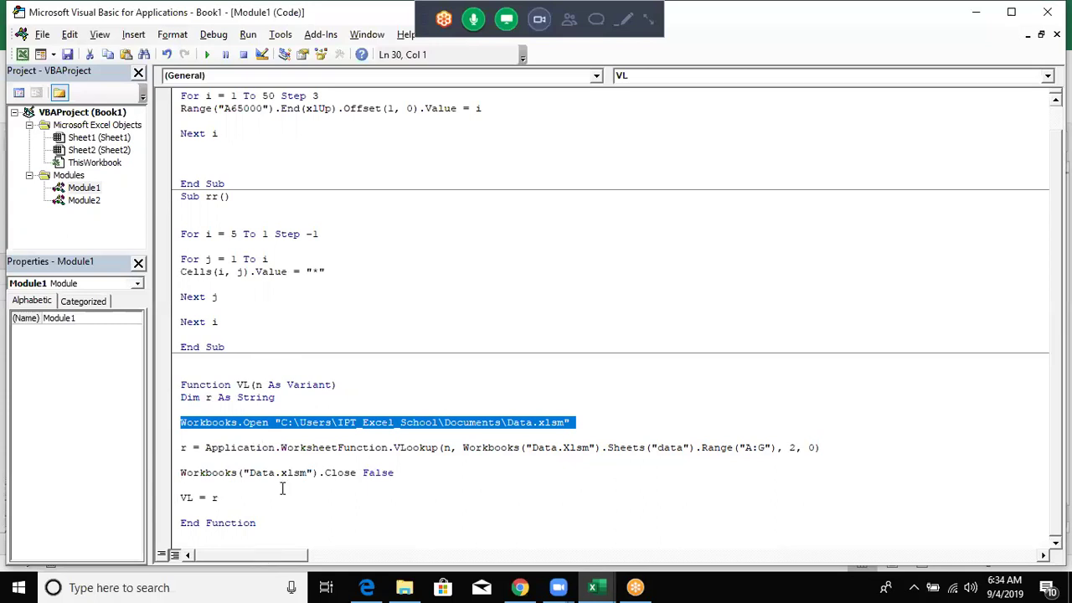
key("Down")
key("shift+Down")
key("shift+Down")
key("shift+End")
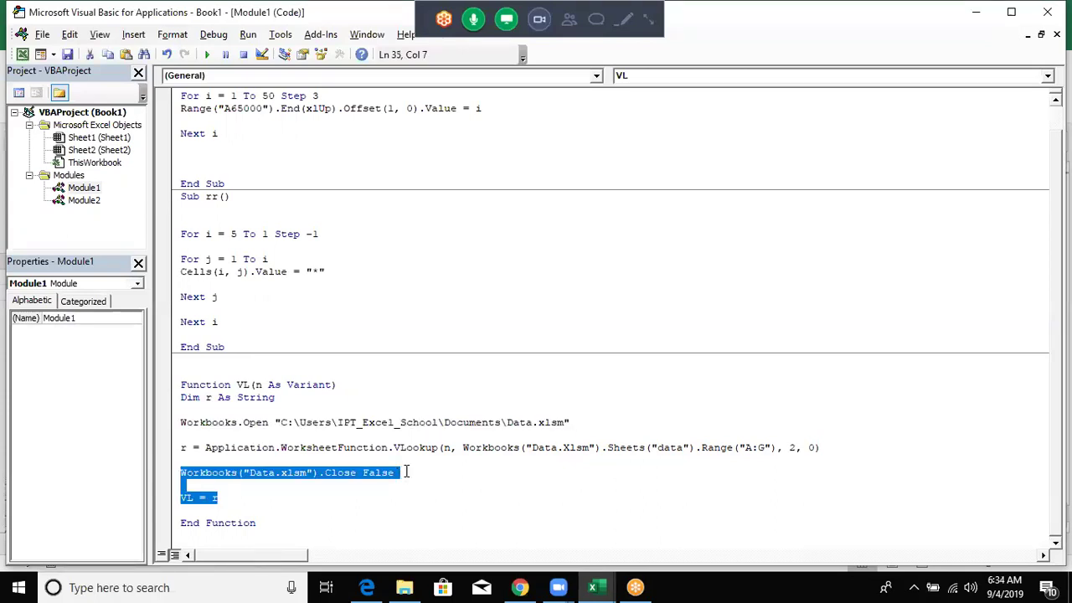
left_click(405, 471, "shift")
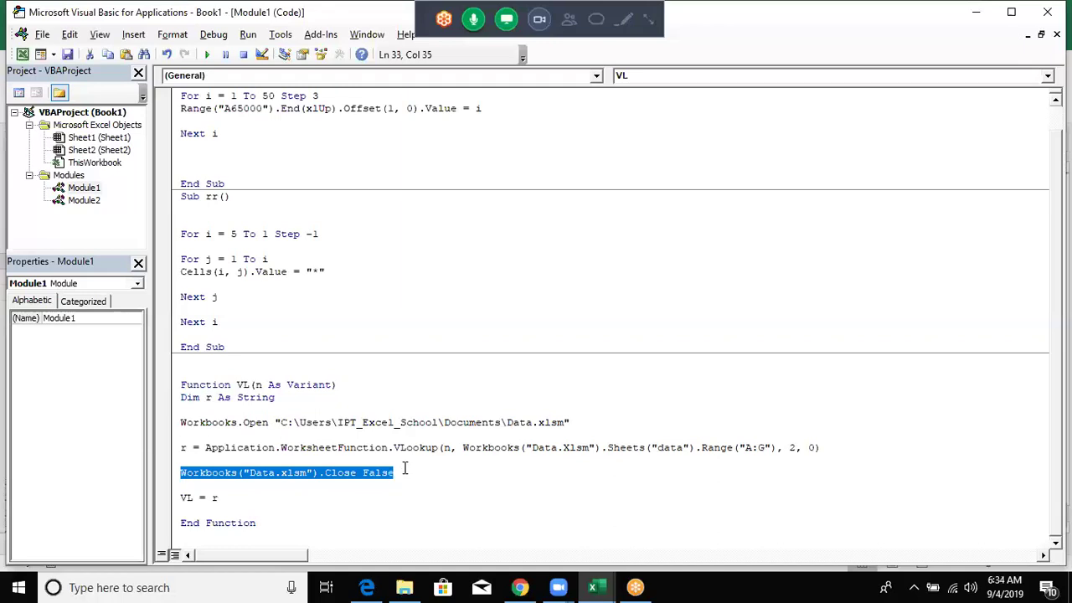
left_click(359, 422)
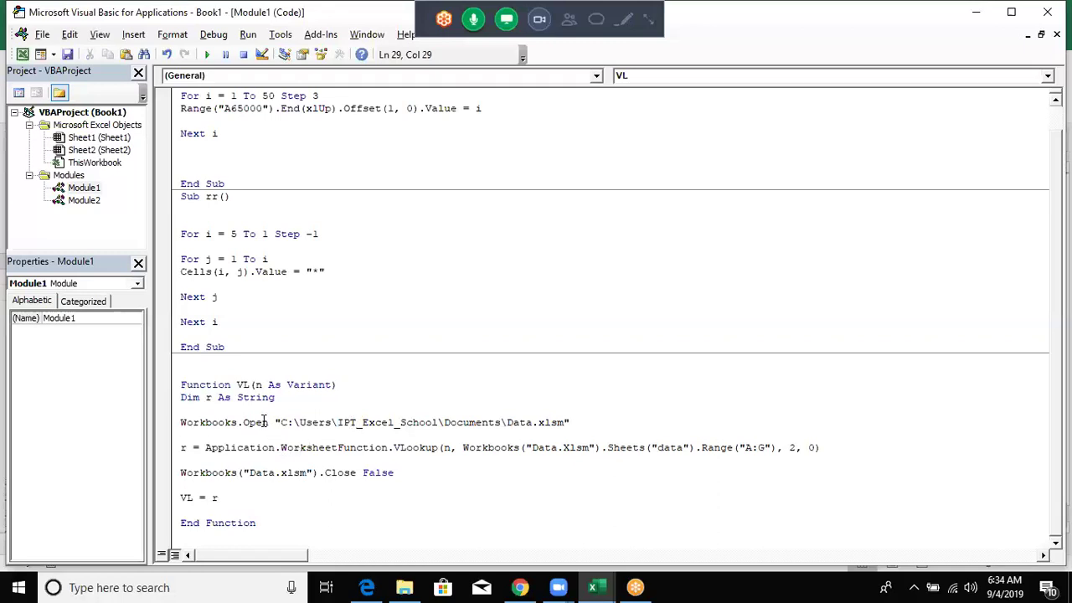
- Rename VL to V_L in the Function declaration and the 'V_L = r' line, then return to Excel
left_click(244, 386)
type("_")
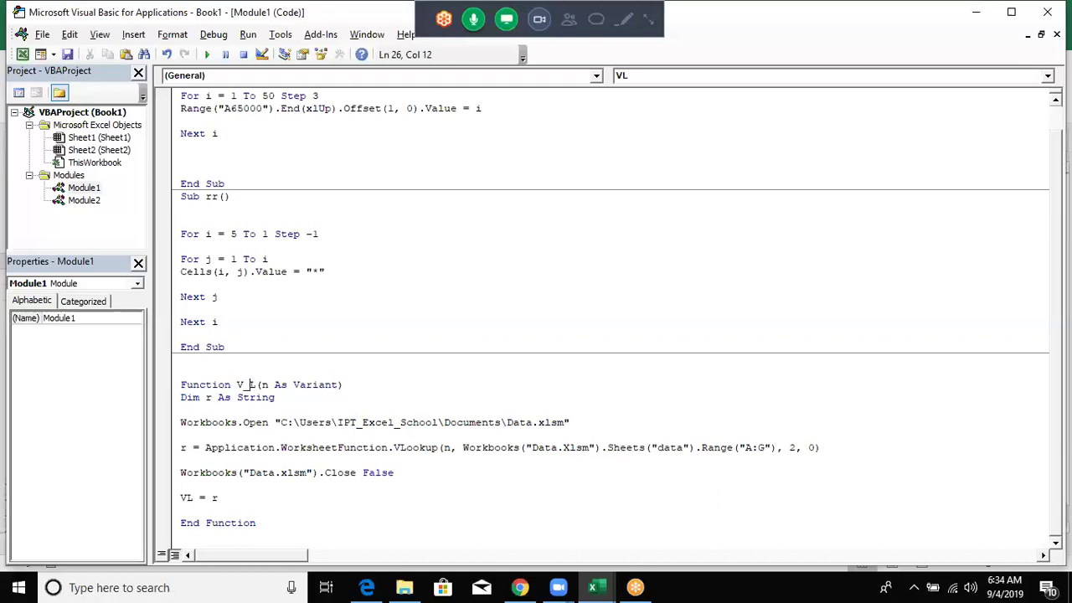
left_click(189, 497)
type("_")
left_click(272, 447)
key("alt+F11")
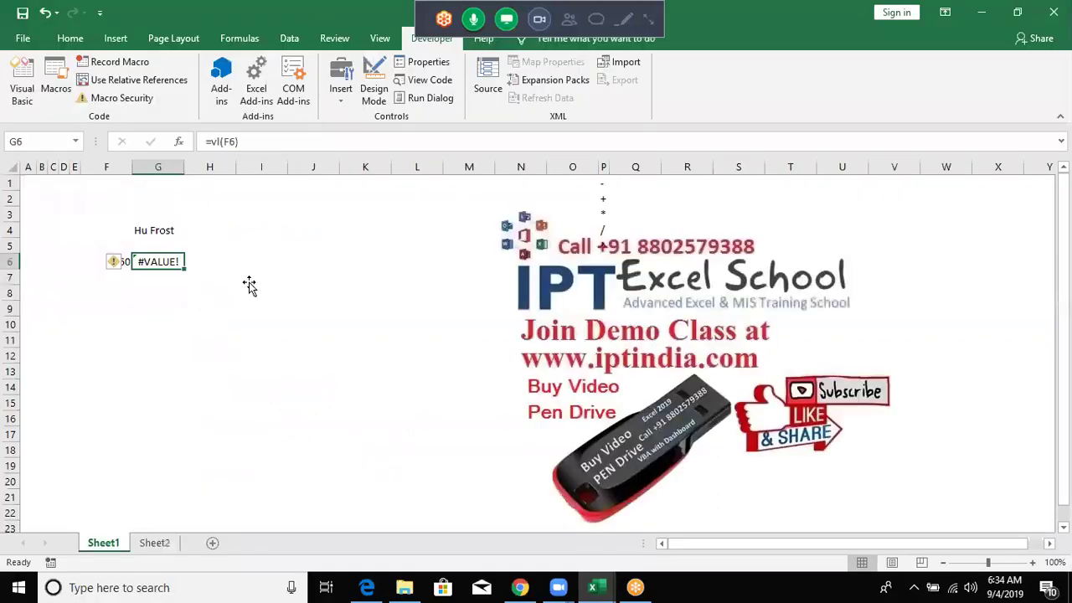
- Enter a V_L formula on F6 in cell I7 via autocomplete, then go back to the VBA editor
left_click(249, 282)
type("=vl")
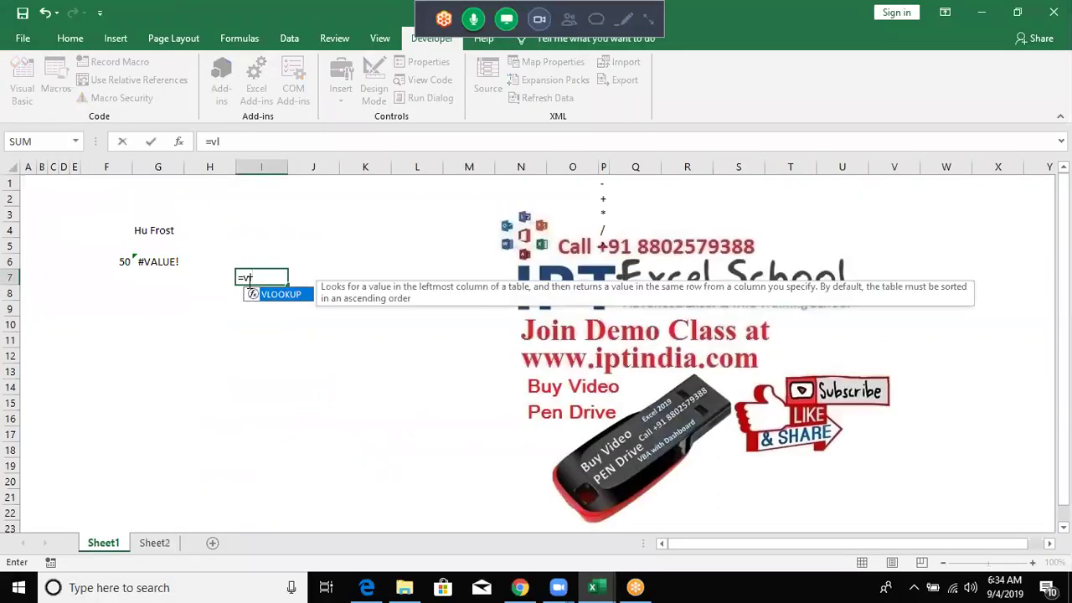
key("BackSpace")
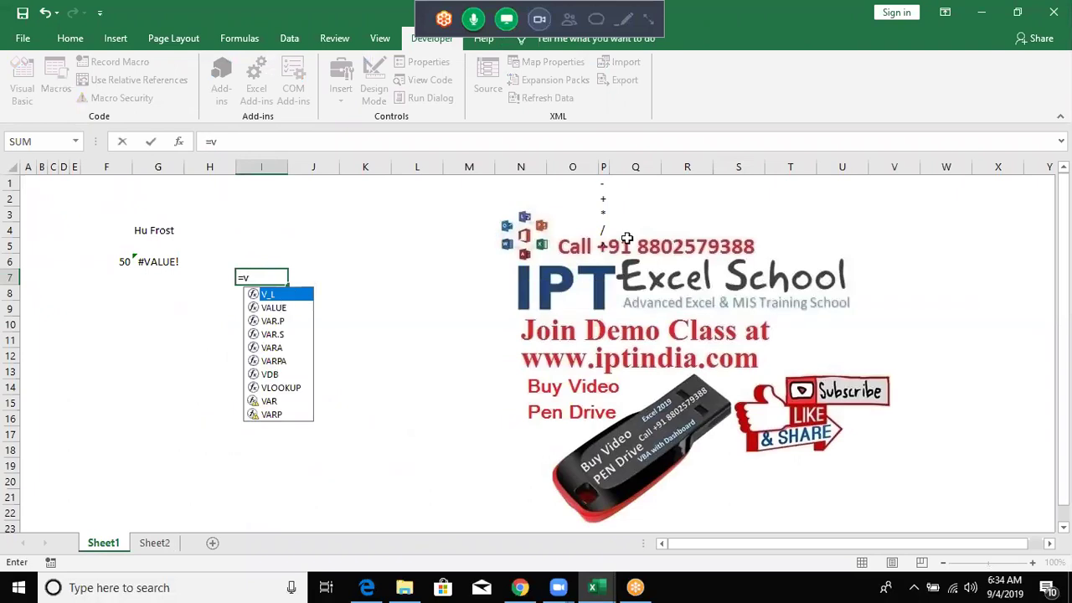
key("Tab")
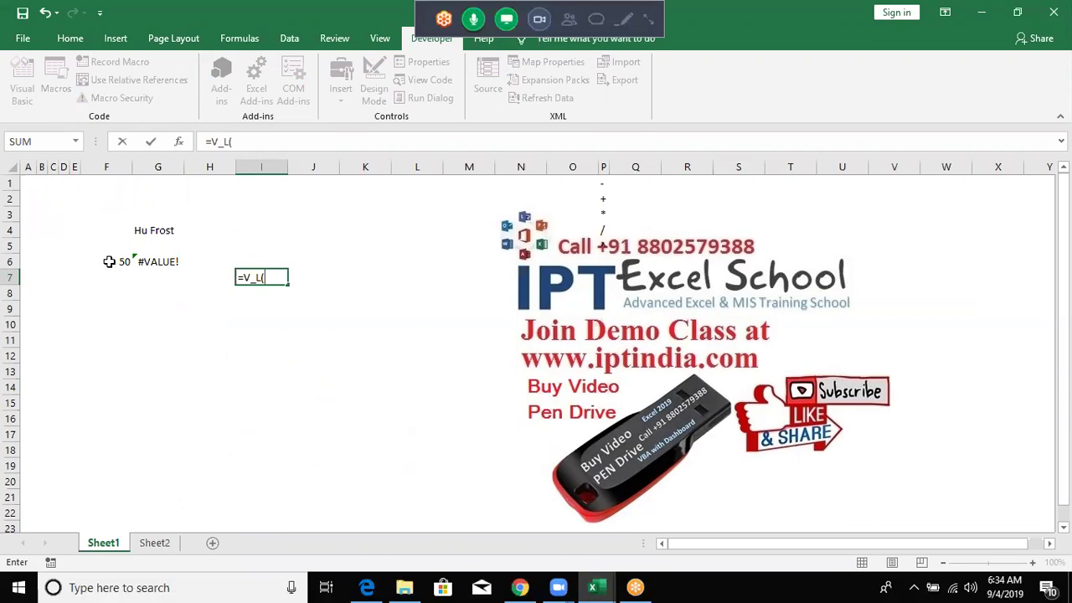
left_click(109, 261)
key("Return")
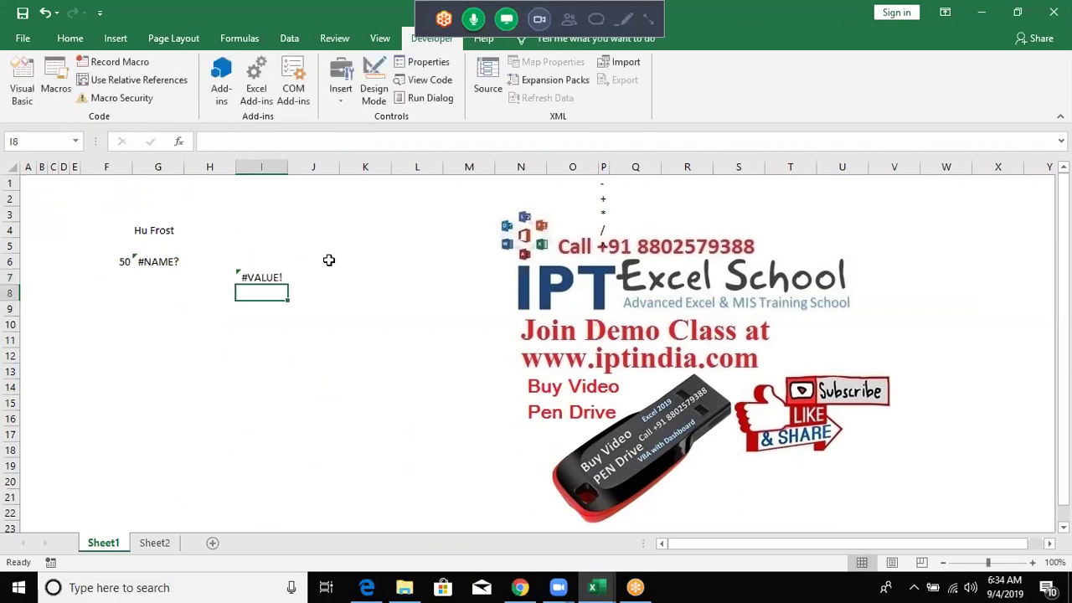
key("alt+F11")
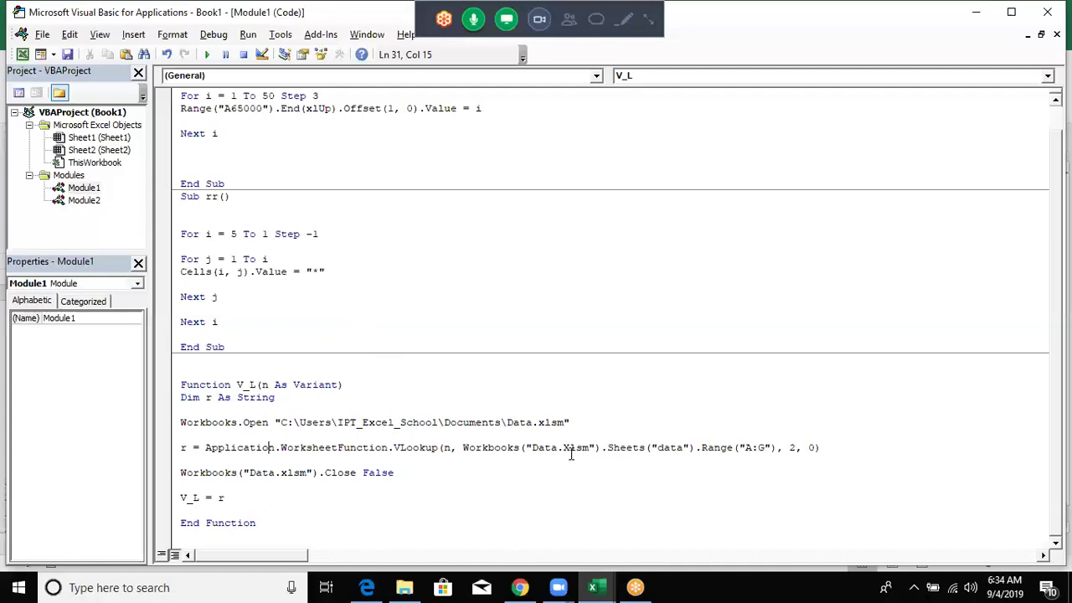
- Comment out the Workbooks.Open and Workbooks.Close lines with an apostrophe
left_click(575, 424)
left_click(181, 421)
type("'")
left_click(190, 481)
left_click(180, 472)
type("'")
left_click(270, 502)
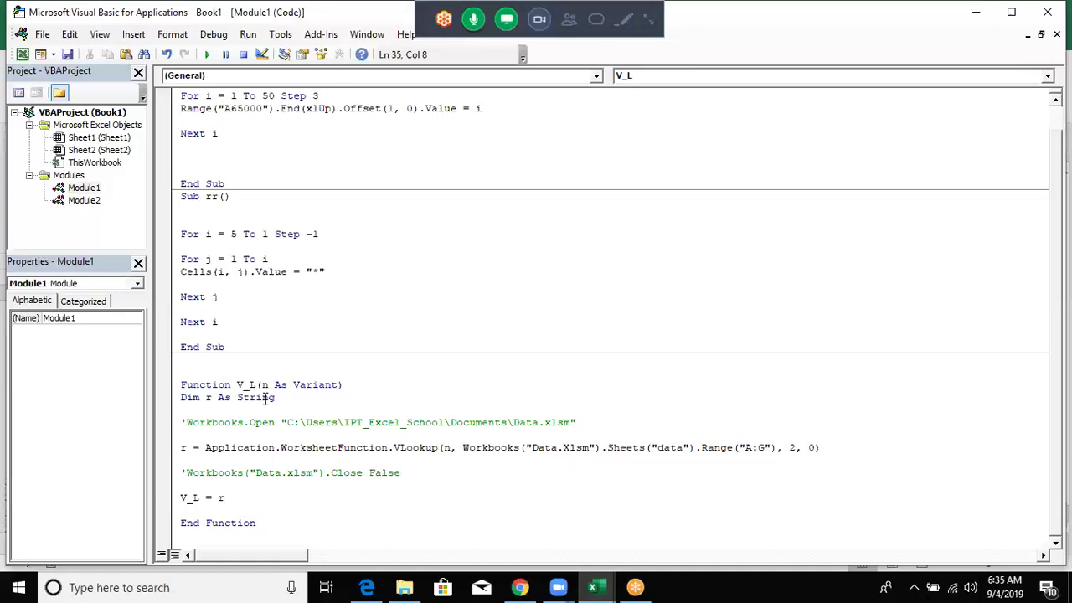
- Re-enter cell I7's V_L formula to recalculate it, then go back to the VBA editor
key("alt+F11")
left_click(257, 279)
double_click(257, 279)
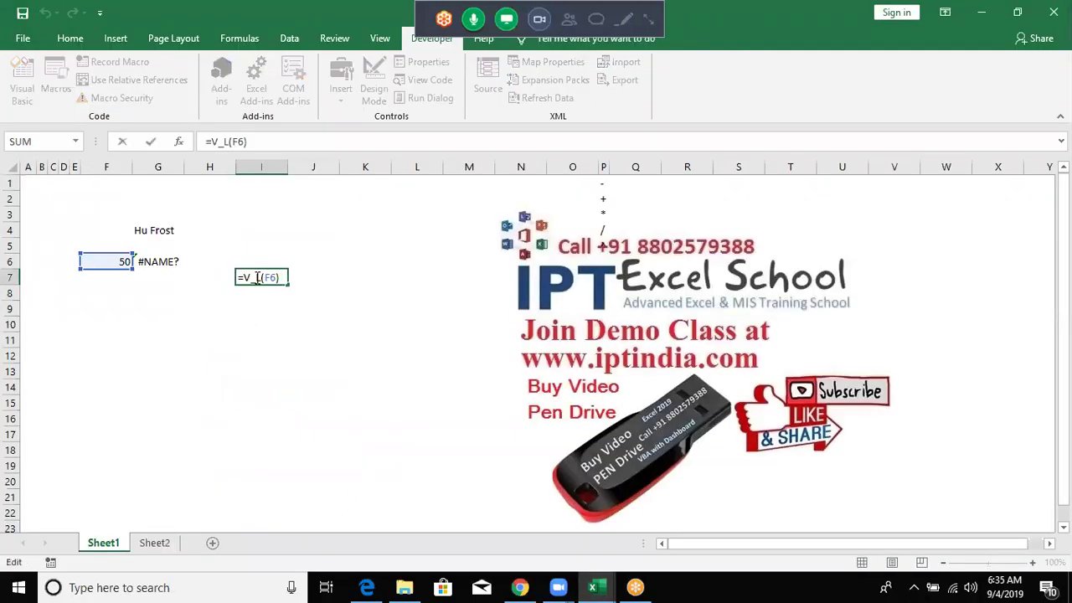
key("Return")
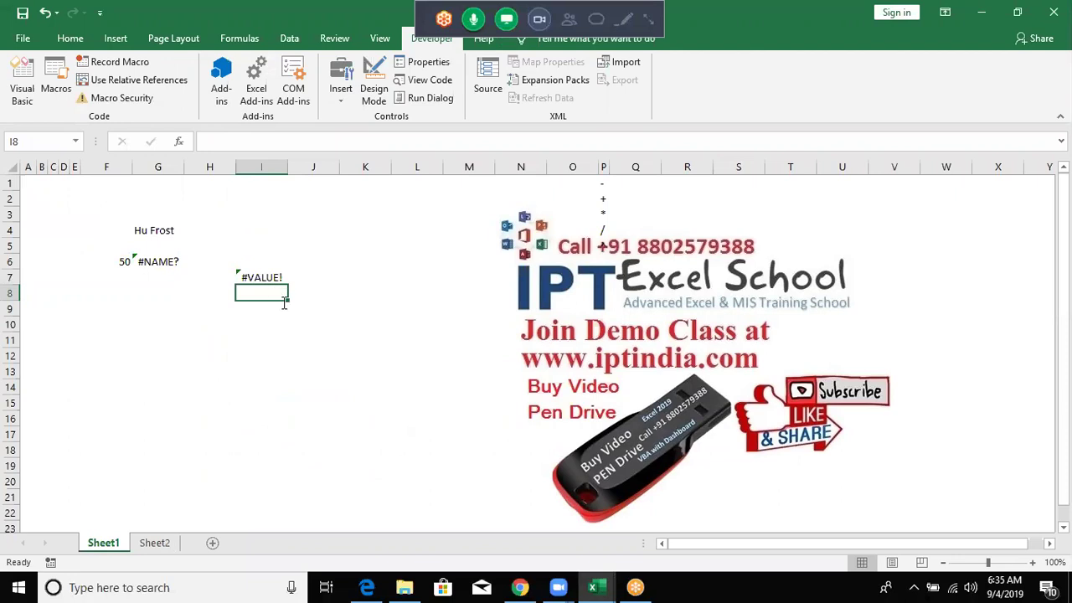
key("Up")
key("alt+F11")
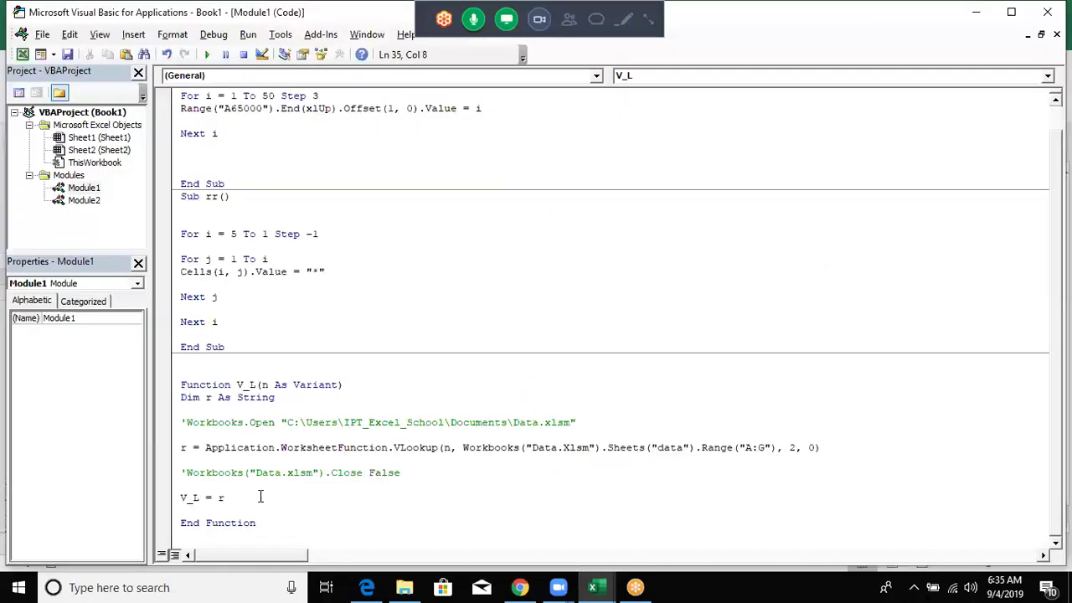
double_click(288, 449)
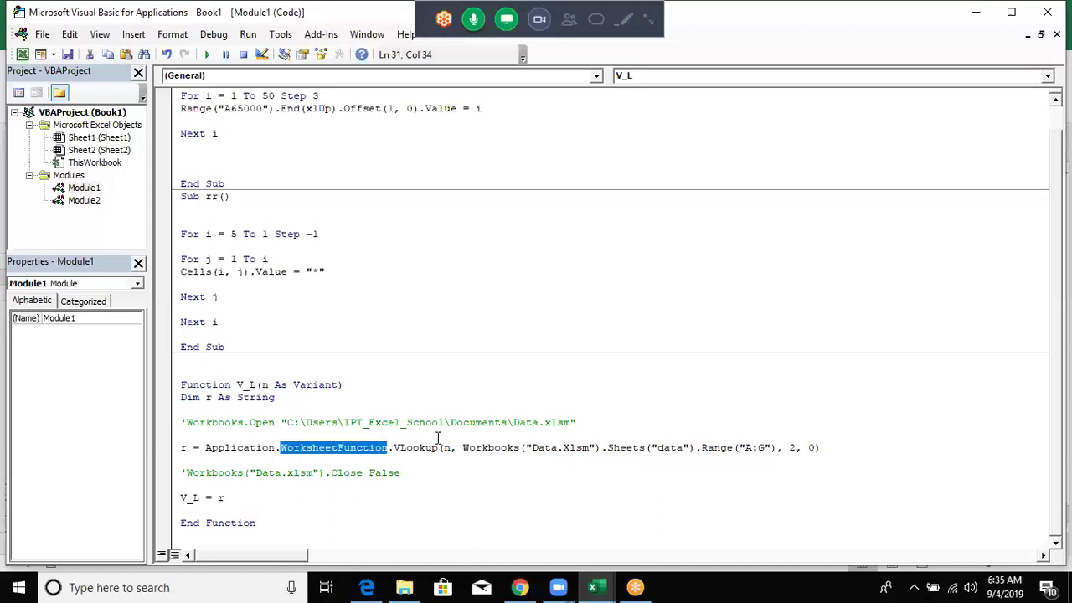
left_click(425, 447)
double_click(479, 447)
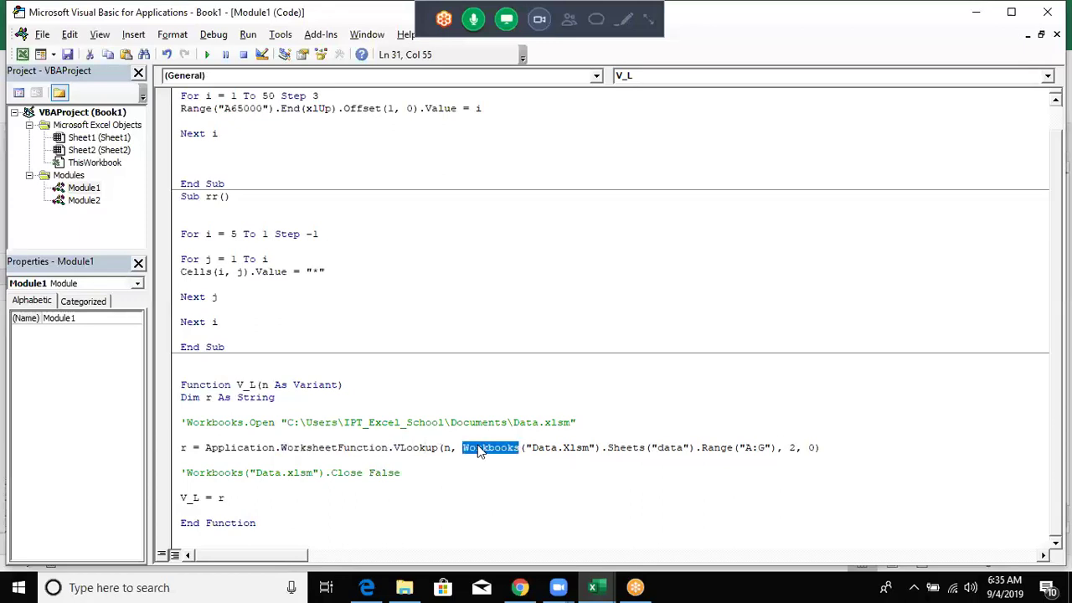
left_click(477, 447)
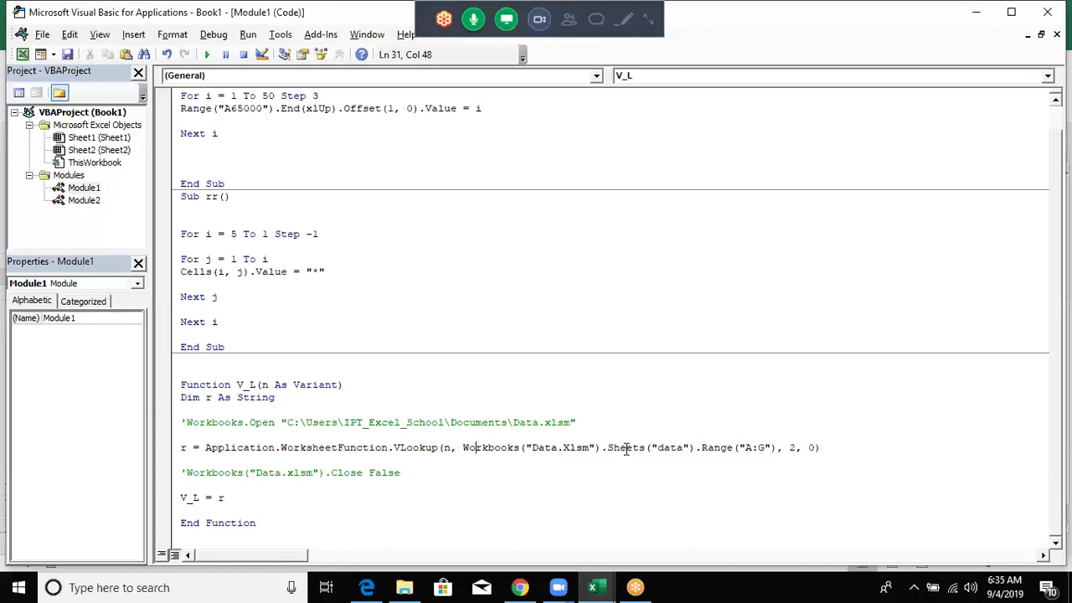
left_click(738, 450)
left_click(853, 457)
left_click(173, 448)
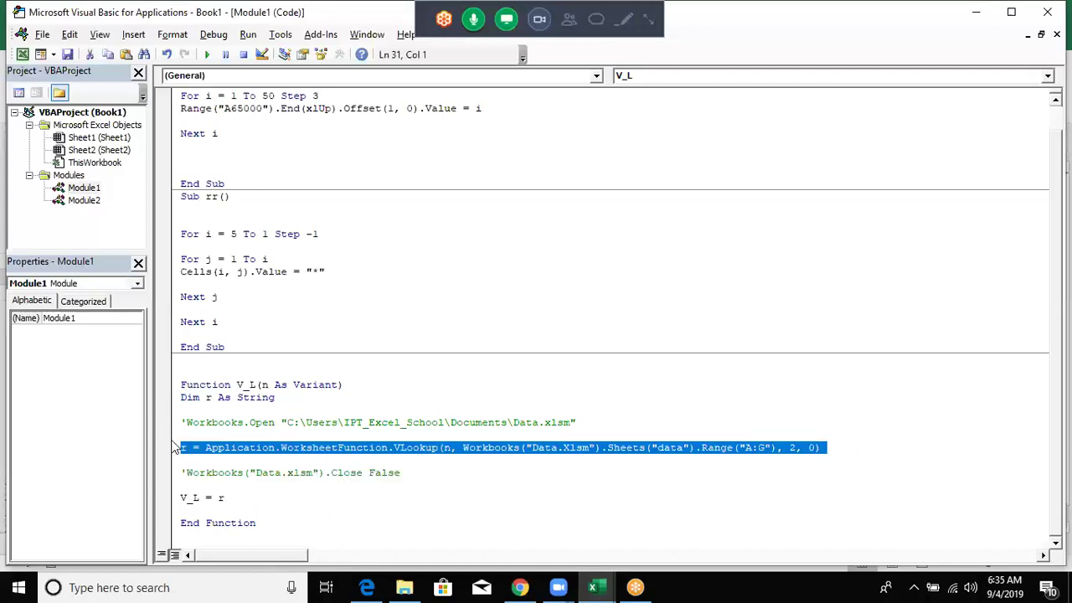
double_click(268, 473)
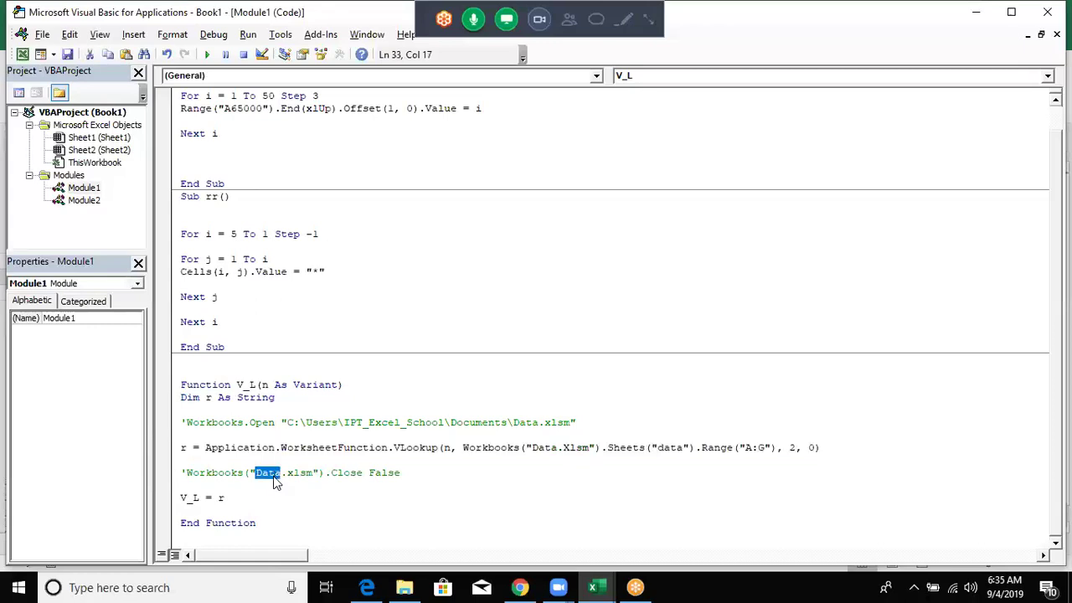
double_click(268, 494)
left_click(268, 490)
scroll(257, 496, "up", 1)
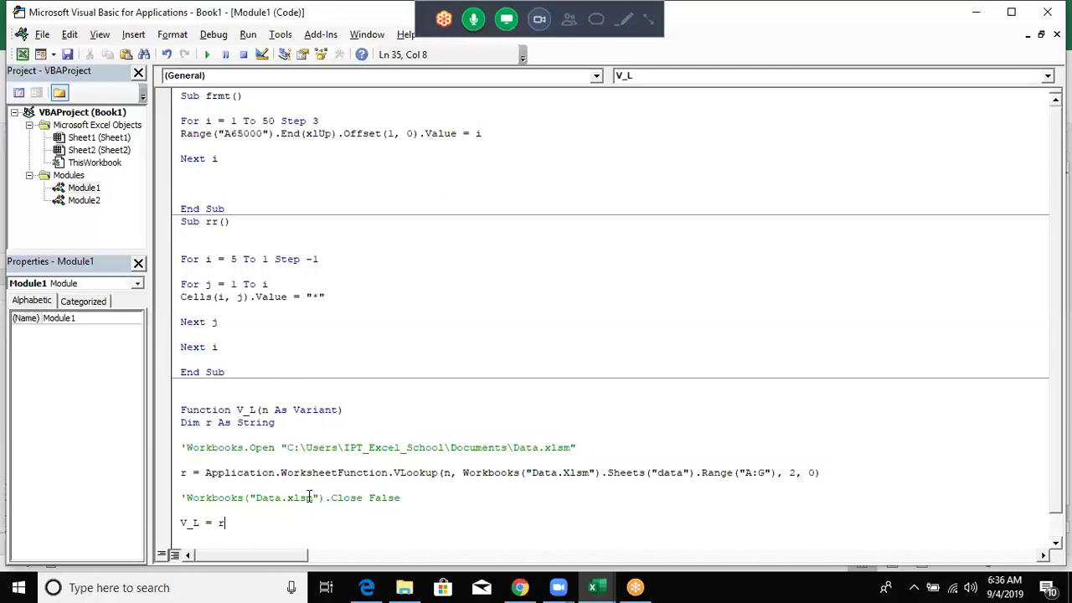
- Minimize all windows with Win+D to reveal the desktop
key("super+d")
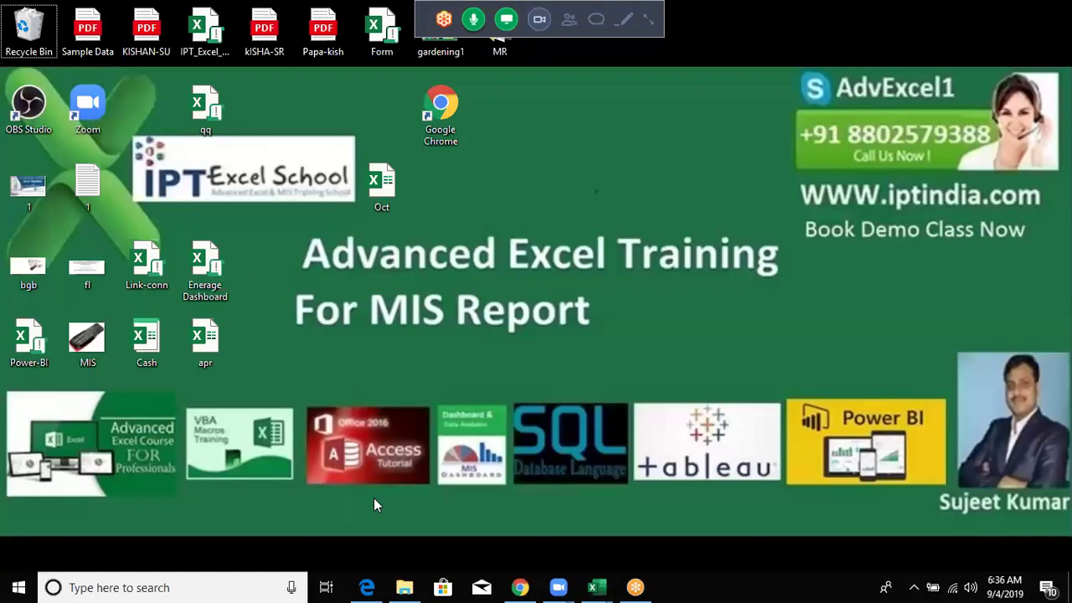